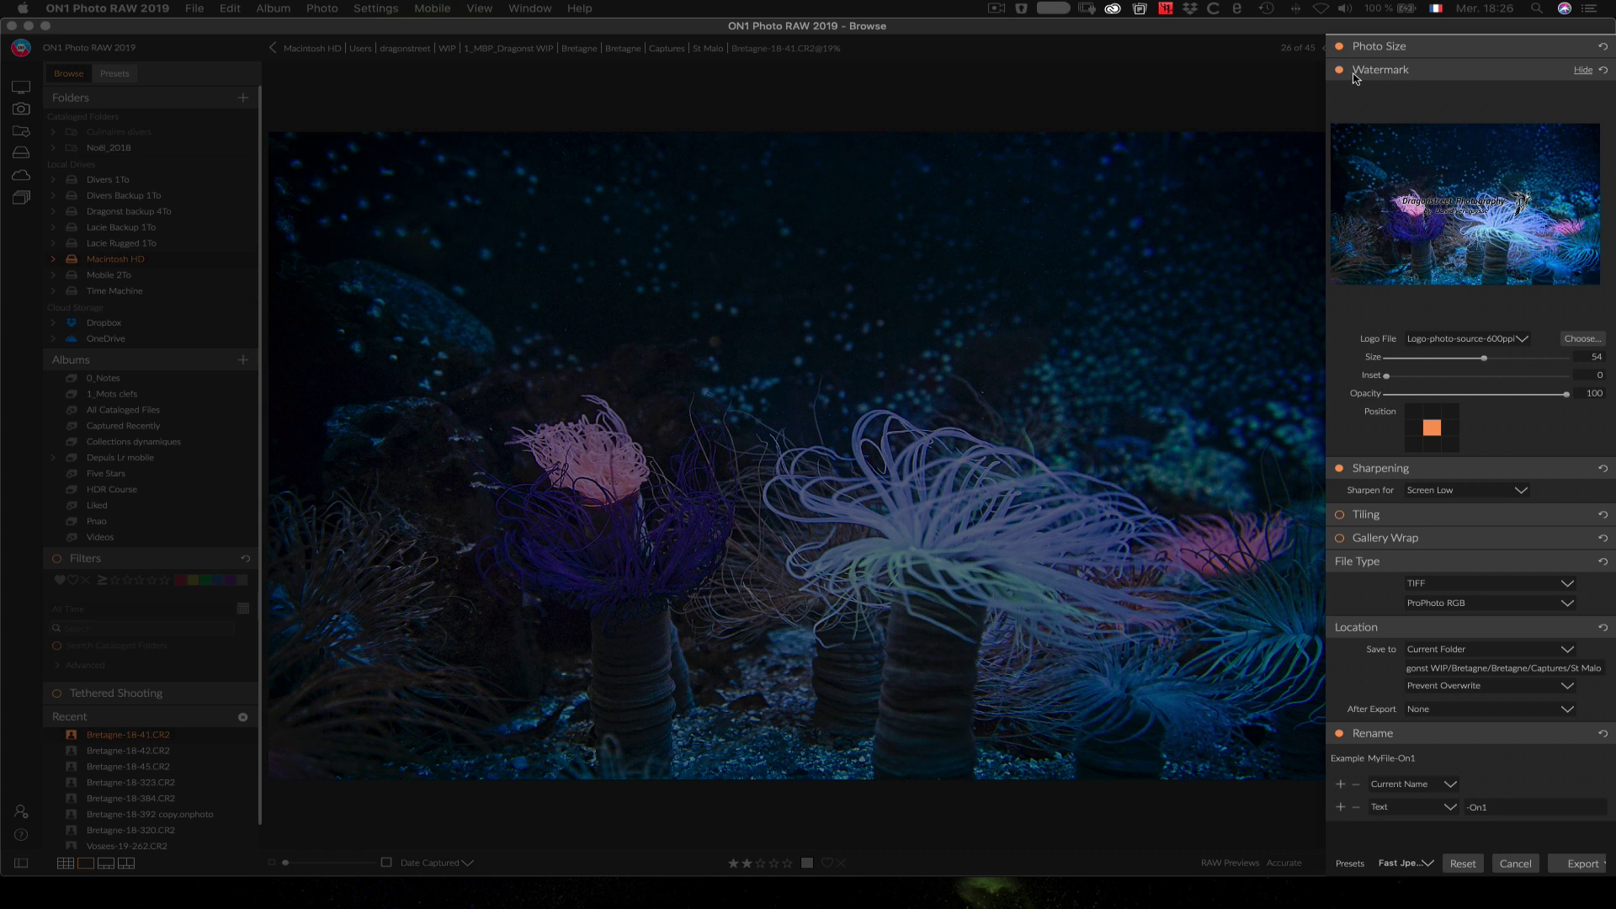
# Step: Toggle the export watermark off and on, and view the logo files available in the Filigranes folder without choosing one
pyautogui.click(1340, 71)
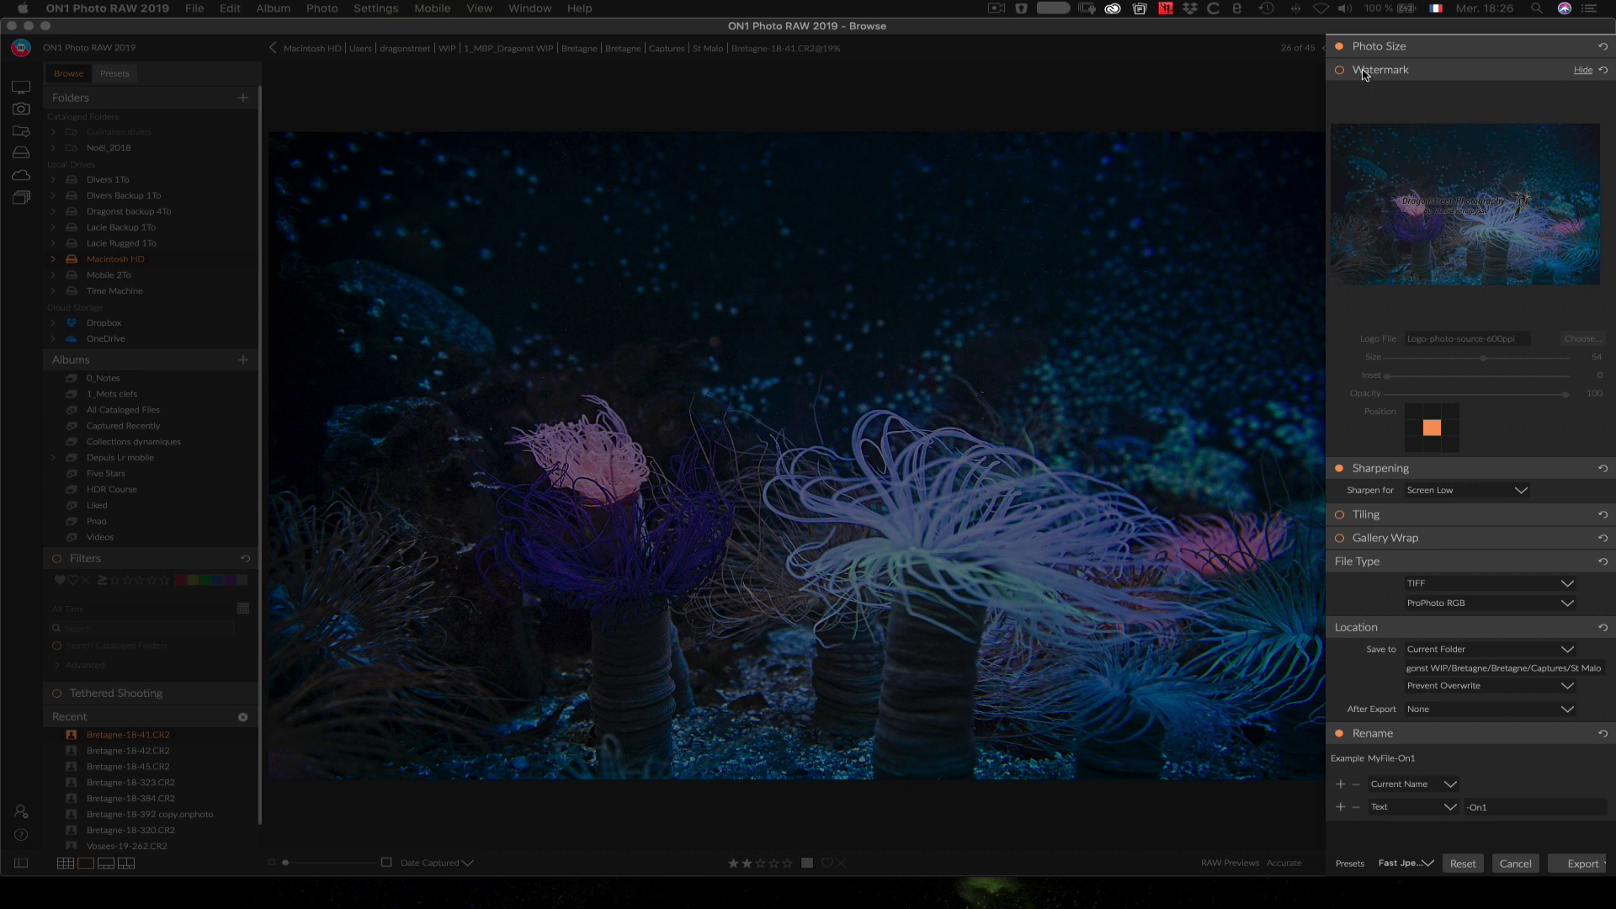
pyautogui.click(1339, 71)
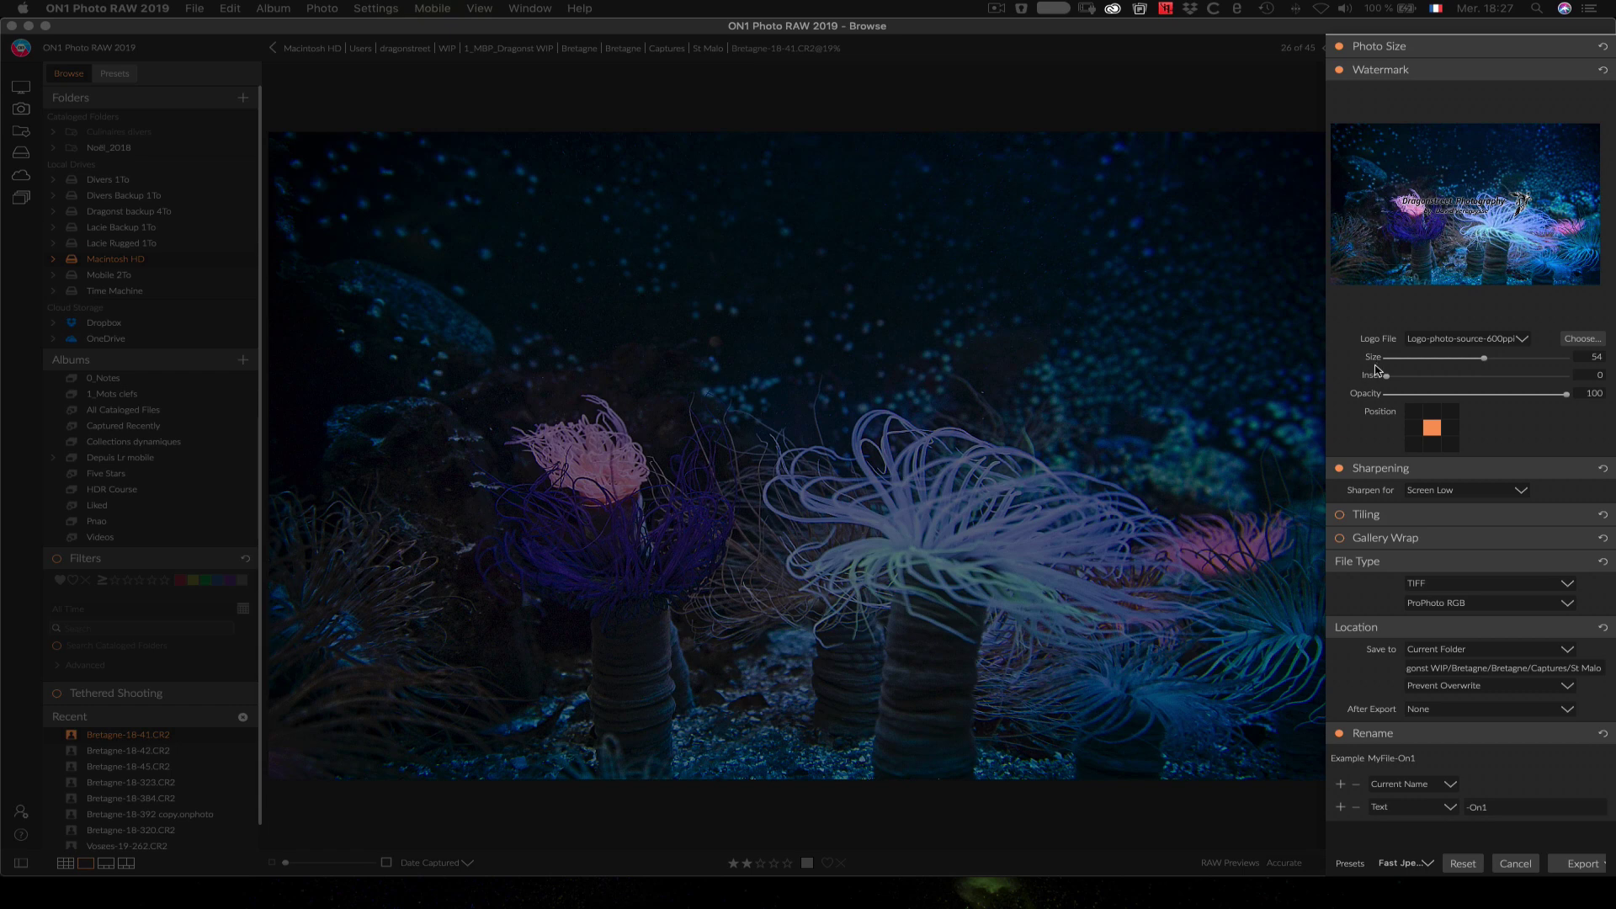
pyautogui.click(1579, 341)
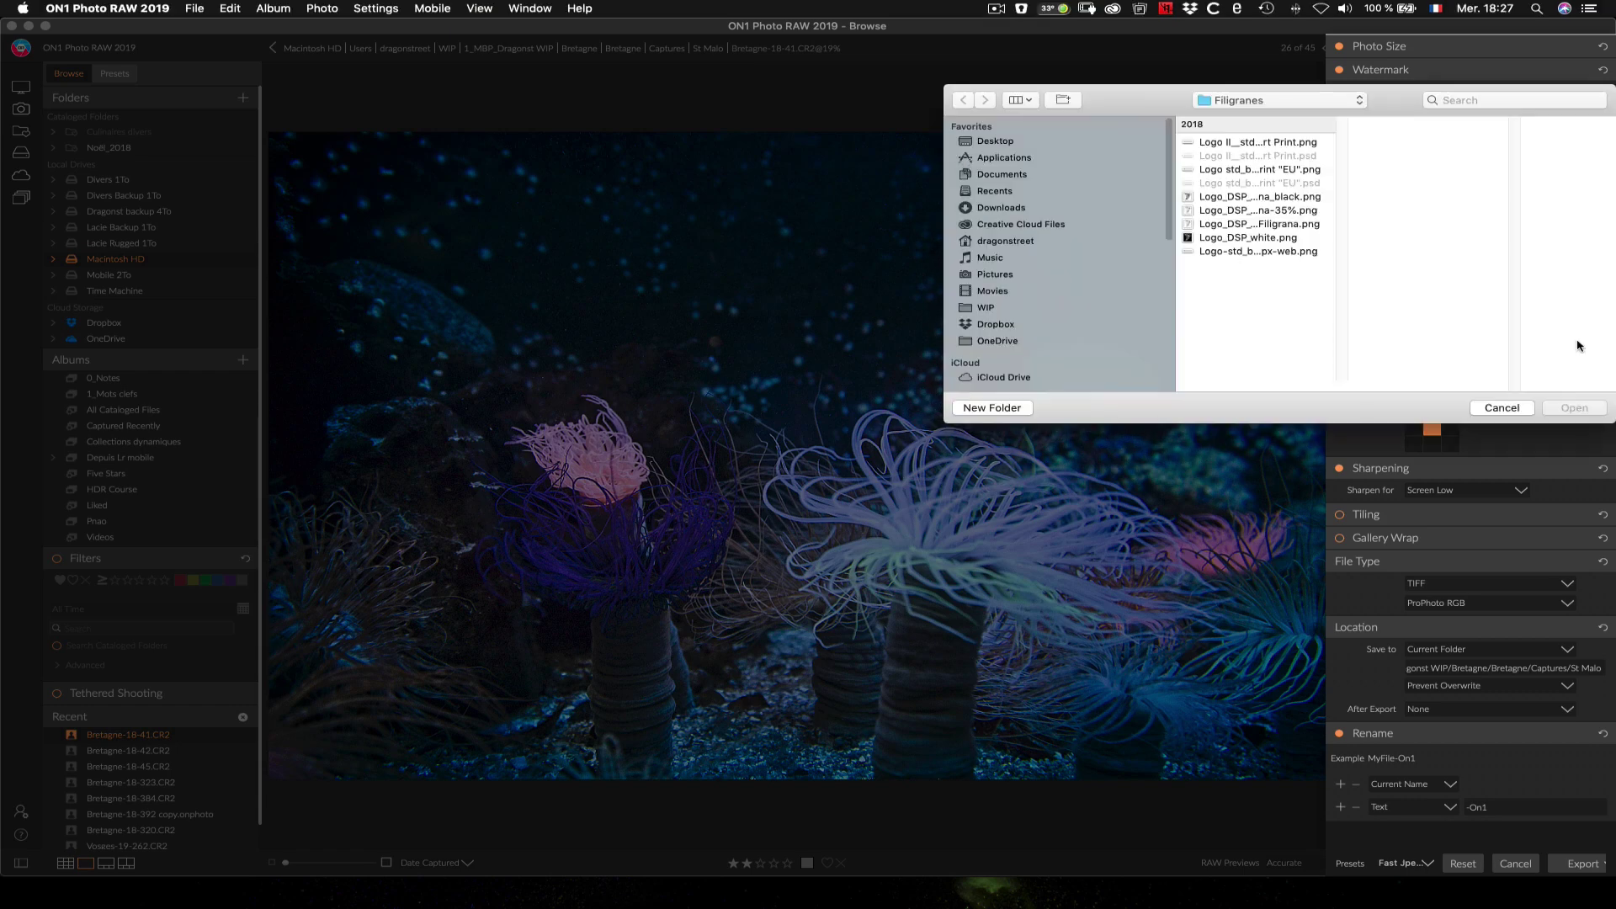
pyautogui.click(1504, 409)
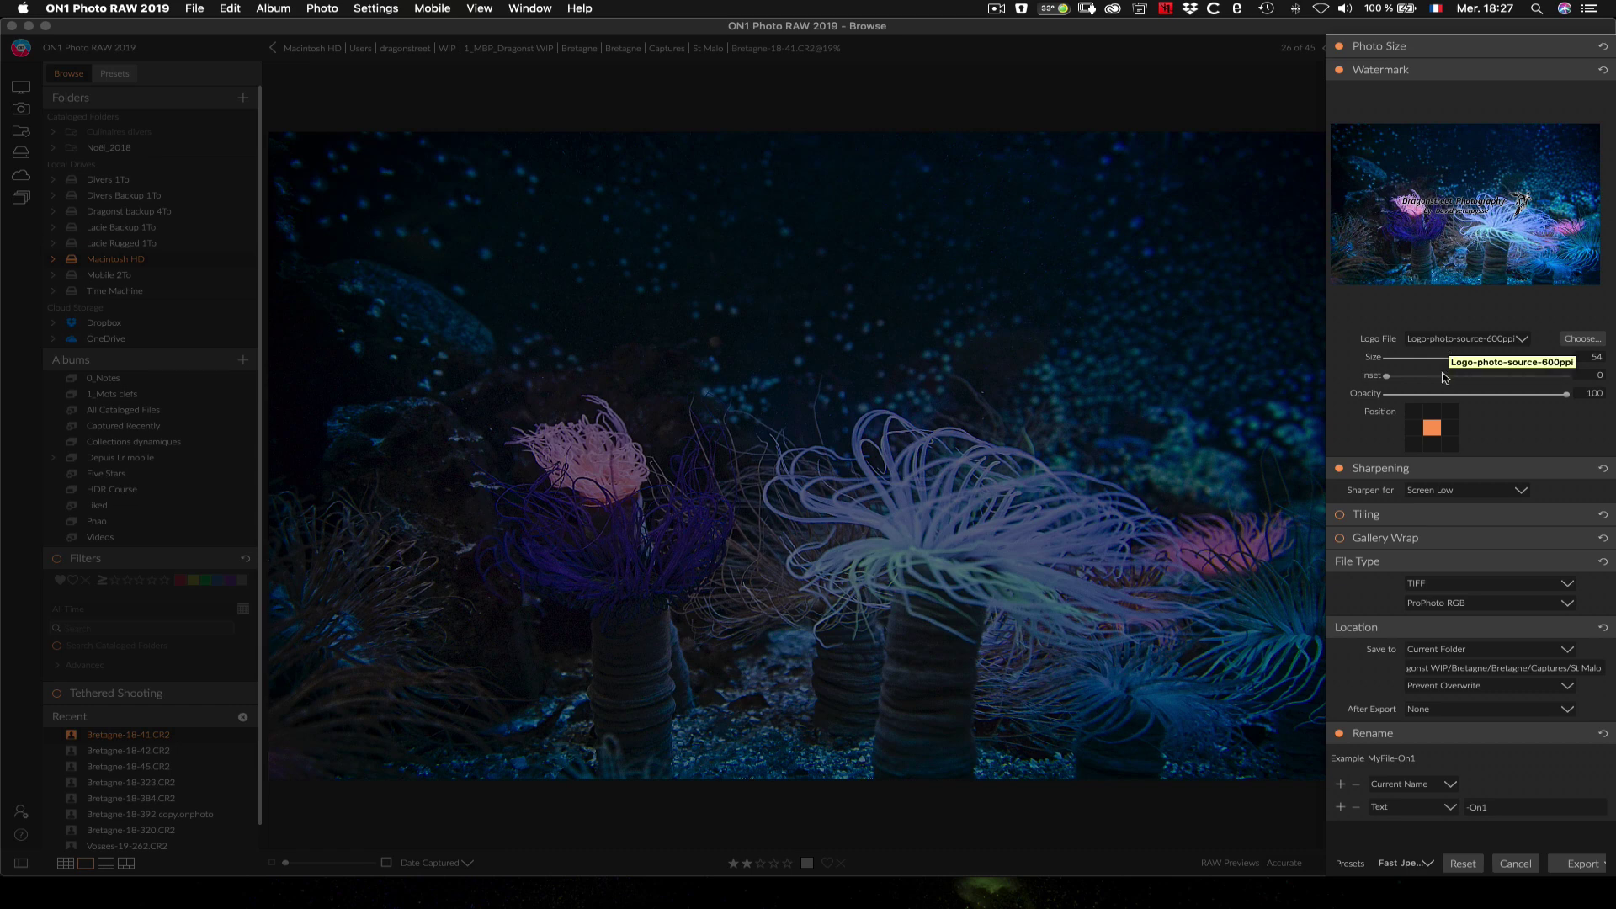
# Step: Cancel the export and switch to the Photoshop window containing the logo document
pyautogui.click(1514, 863)
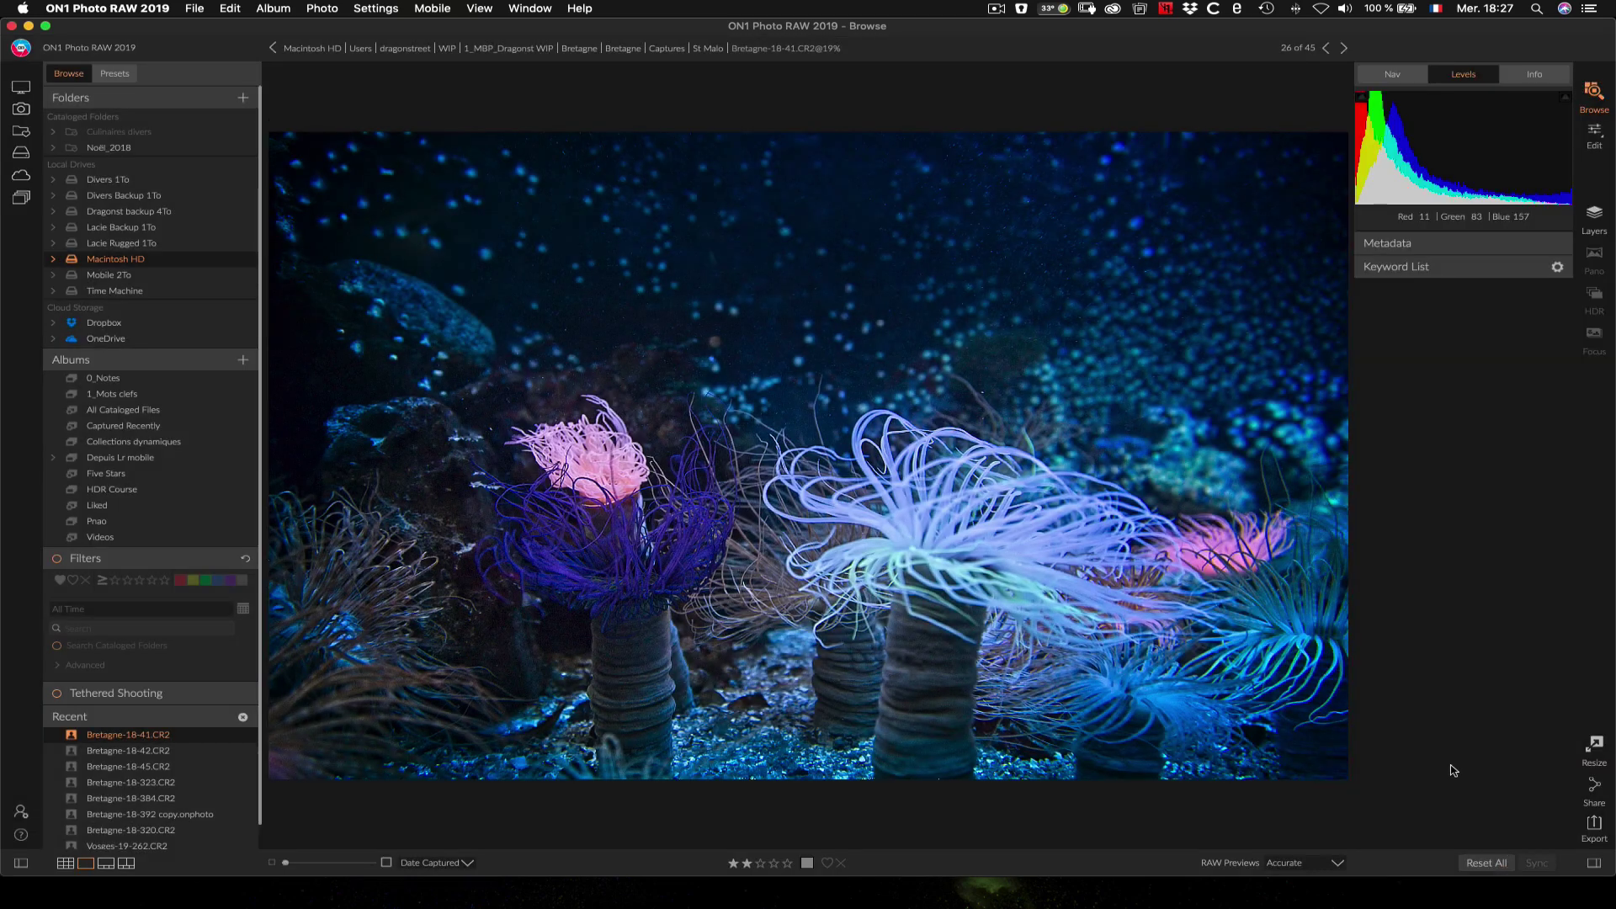
pyautogui.hotkey('ctrl', 'Up')
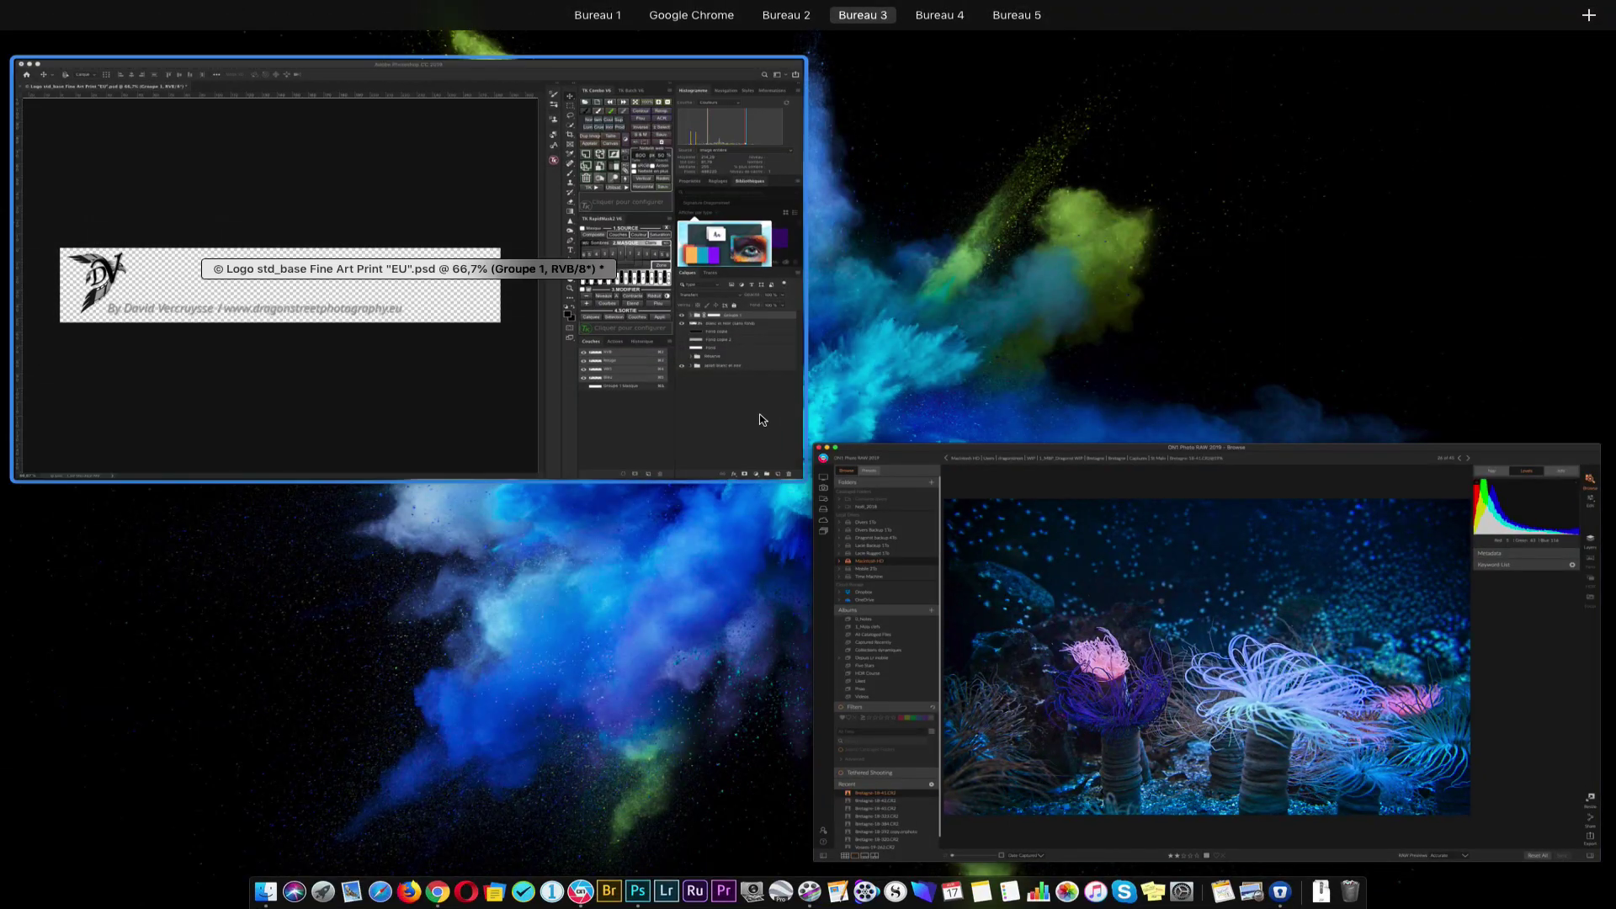
pyautogui.click(700, 422)
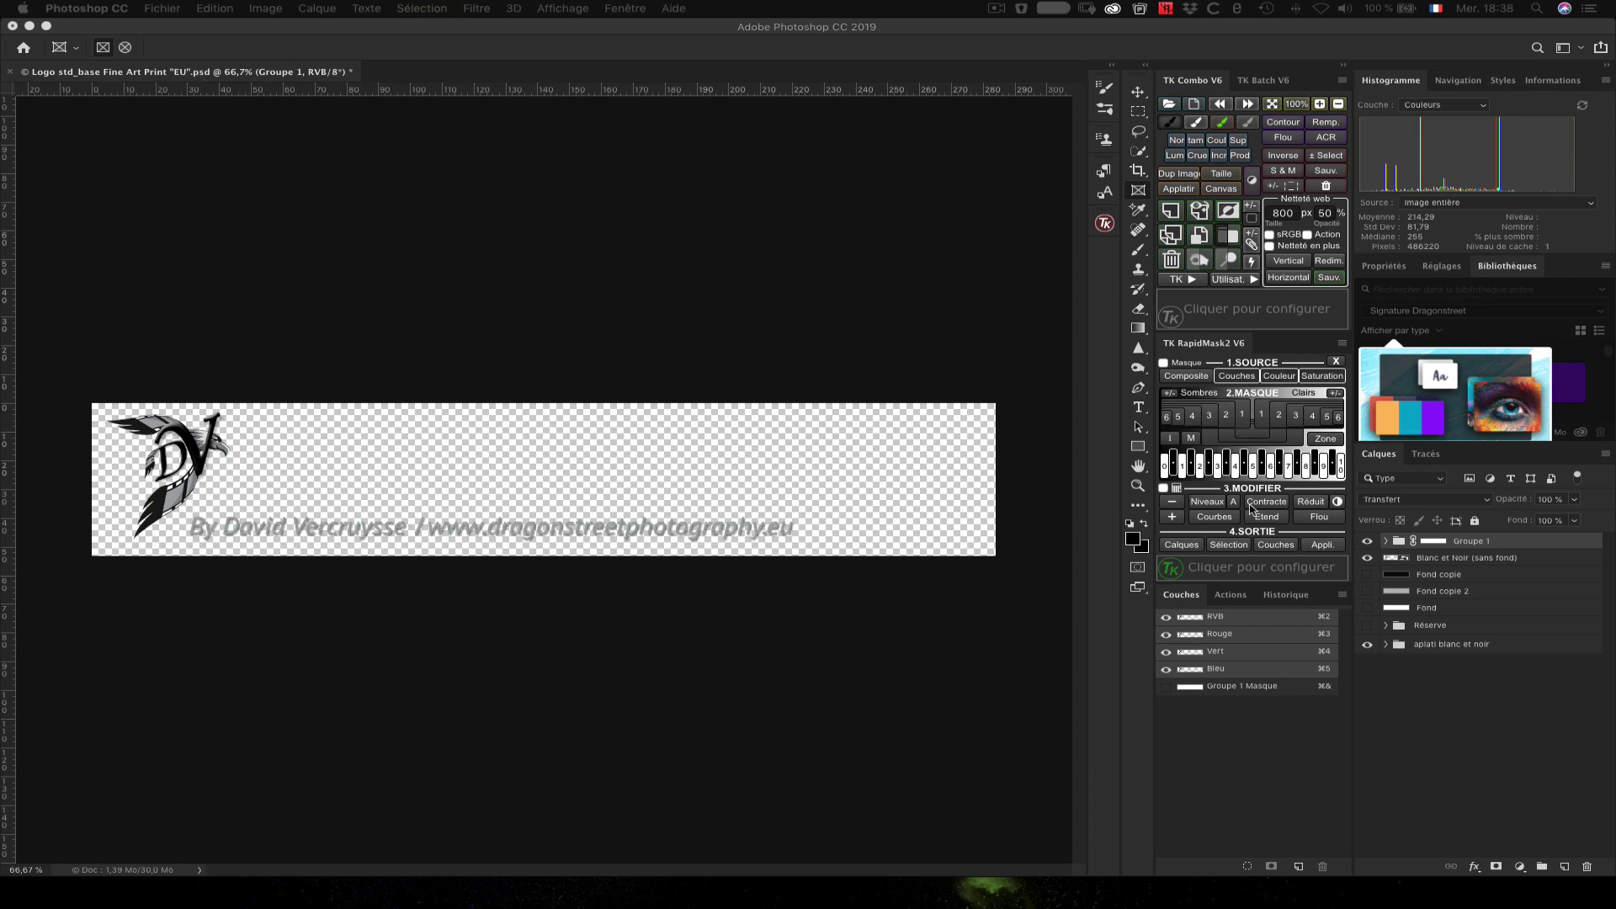
# Step: Hide and show the Blanc et Noir (sans fond) layer and Groupe 1 in turn to see what each contains
pyautogui.click(1370, 564)
pyautogui.click(1369, 560)
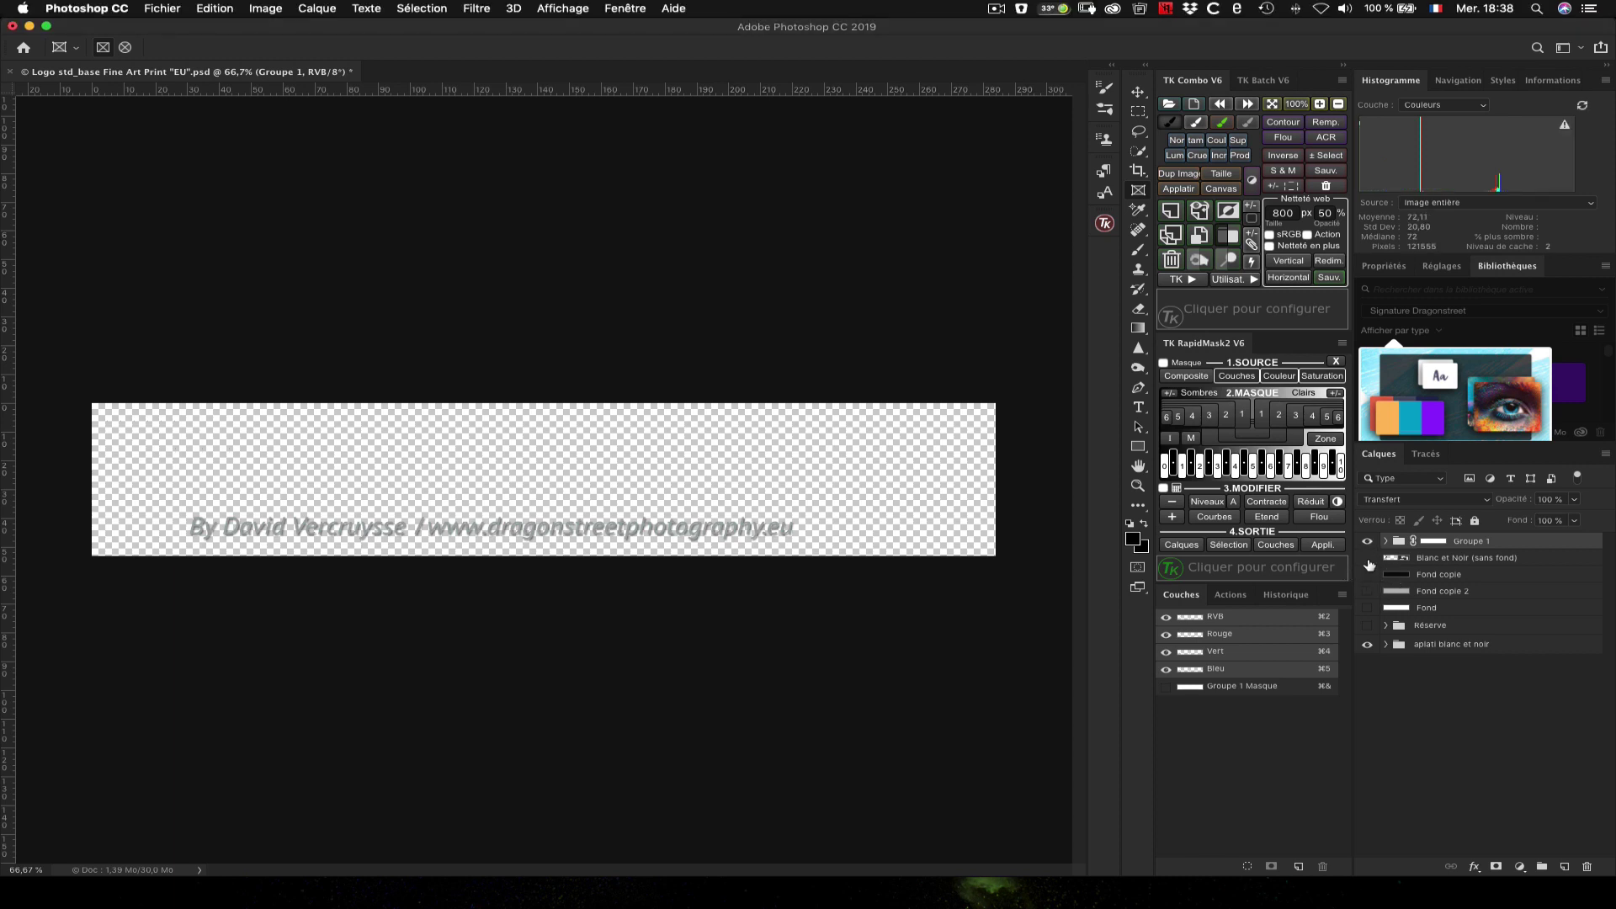
pyautogui.click(1369, 560)
pyautogui.click(1368, 543)
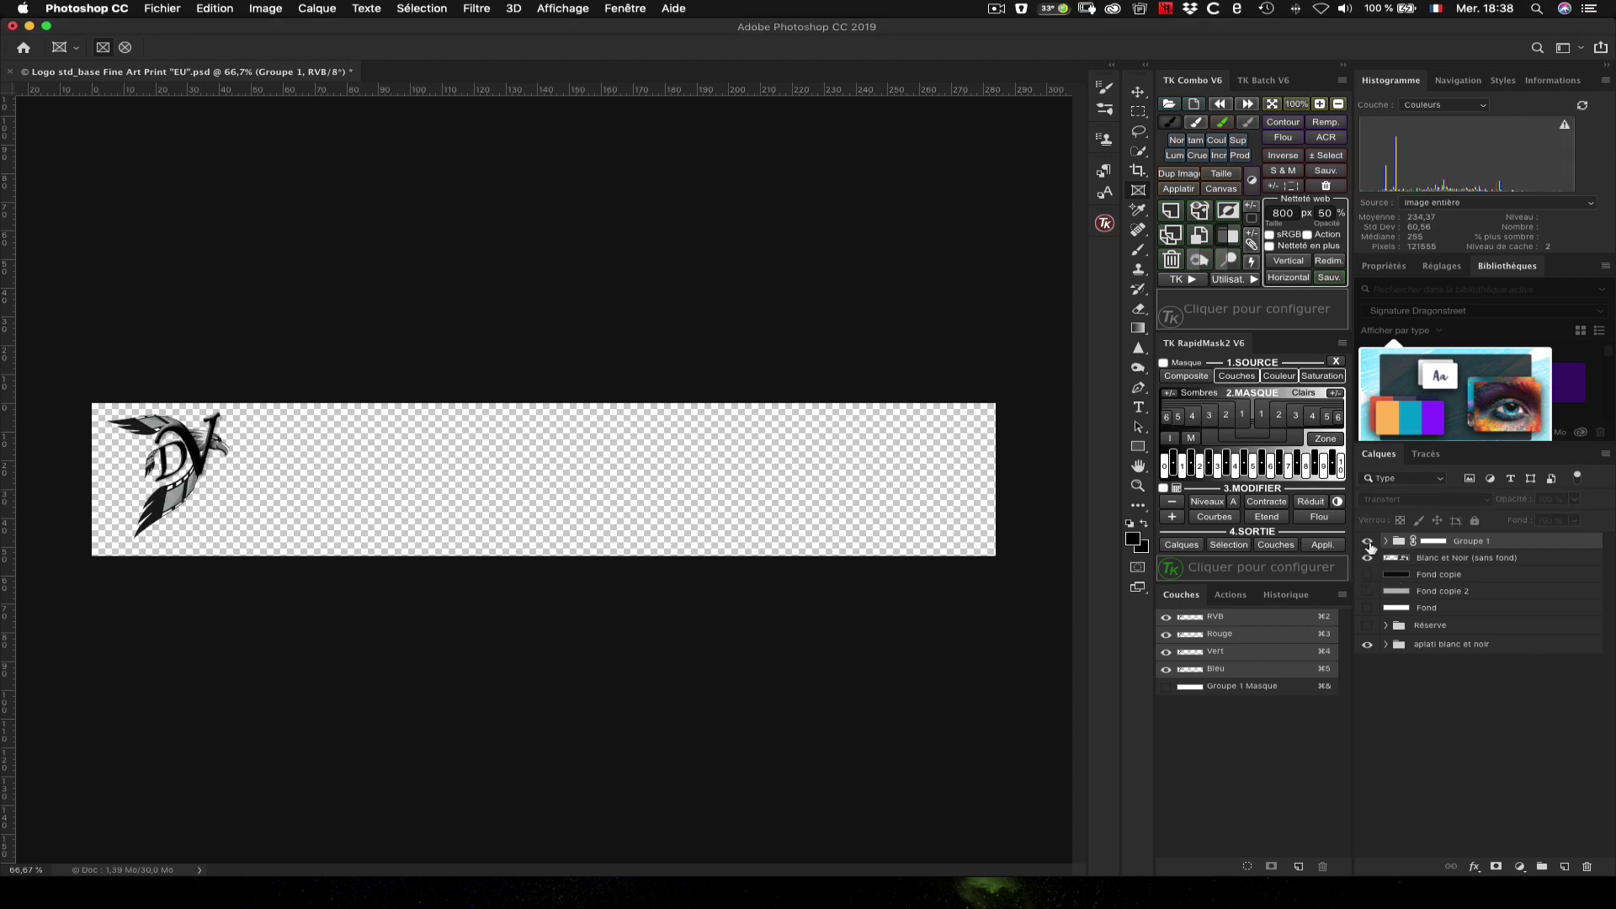
pyautogui.click(1368, 543)
# Step: Expand Groupe 1 and toggle its signature text layer off and on
pyautogui.click(1386, 541)
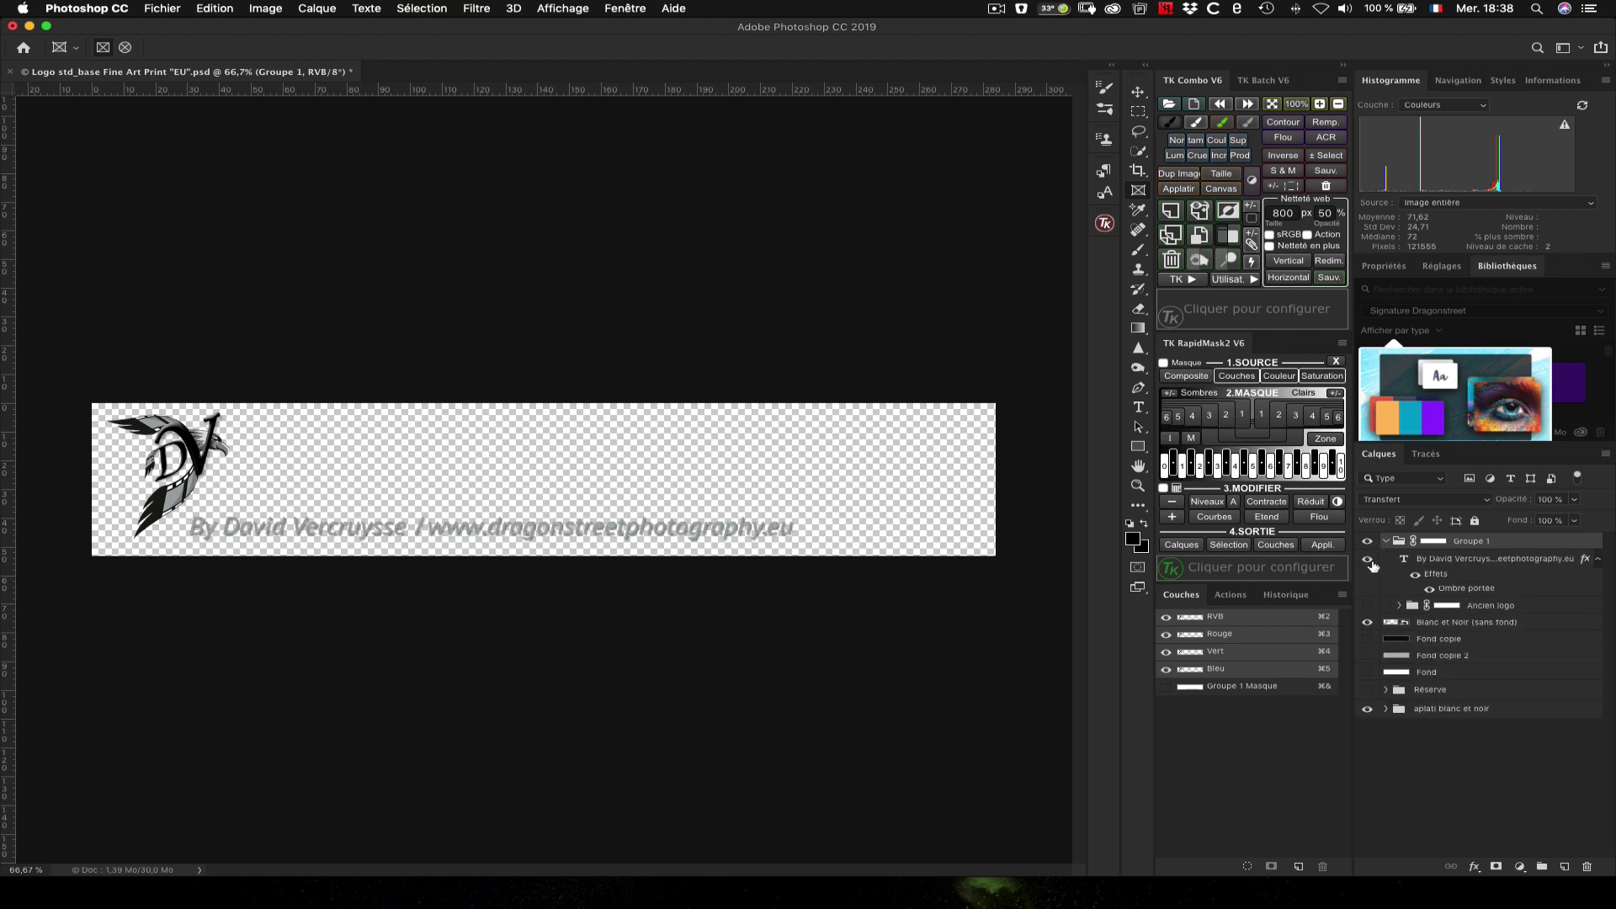
pyautogui.click(1369, 562)
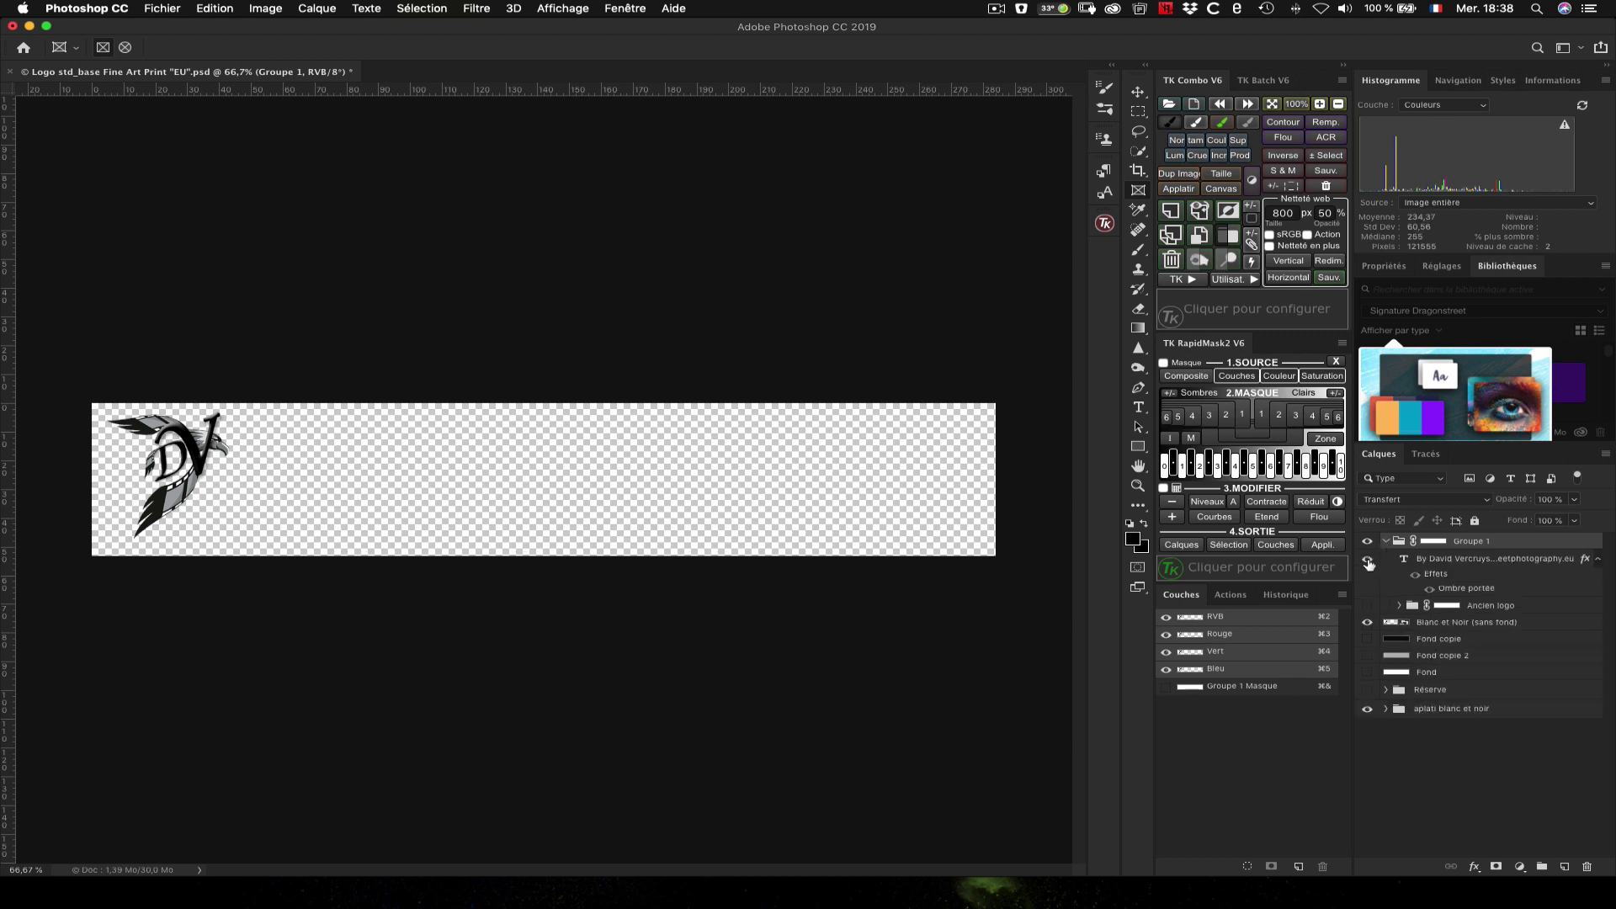
pyautogui.click(1369, 561)
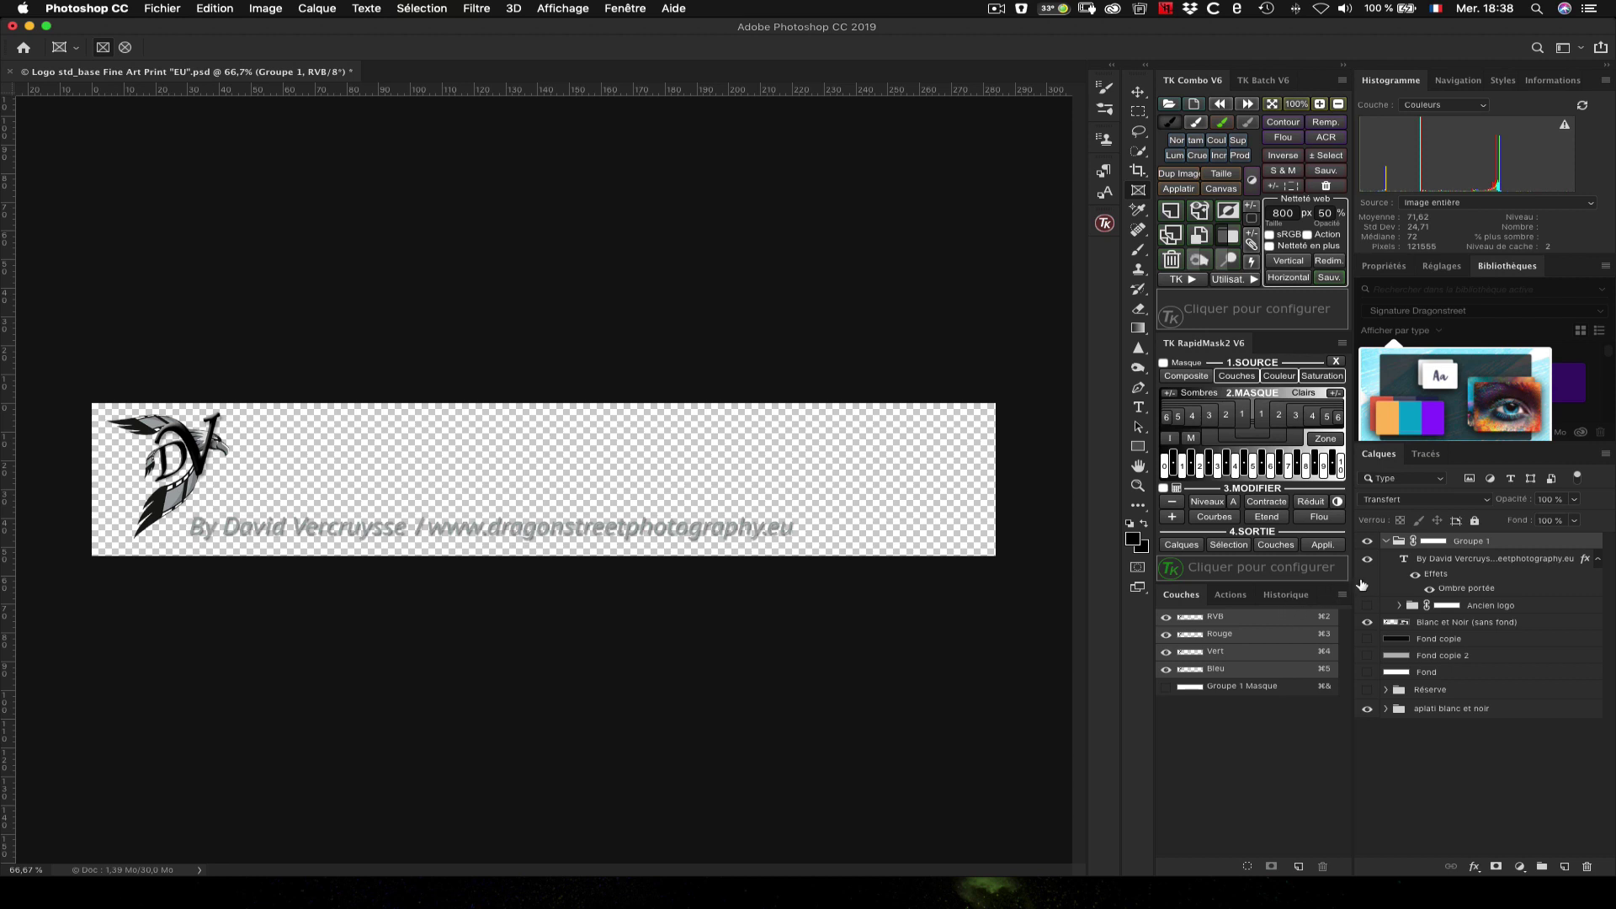
# Step: Preview the logo against the Fond copie, Fond copie 2 and Fond background layers in turn, hiding each again
pyautogui.click(1368, 641)
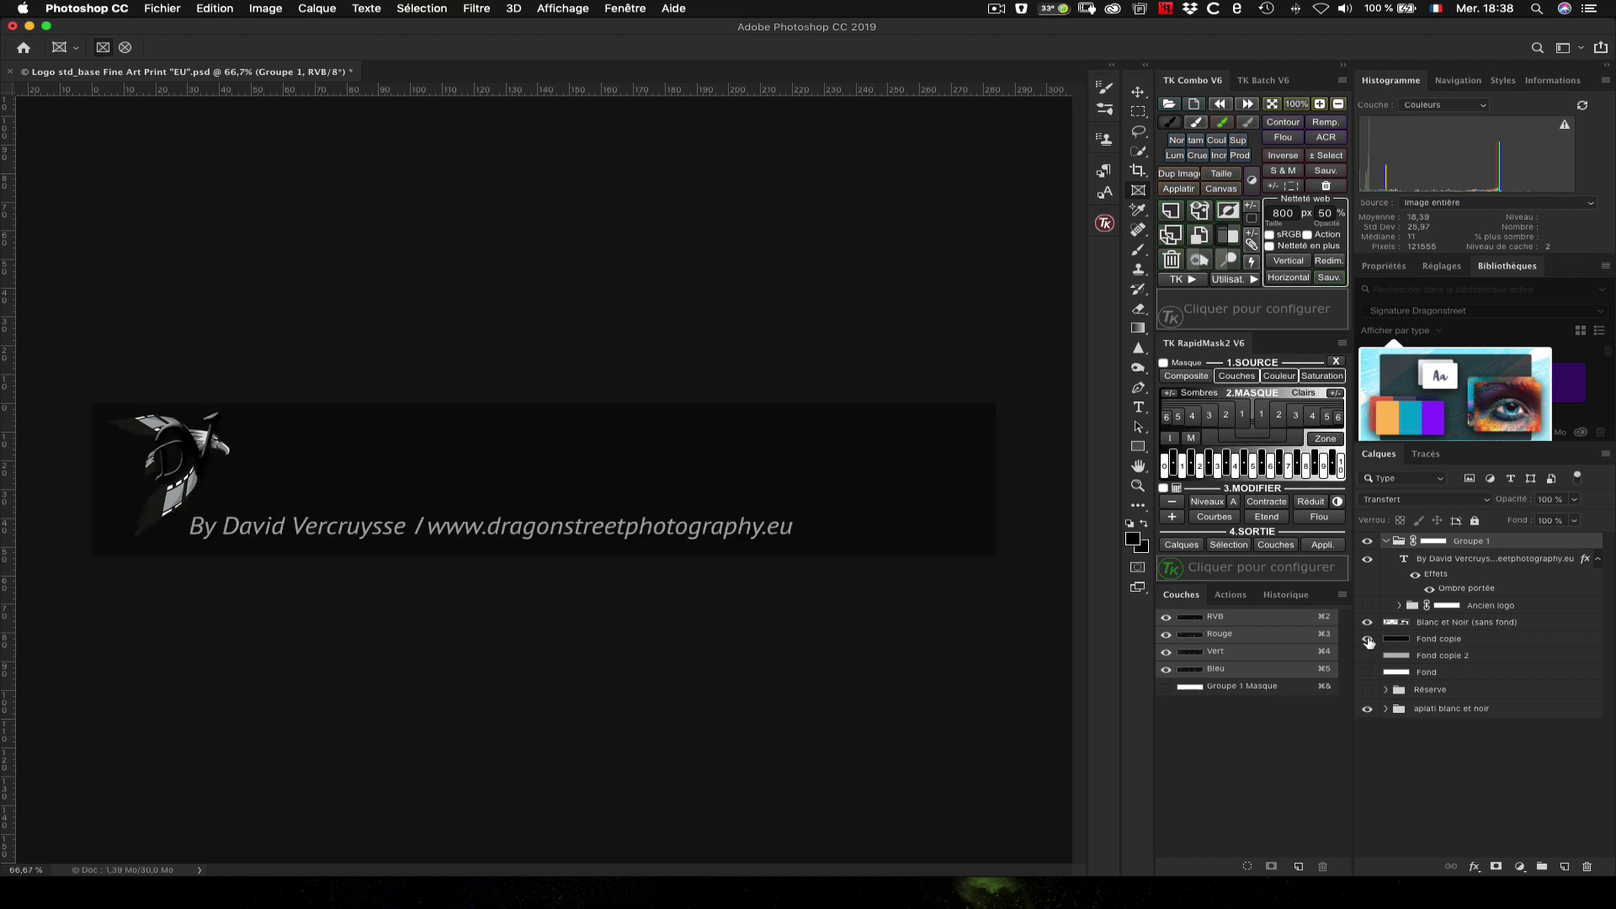
pyautogui.click(1368, 641)
pyautogui.click(1368, 656)
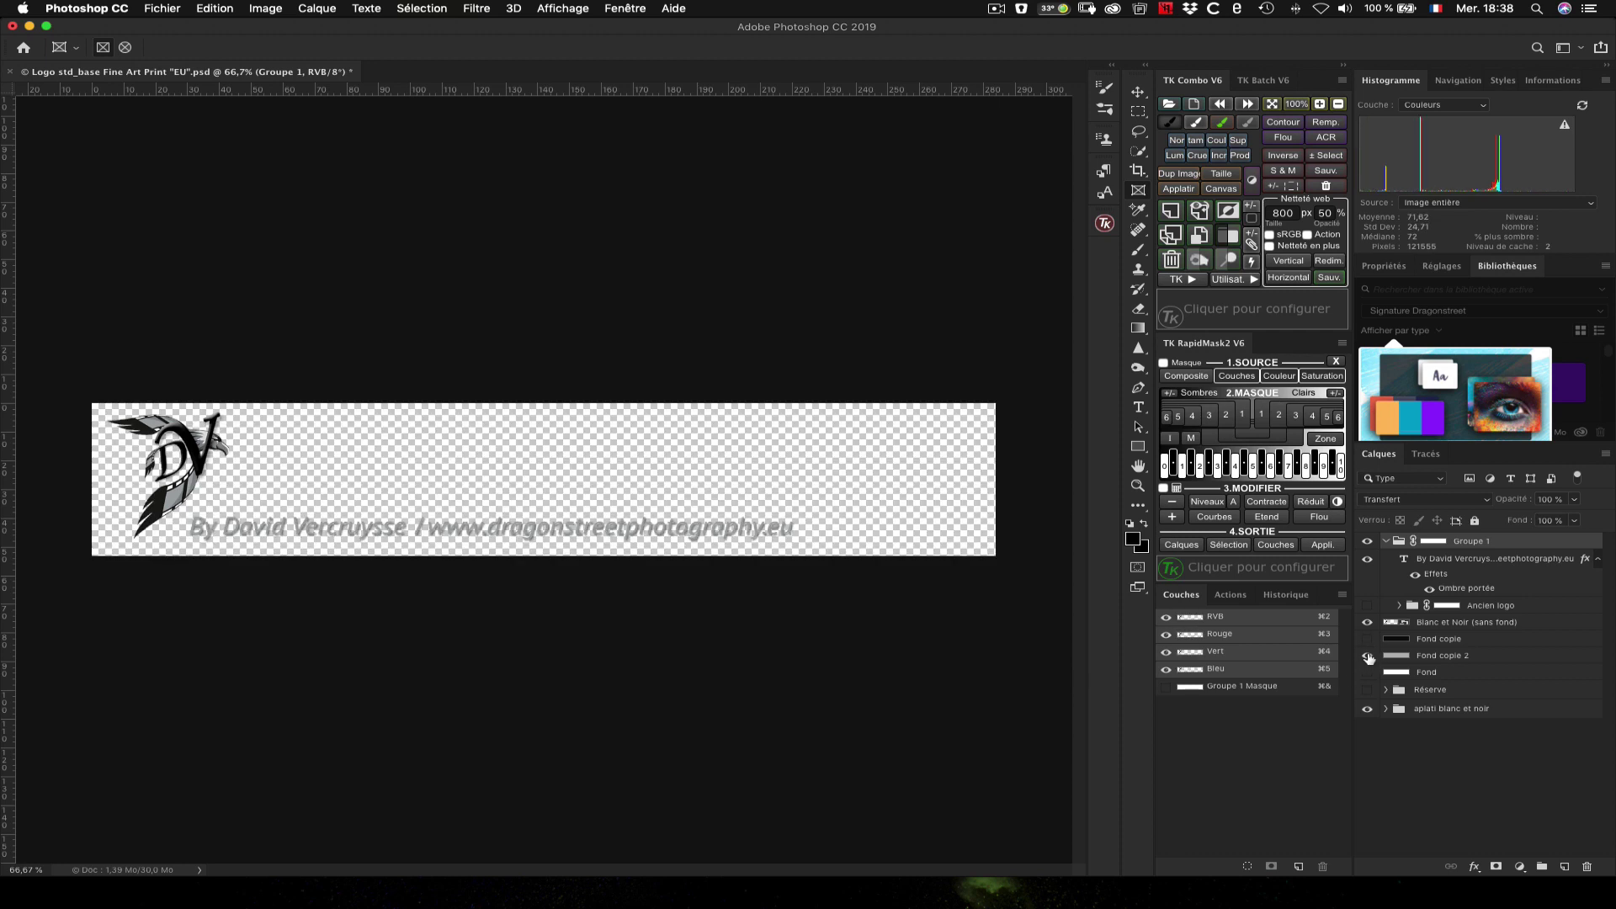
pyautogui.click(1368, 655)
pyautogui.click(1368, 673)
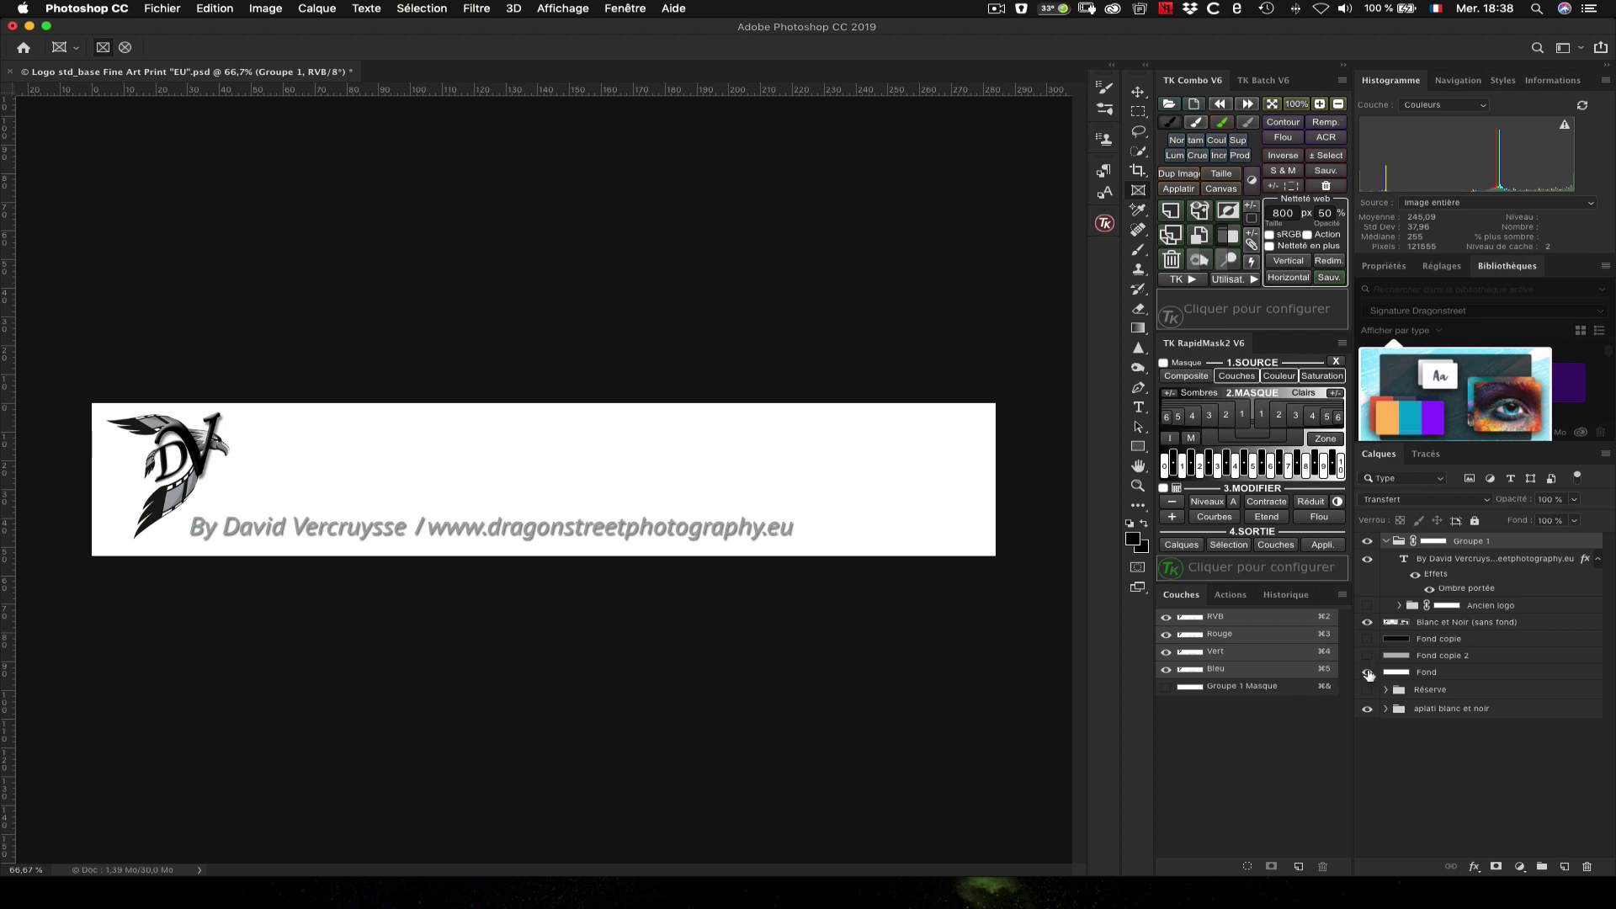
pyautogui.click(1368, 672)
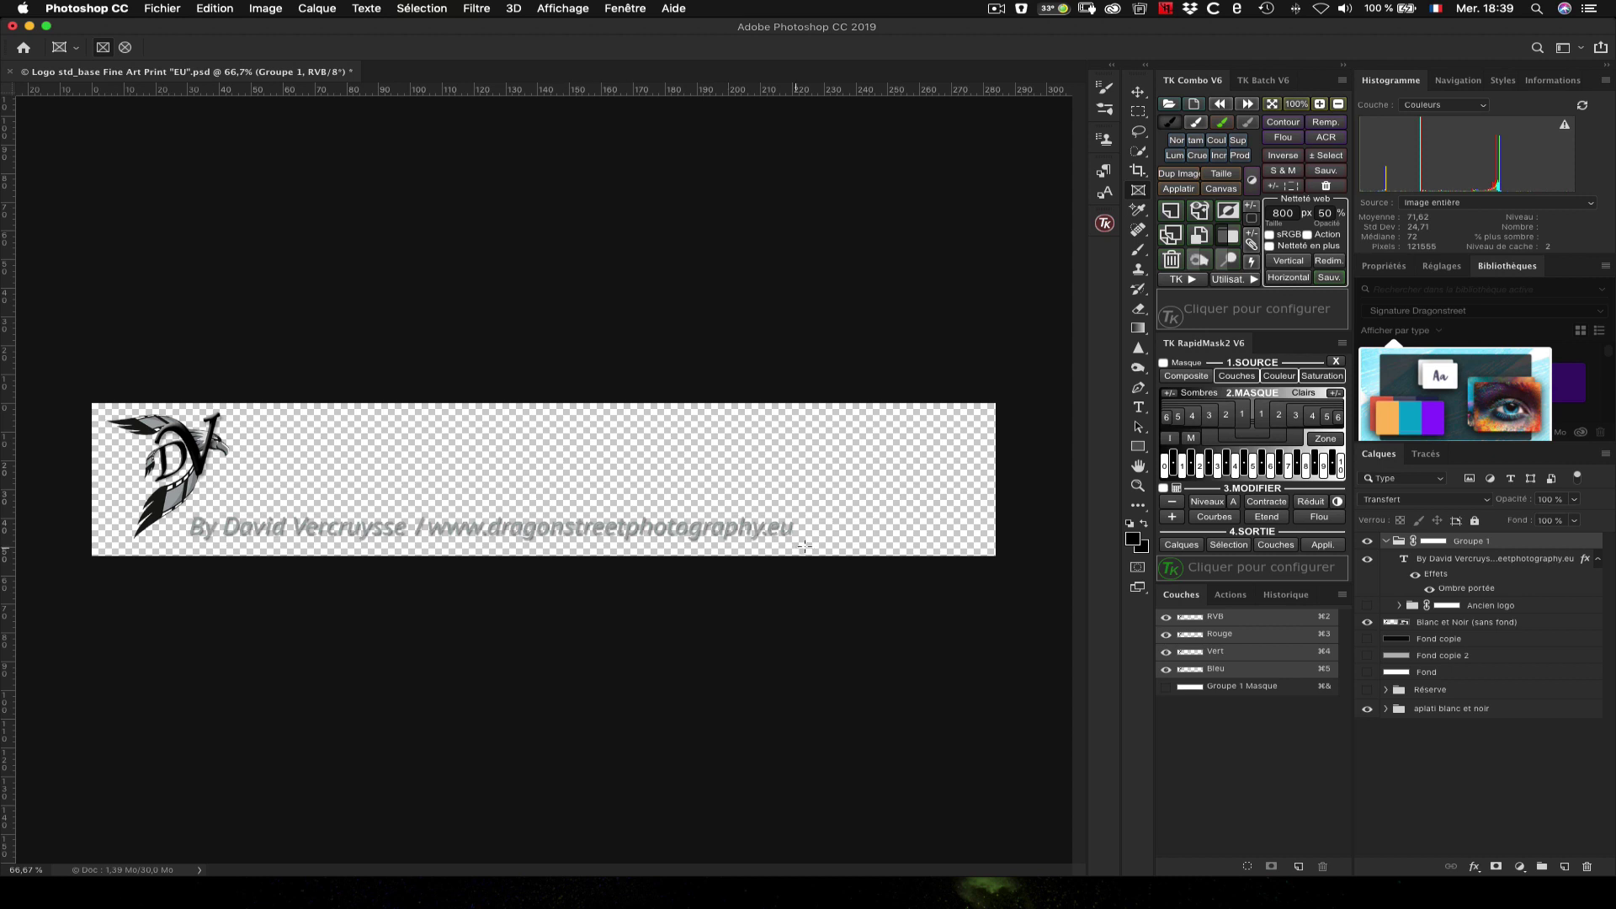
# Step: Examine the Ombre portée settings in the signature text layer's style, moving the dialog clear of the logo, and close it
pyautogui.doubleClick(1437, 576)
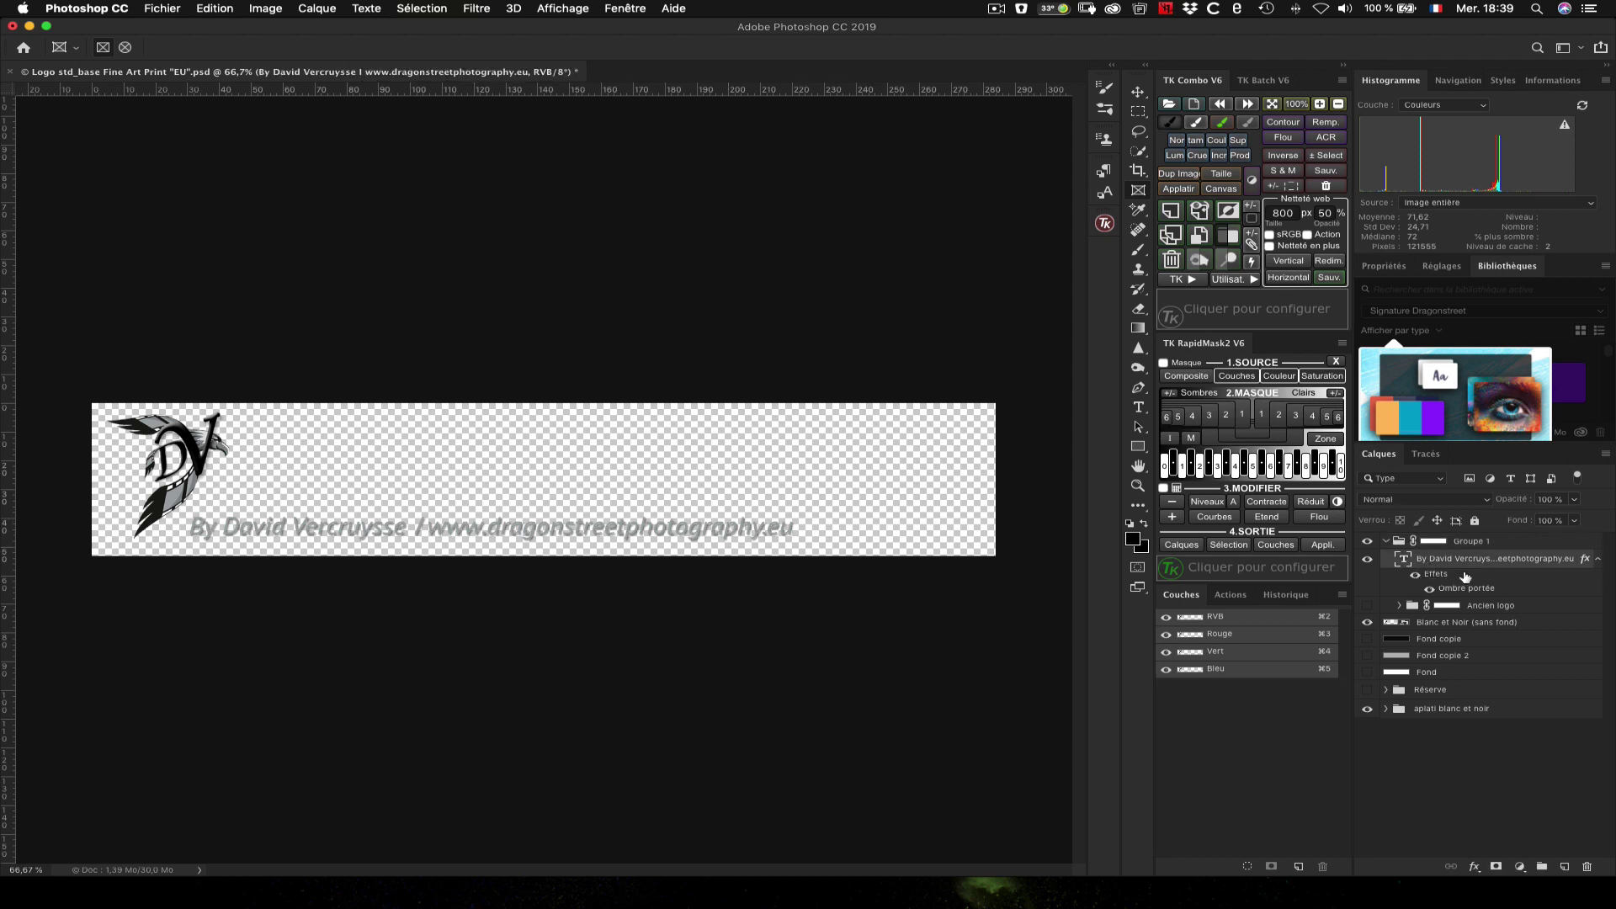
pyautogui.moveTo(1210, 28); pyautogui.dragTo(526, 223)
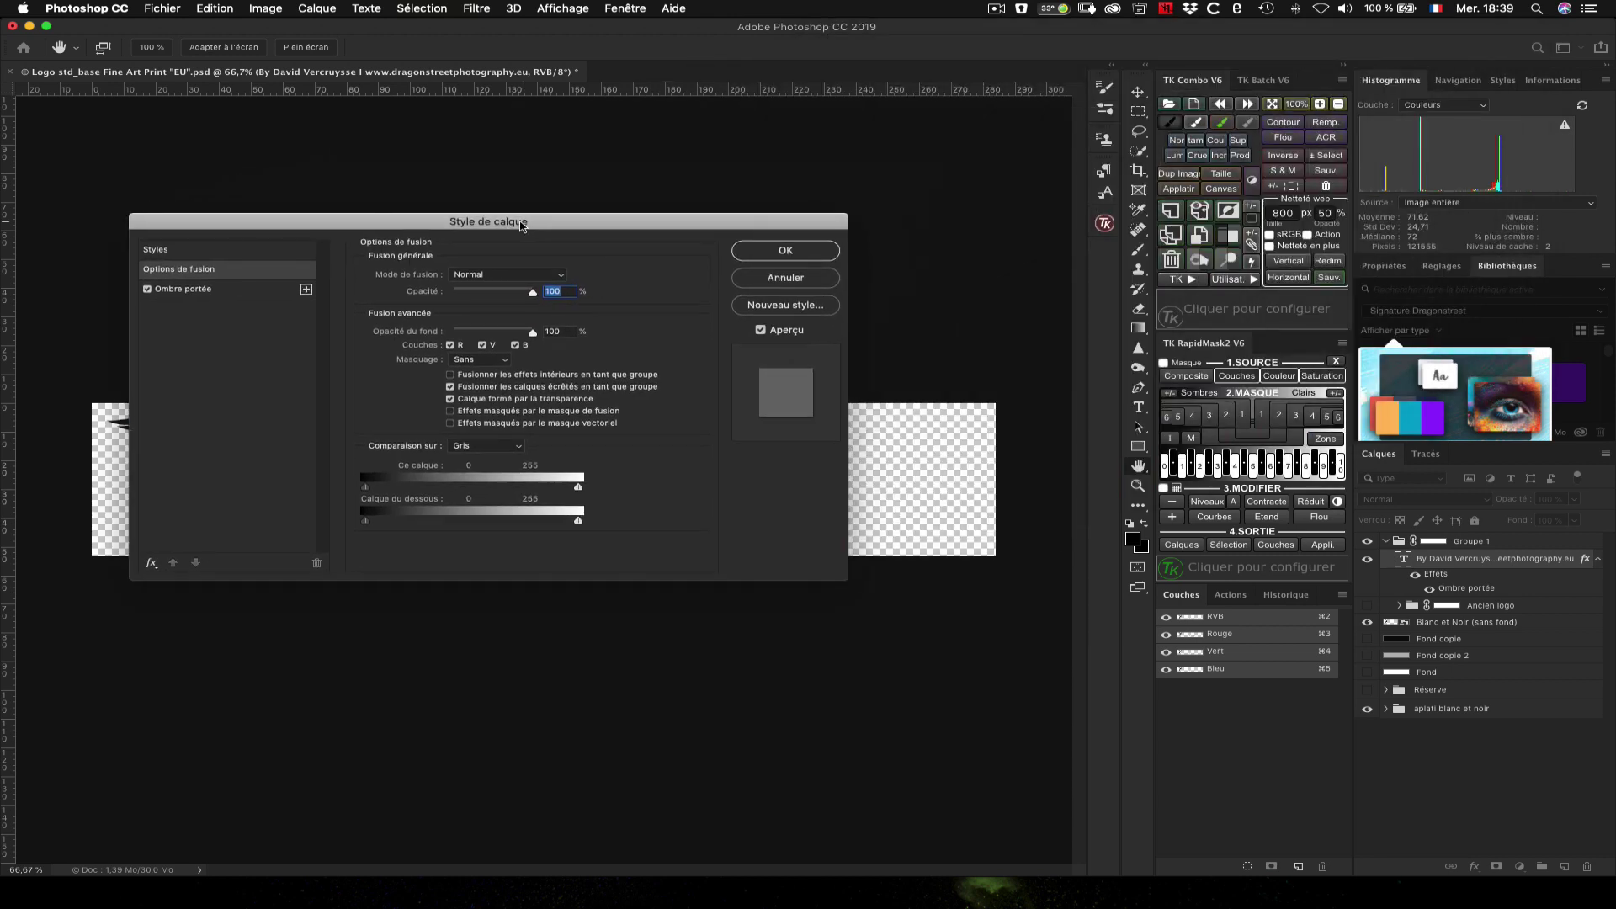
pyautogui.click(224, 292)
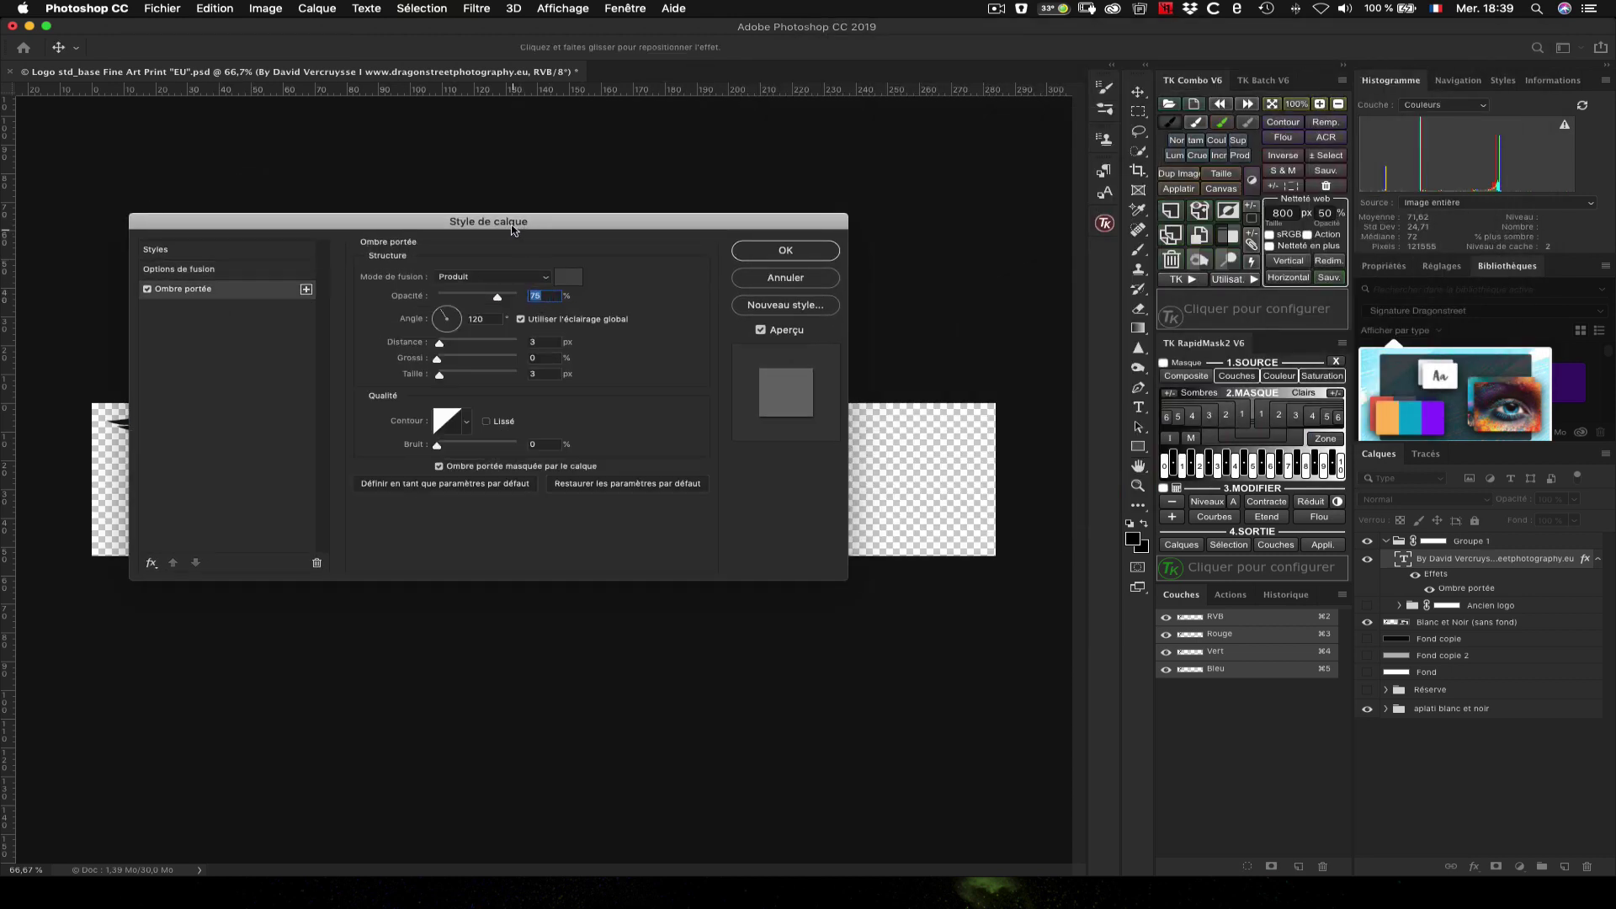
pyautogui.moveTo(515, 222); pyautogui.dragTo(878, 27)
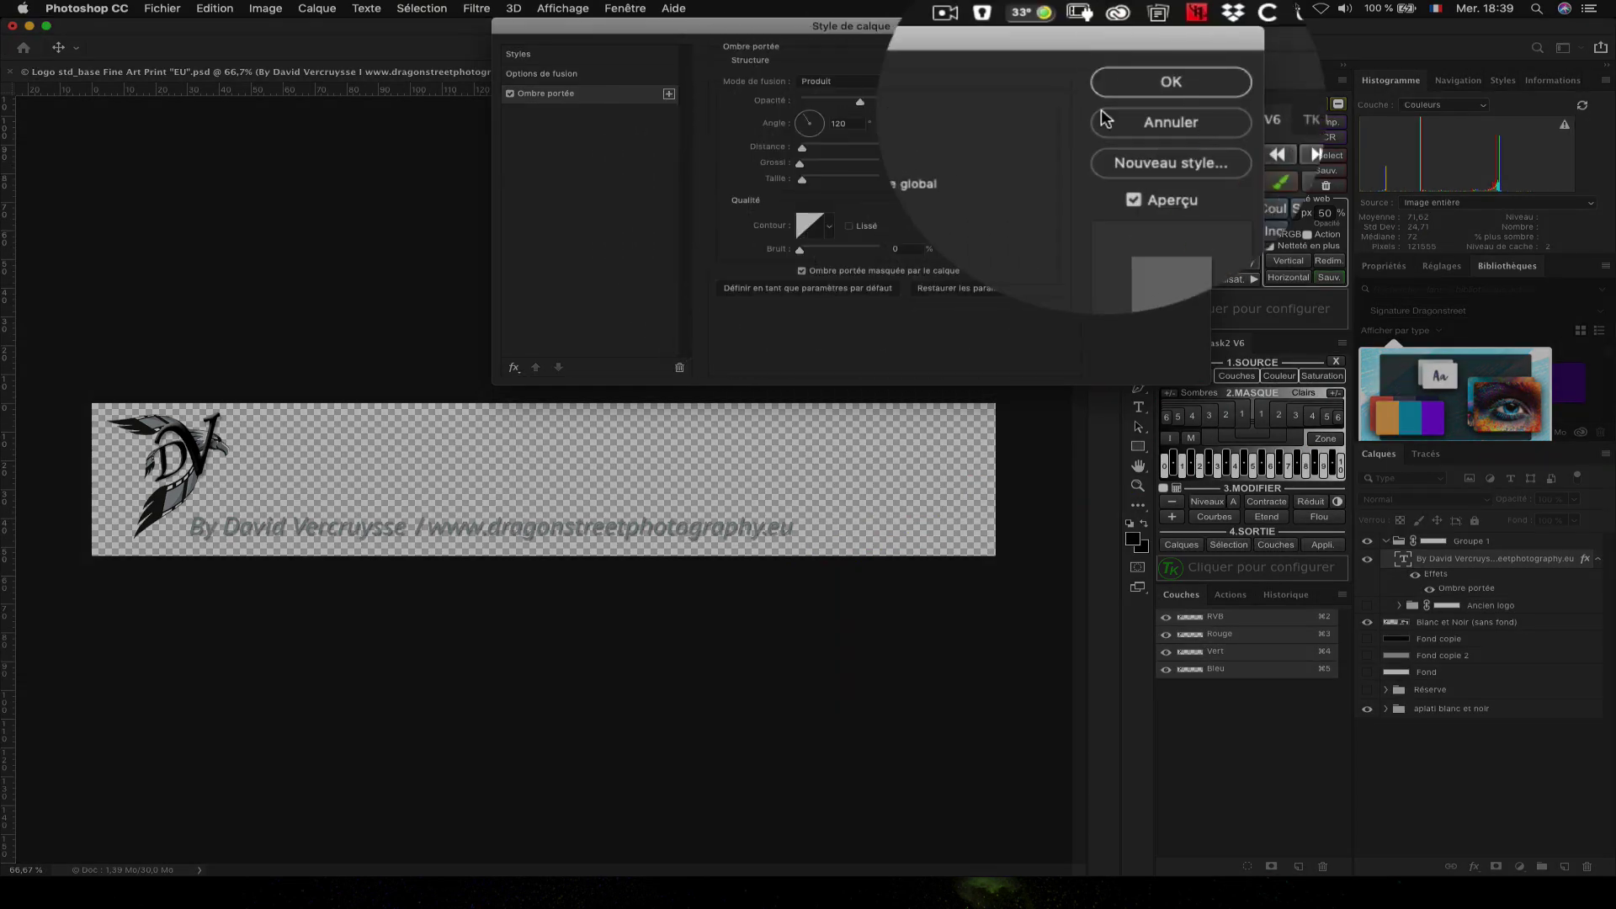
pyautogui.click(1120, 90)
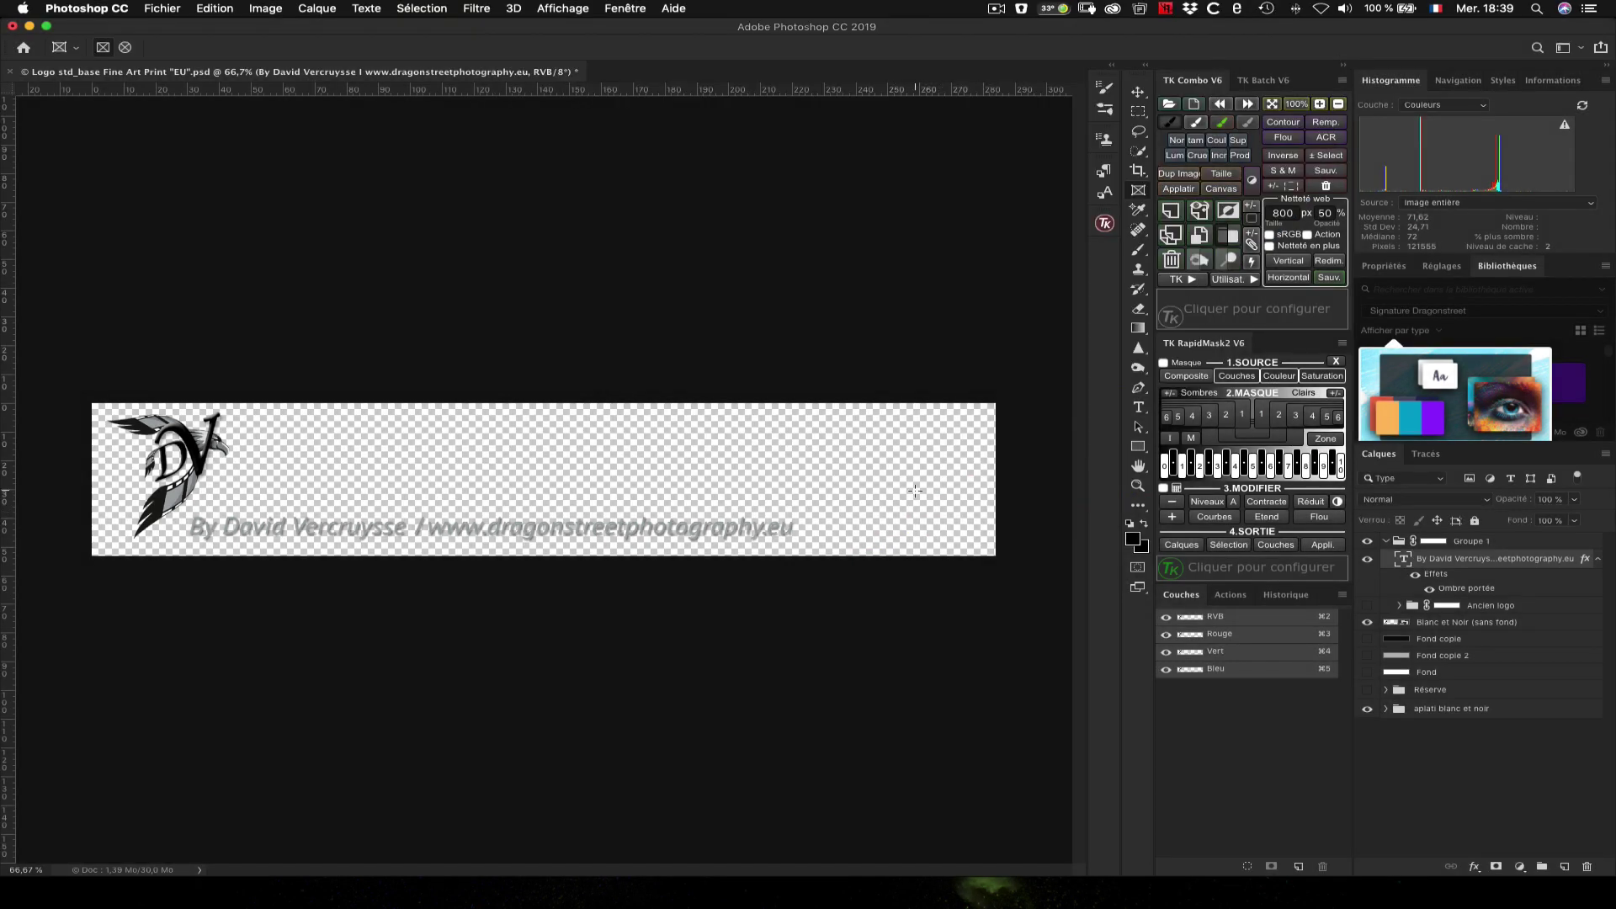
# Step: Toggle the signature text layer and check its legibility against the black Fond copie and white Fond backgrounds
pyautogui.click(1368, 560)
pyautogui.click(1368, 560)
pyautogui.click(1369, 640)
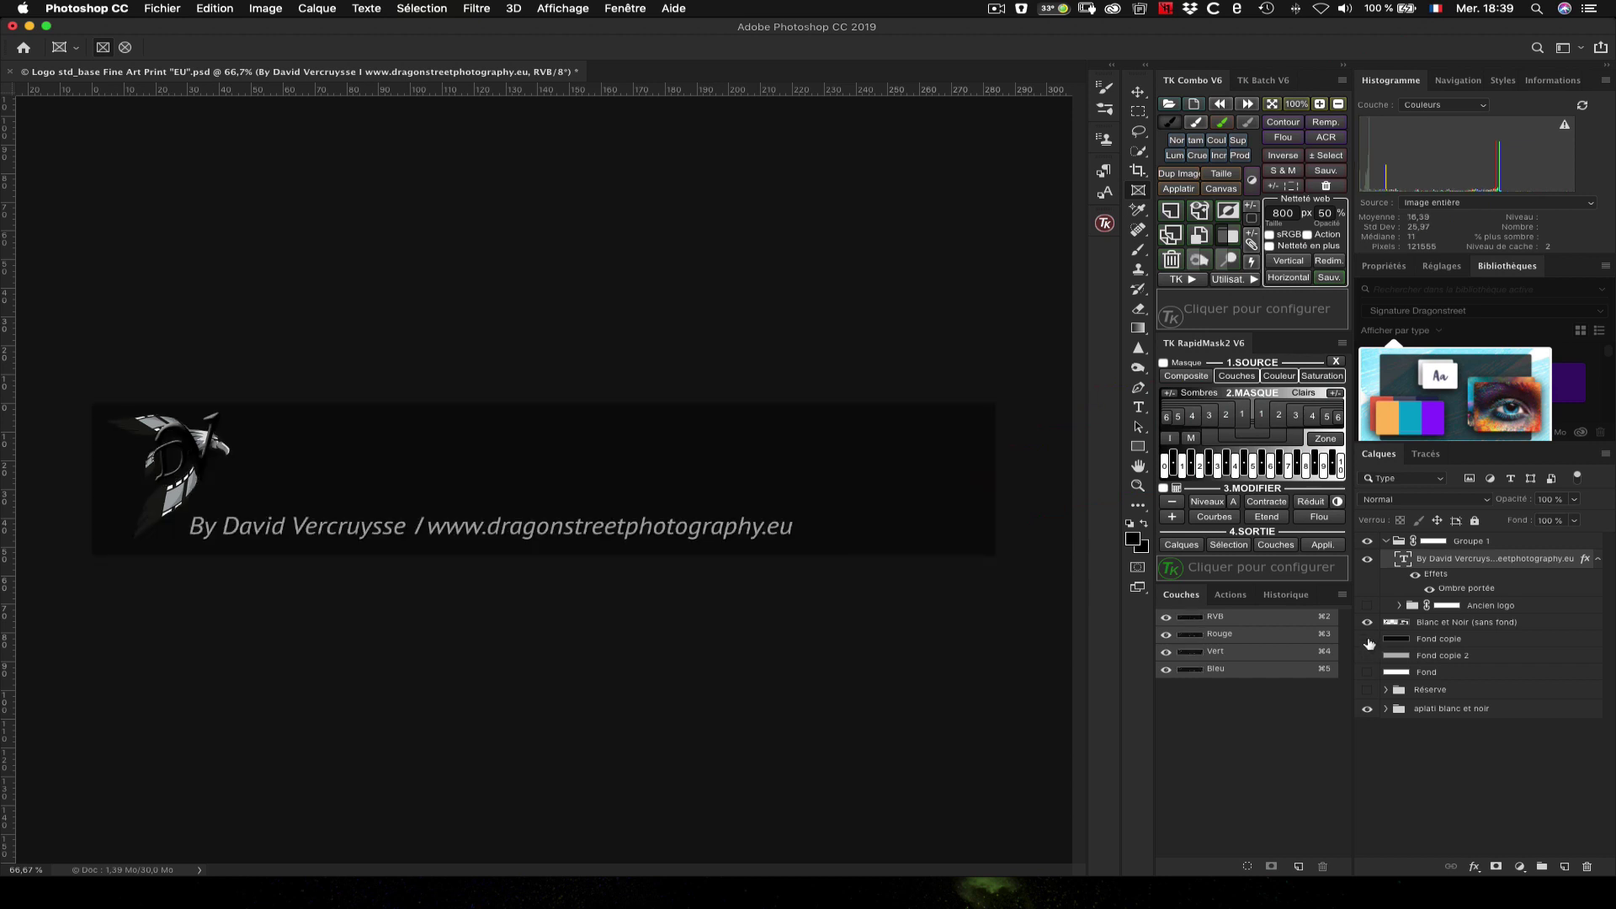
pyautogui.click(1369, 642)
pyautogui.click(1368, 673)
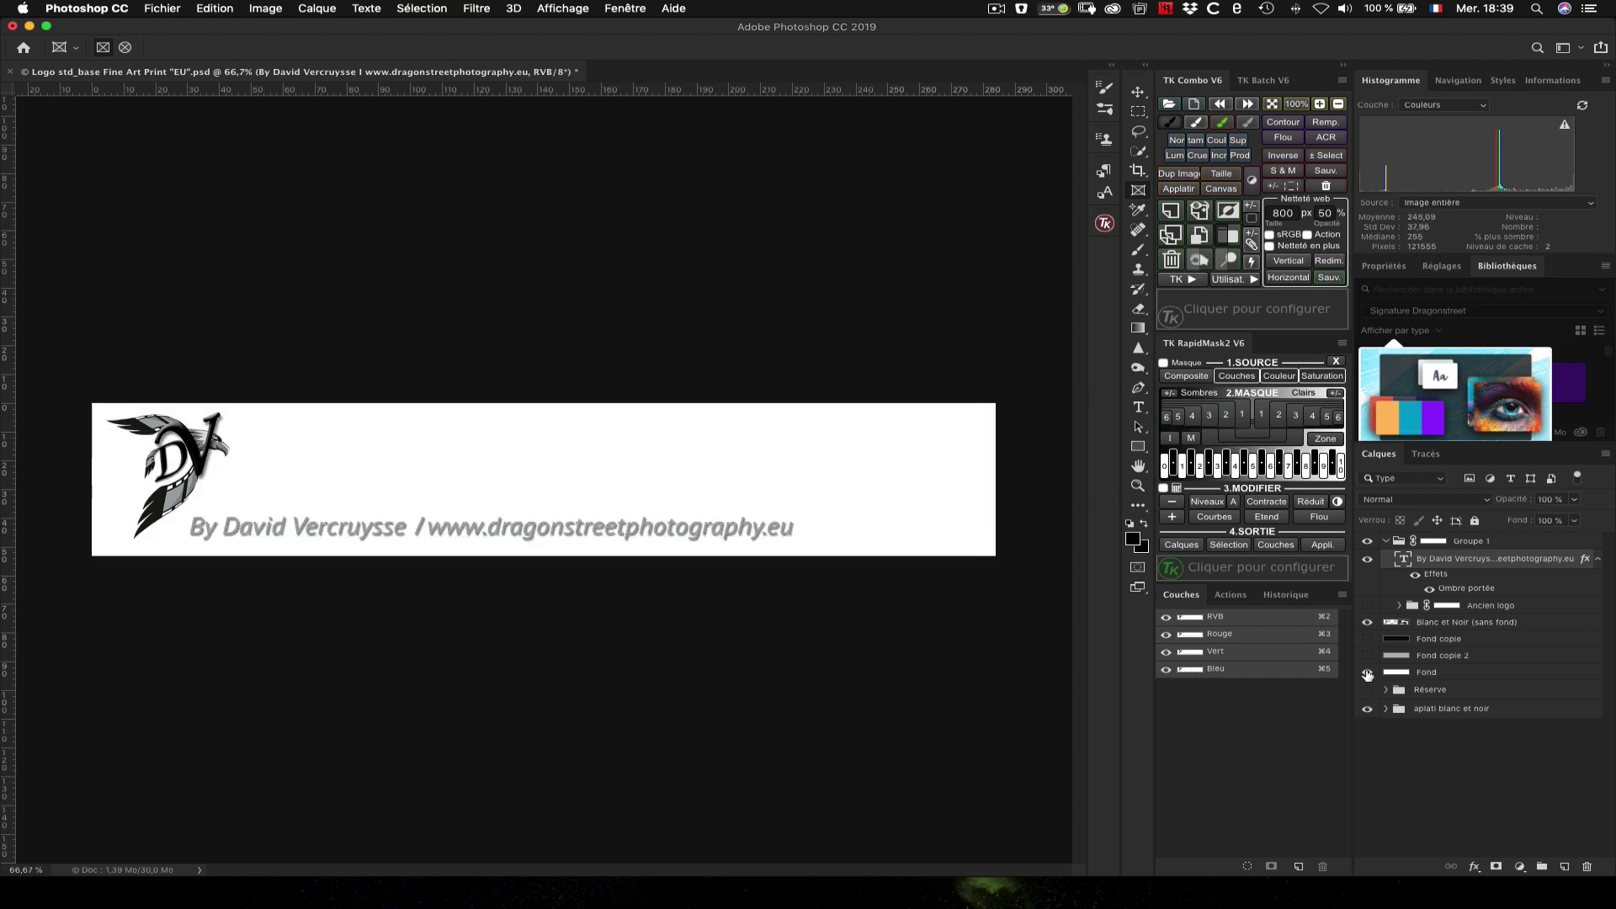
pyautogui.click(1368, 672)
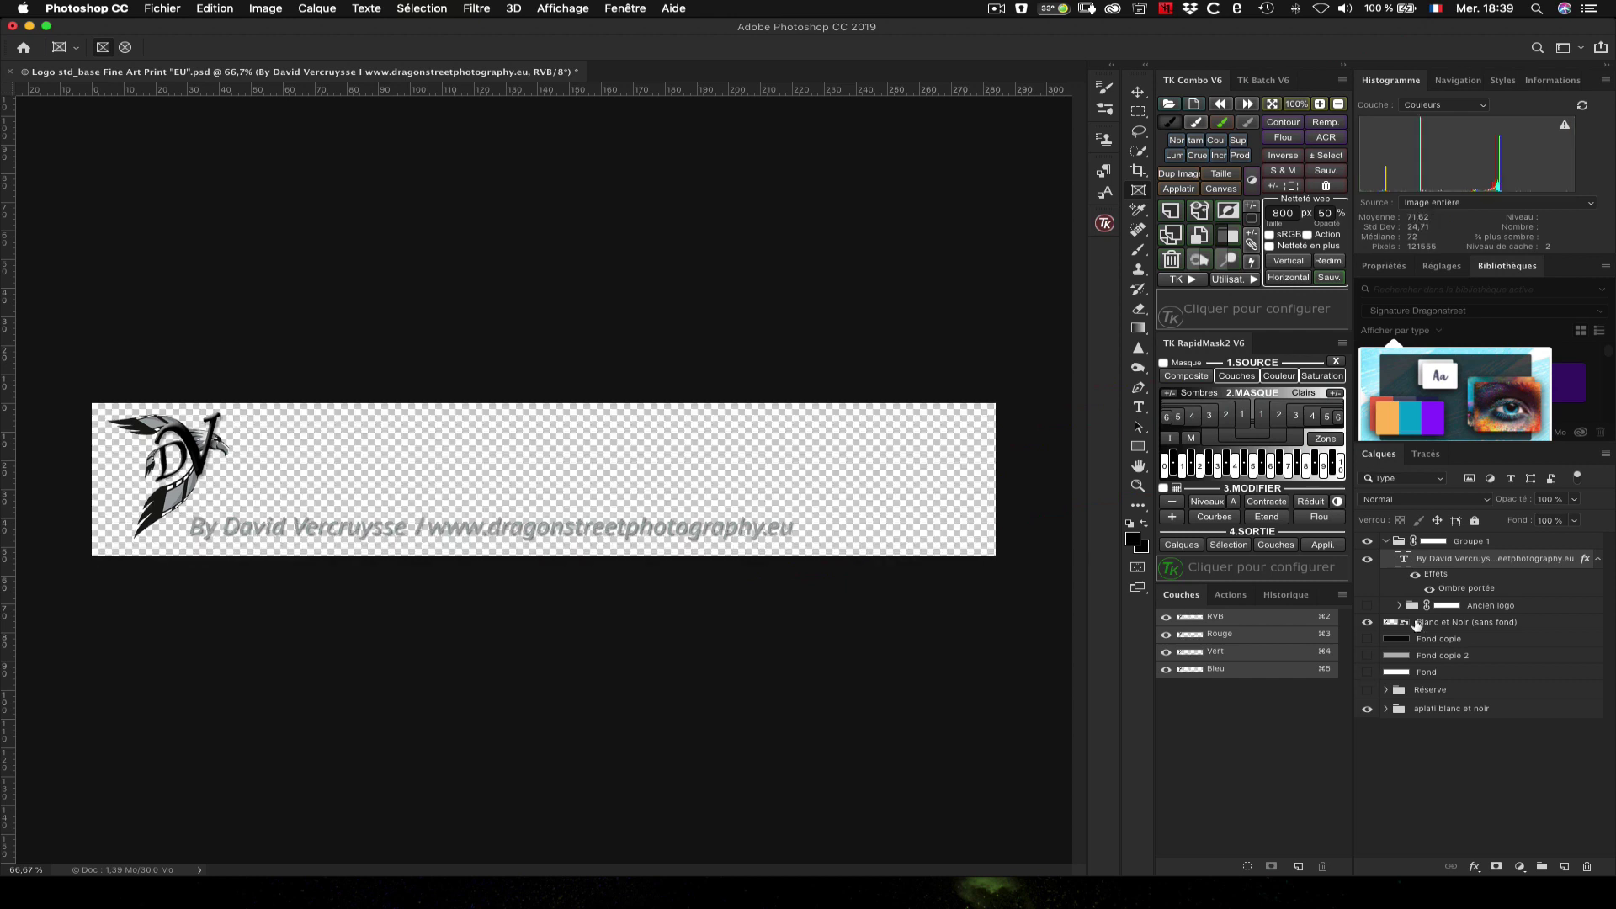
# Step: Review the text layer's drop shadow settings again and toggle the text layer off and on
pyautogui.doubleClick(1507, 591)
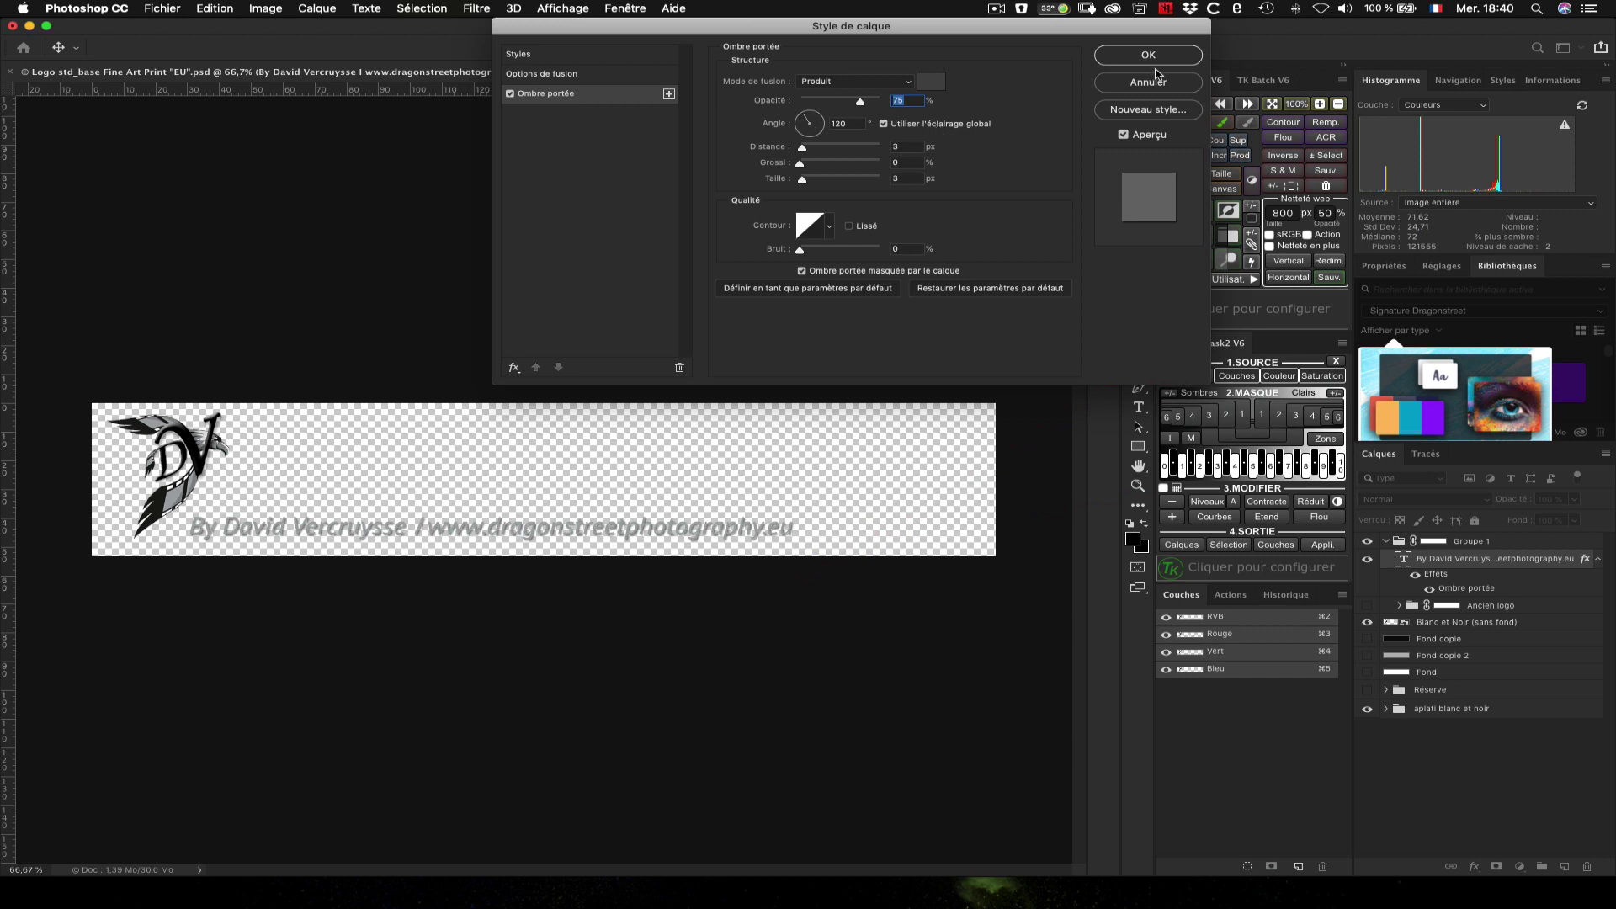
pyautogui.click(1159, 57)
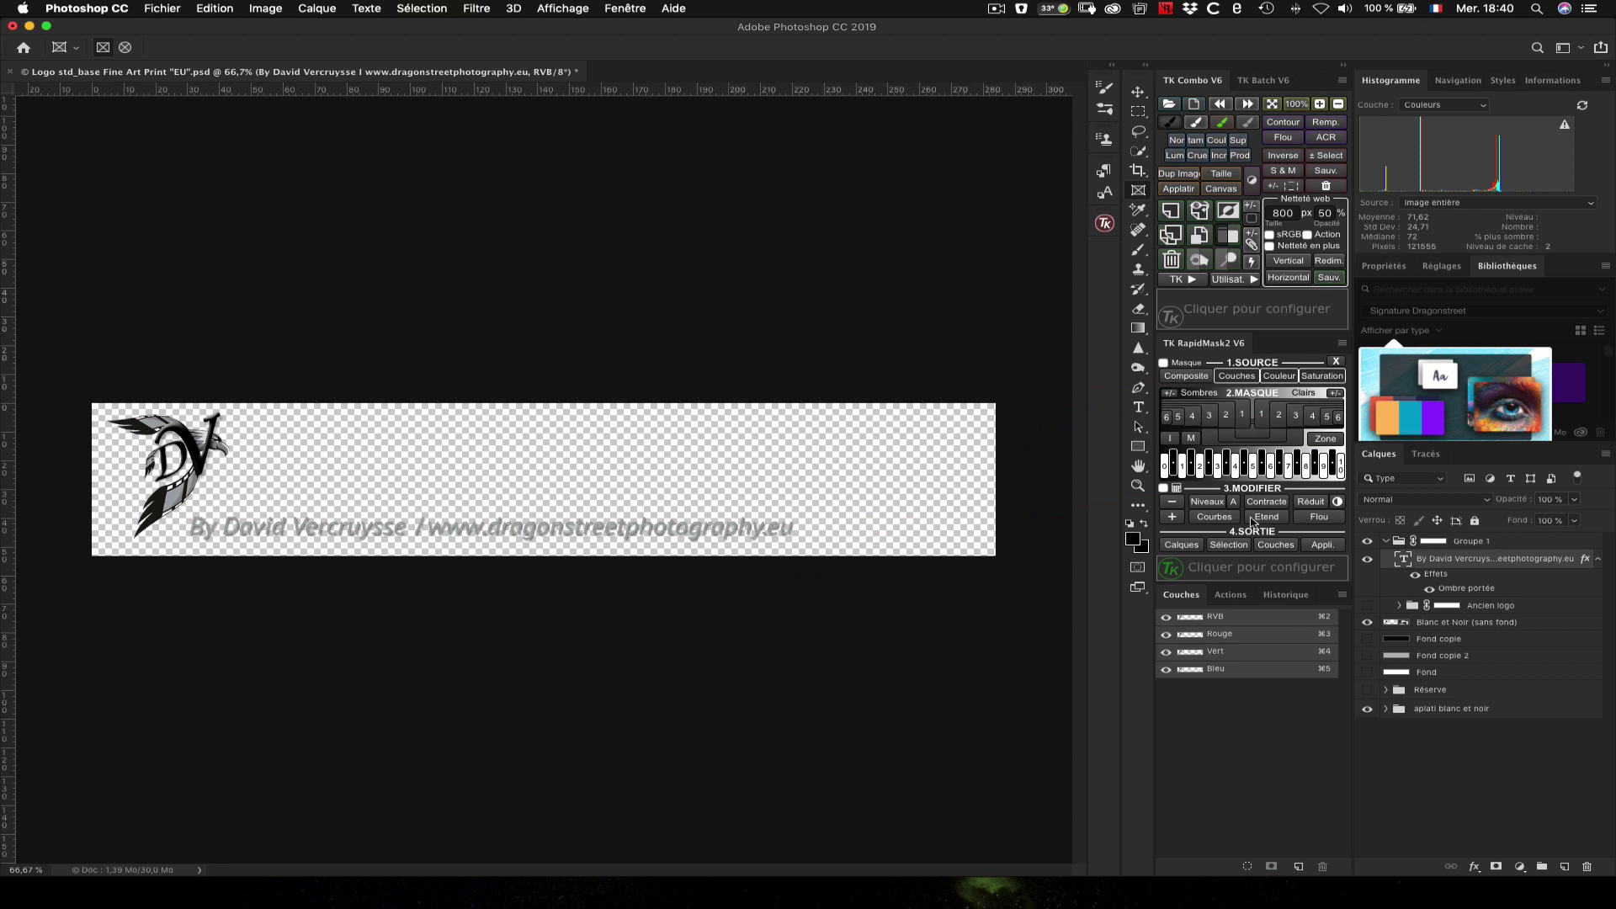
pyautogui.click(1367, 558)
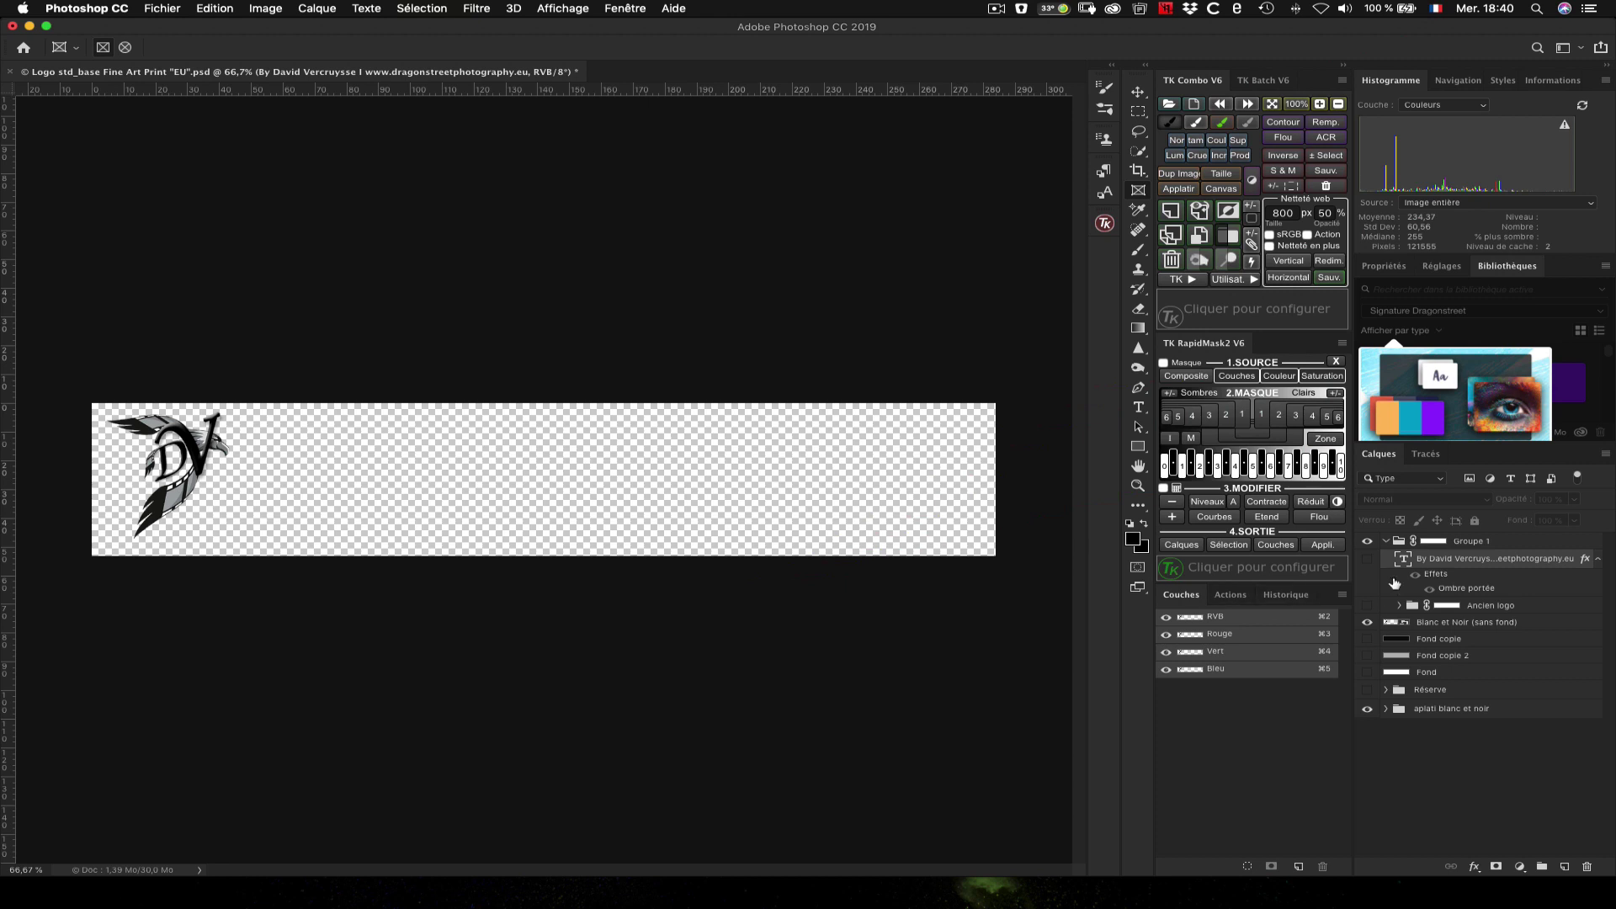
pyautogui.click(1368, 558)
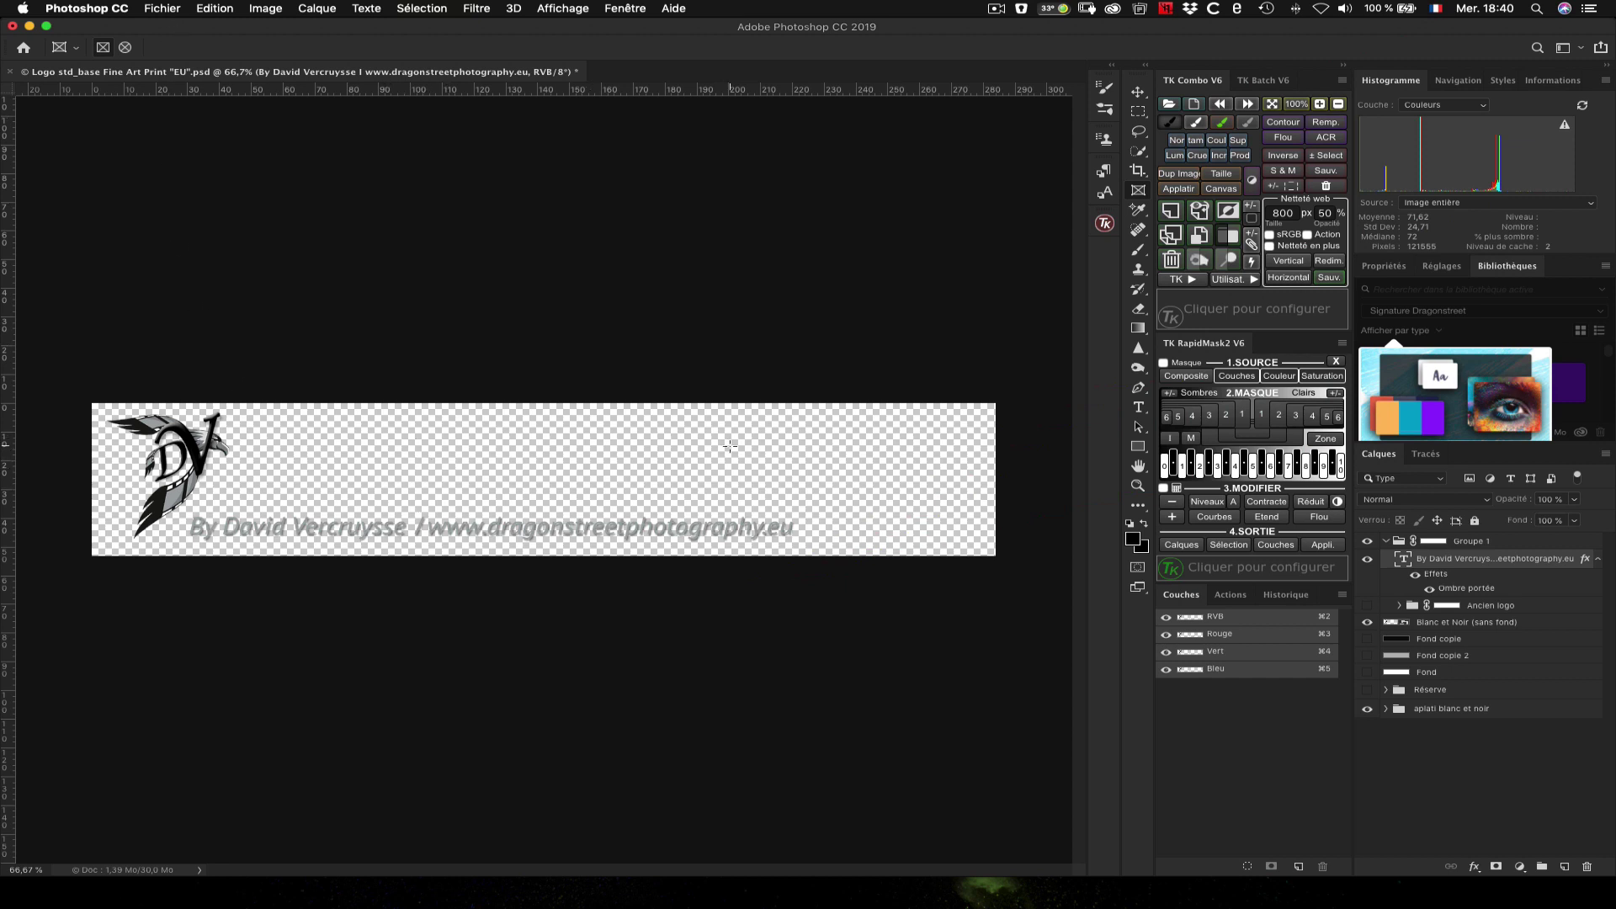
# Step: Toggle all three background layers and the Blanc et Noir (sans fond) logo layer off and on to recheck the logo
pyautogui.click(1368, 641)
pyautogui.click(1368, 641)
pyautogui.click(1368, 656)
pyautogui.click(1368, 656)
pyautogui.click(1368, 671)
pyautogui.click(1368, 672)
pyautogui.click(1368, 622)
pyautogui.click(1368, 622)
# Step: Start a legacy Save for Web export of the logo and set its format to PNG-24
pyautogui.click(163, 9)
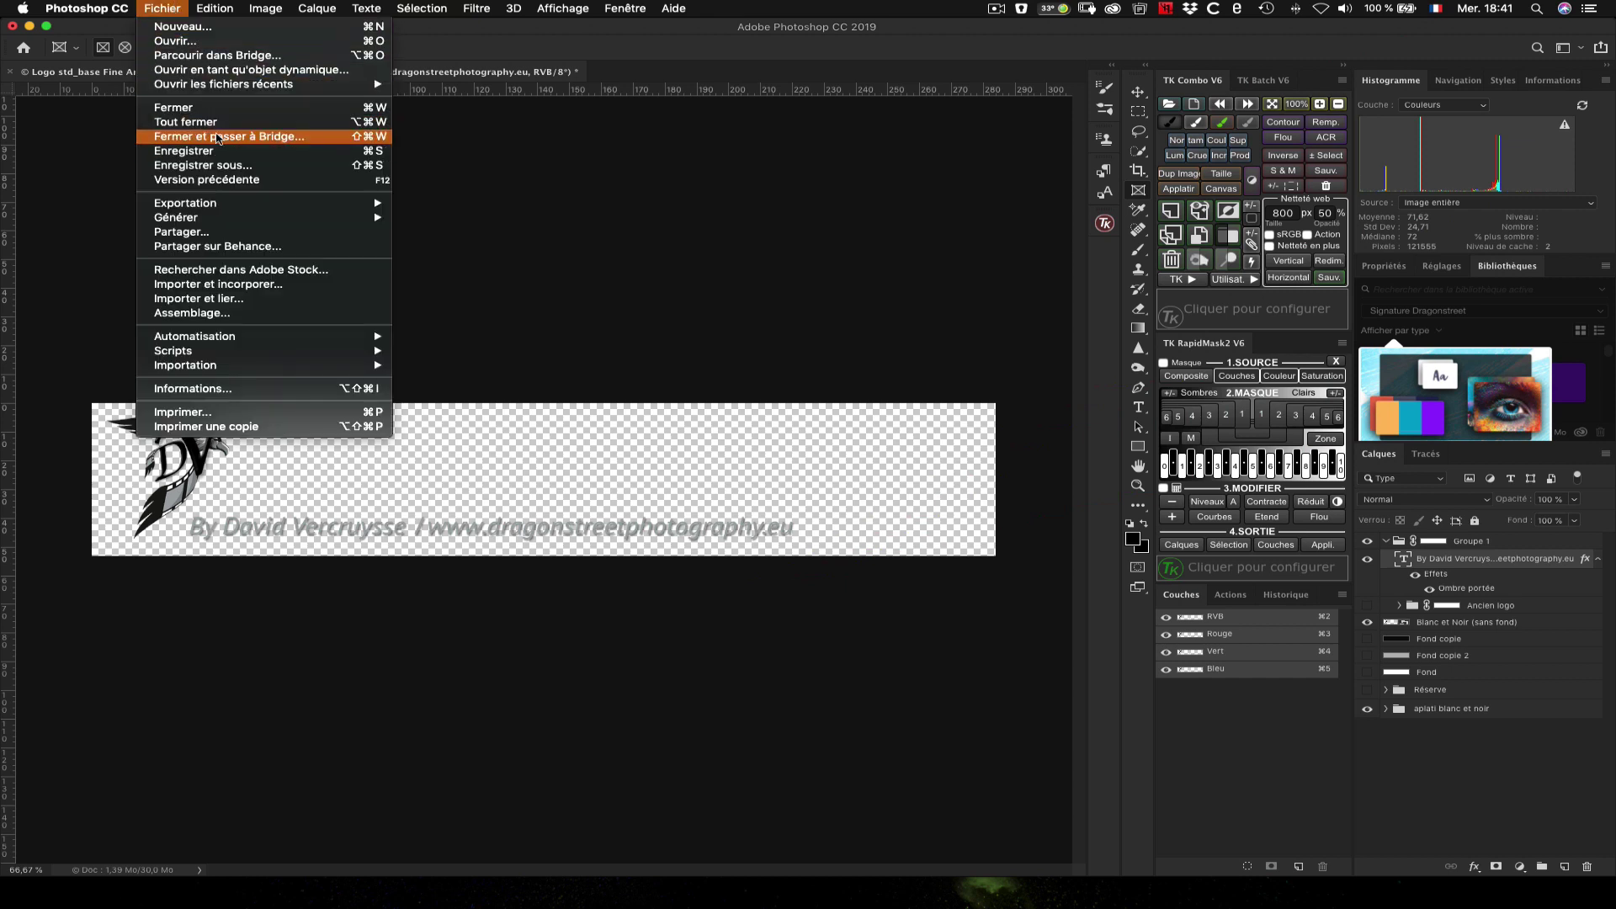
pyautogui.moveTo(208, 206)
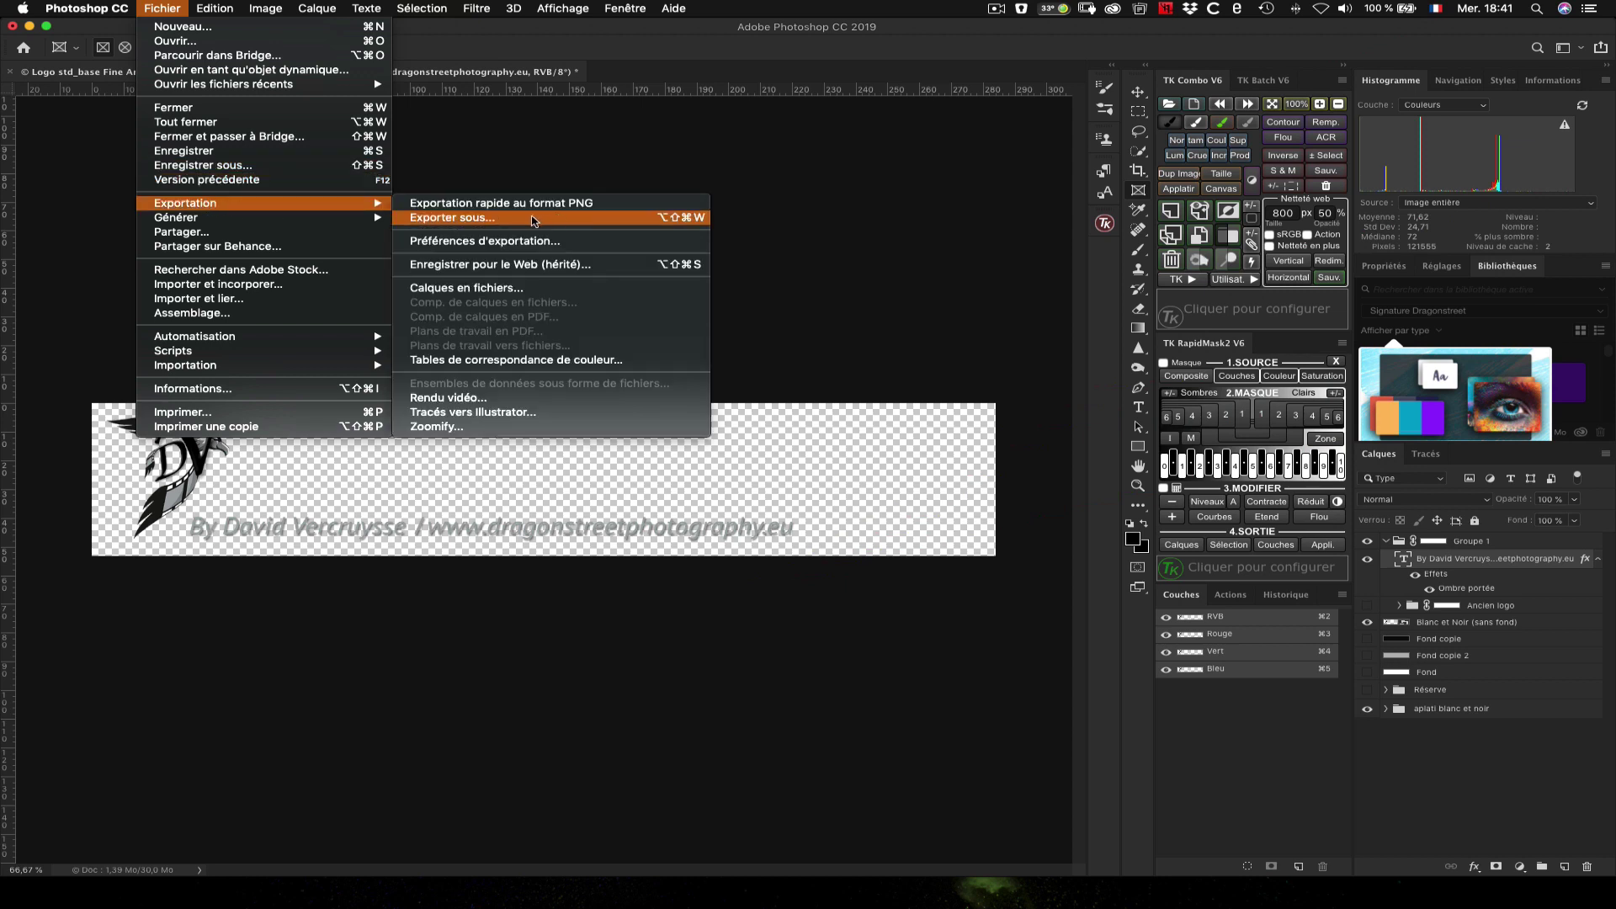
pyautogui.click(519, 266)
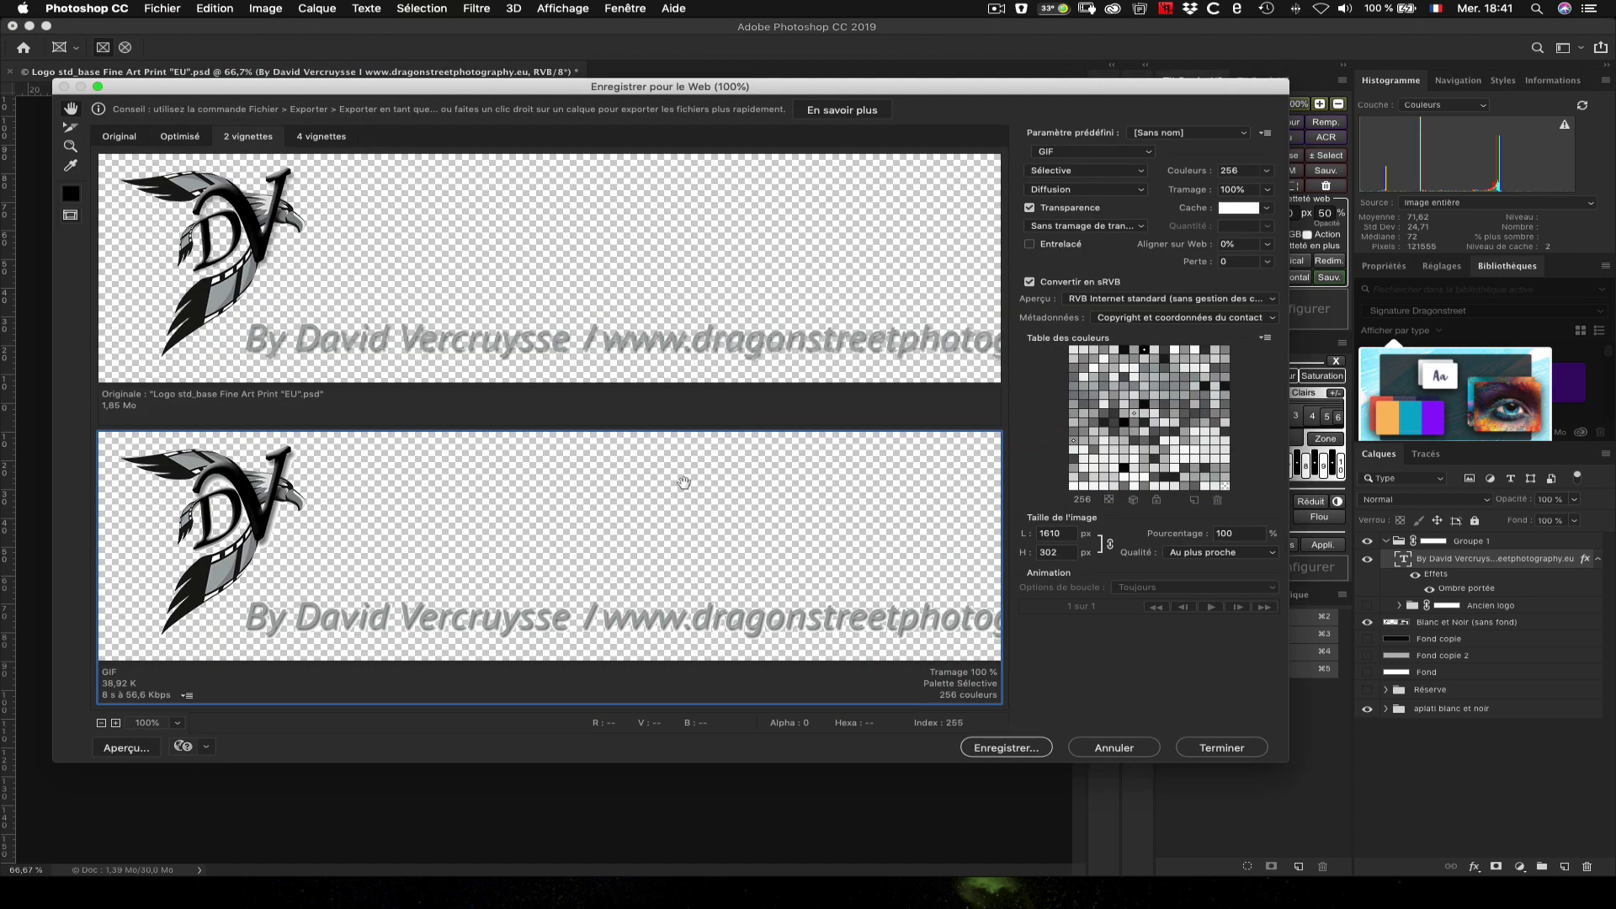
pyautogui.click(1083, 153)
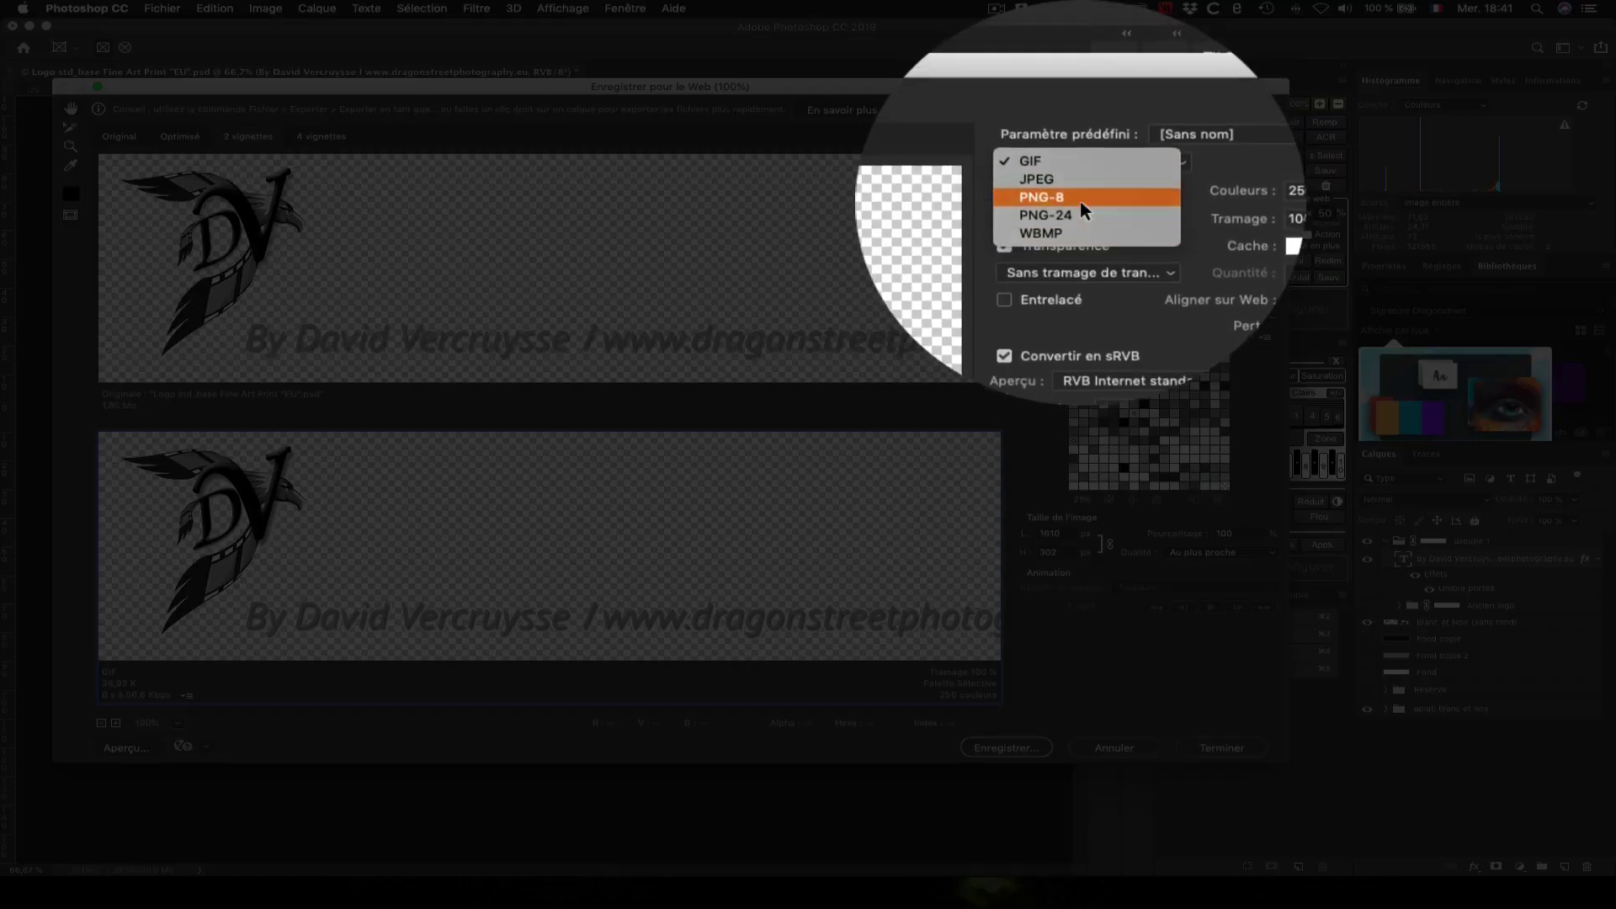
pyautogui.click(1082, 206)
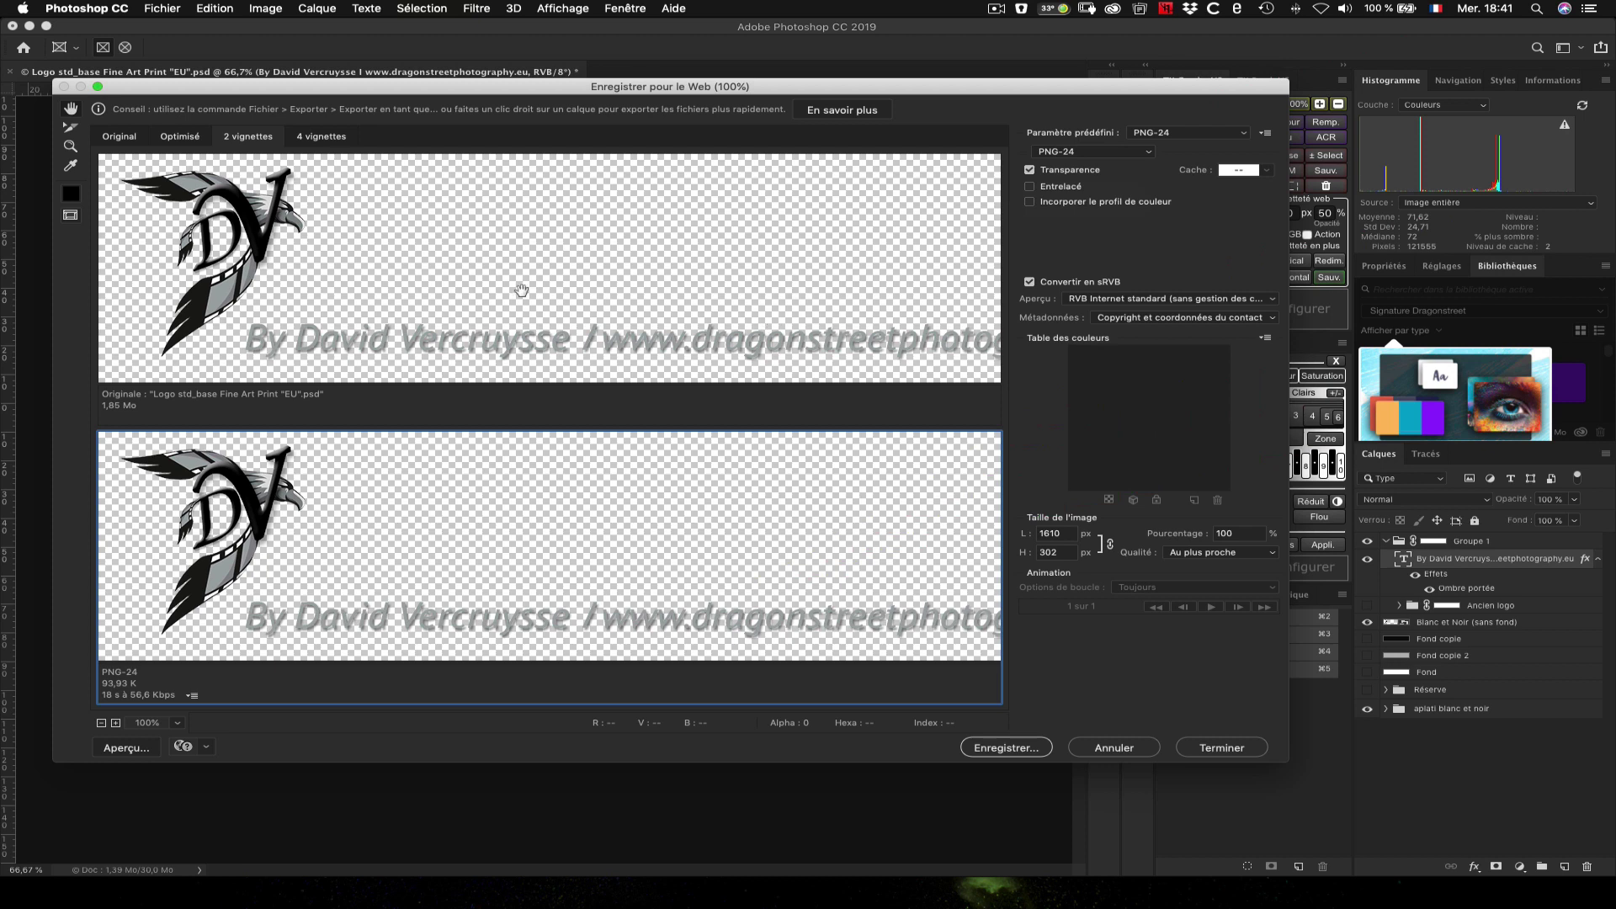
# Step: Examine the original preview and the image size in the web export, and cancel the export
pyautogui.click(500, 338)
pyautogui.moveTo(500, 338); pyautogui.dragTo(488, 333)
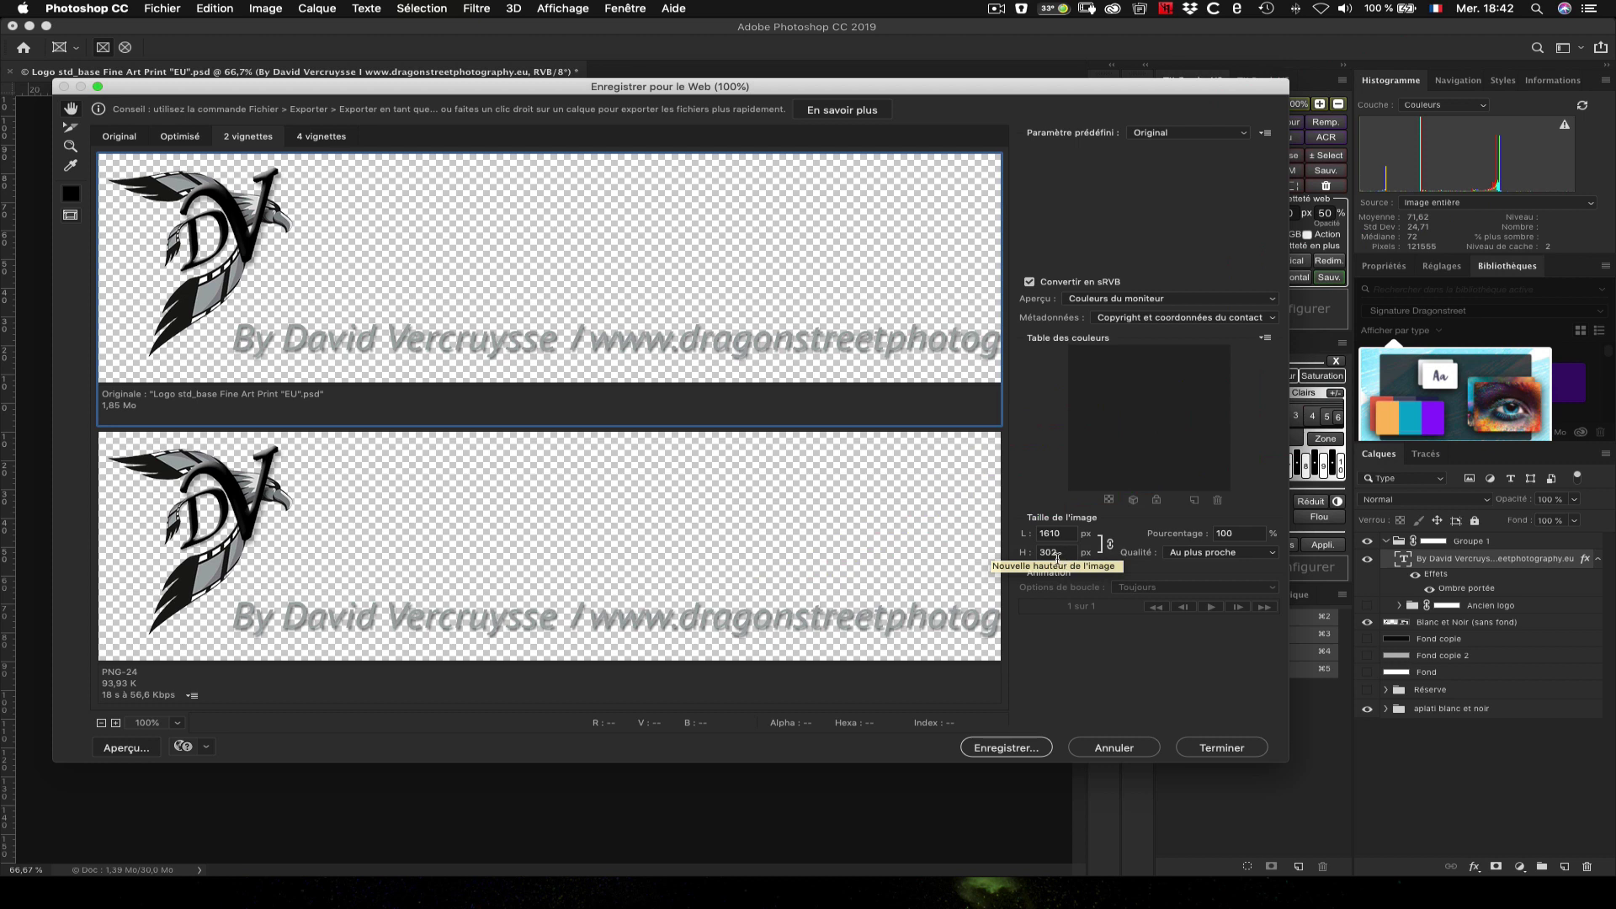
pyautogui.click(1114, 749)
# Step: Switch to ON1 Photo RAW 2019 and review the logo files available for the export watermark
pyautogui.hotkey('ctrl', 'Up')
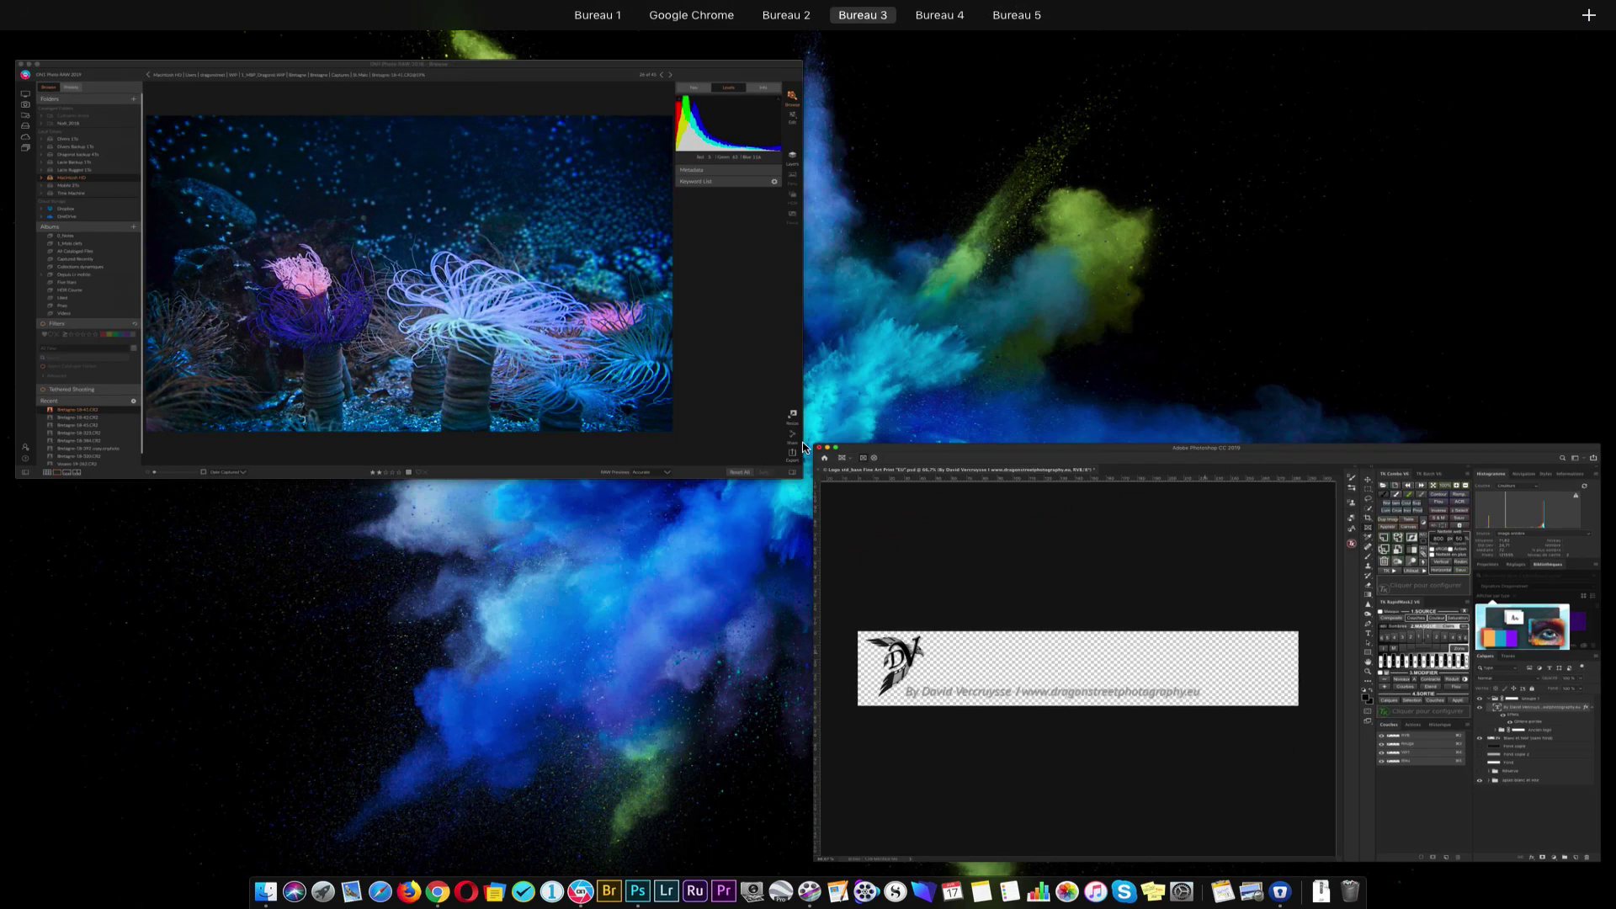
pyautogui.click(615, 339)
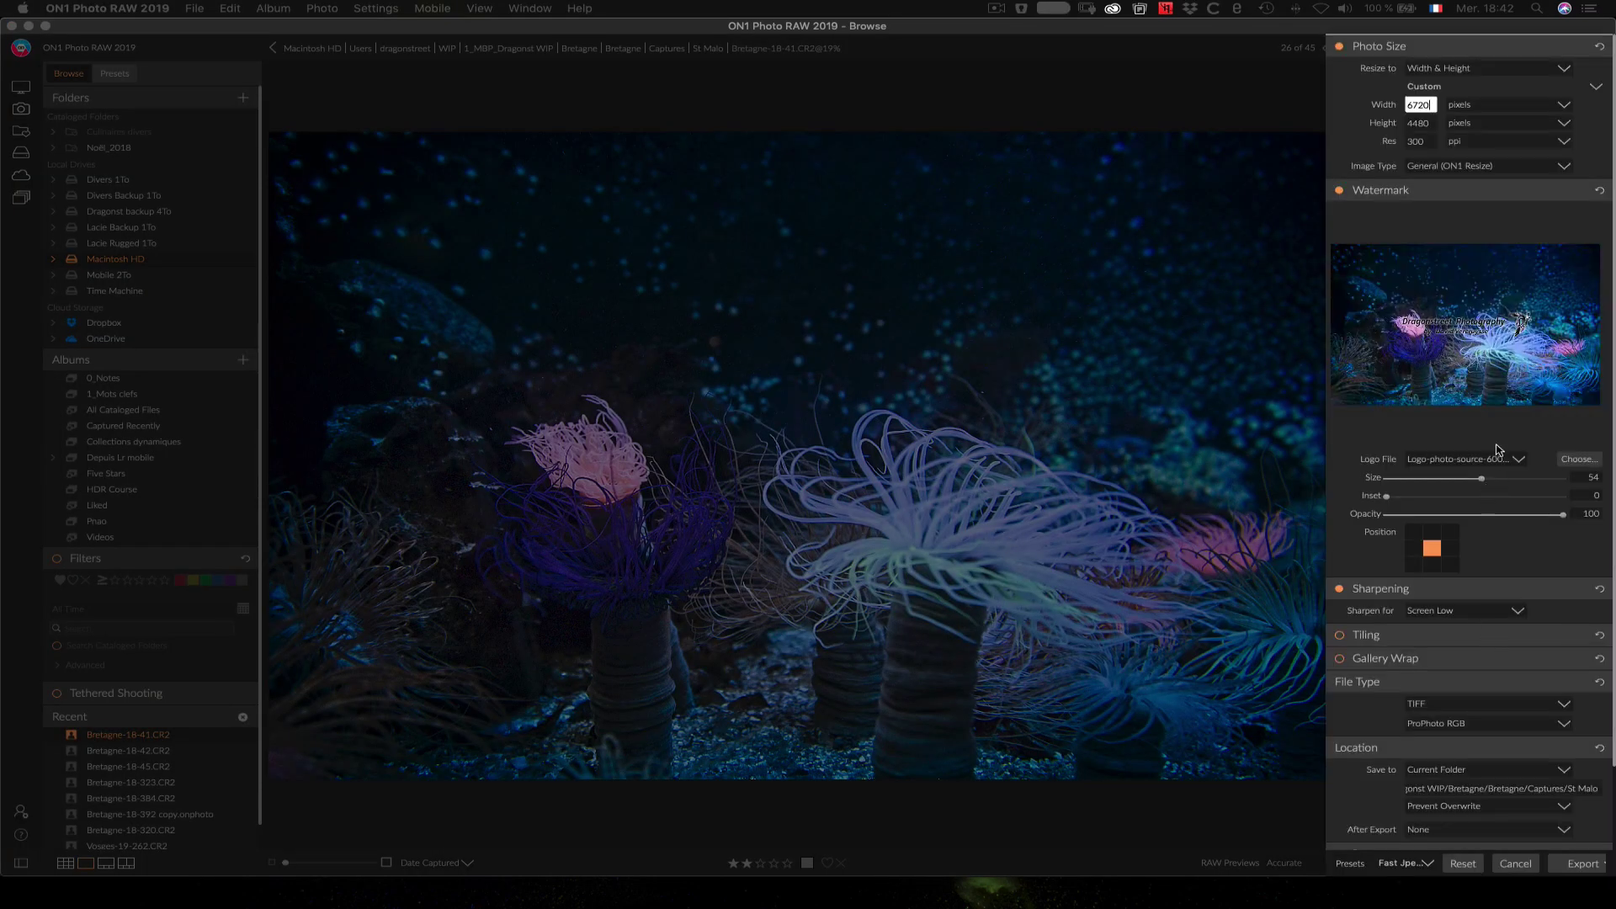
pyautogui.click(1520, 461)
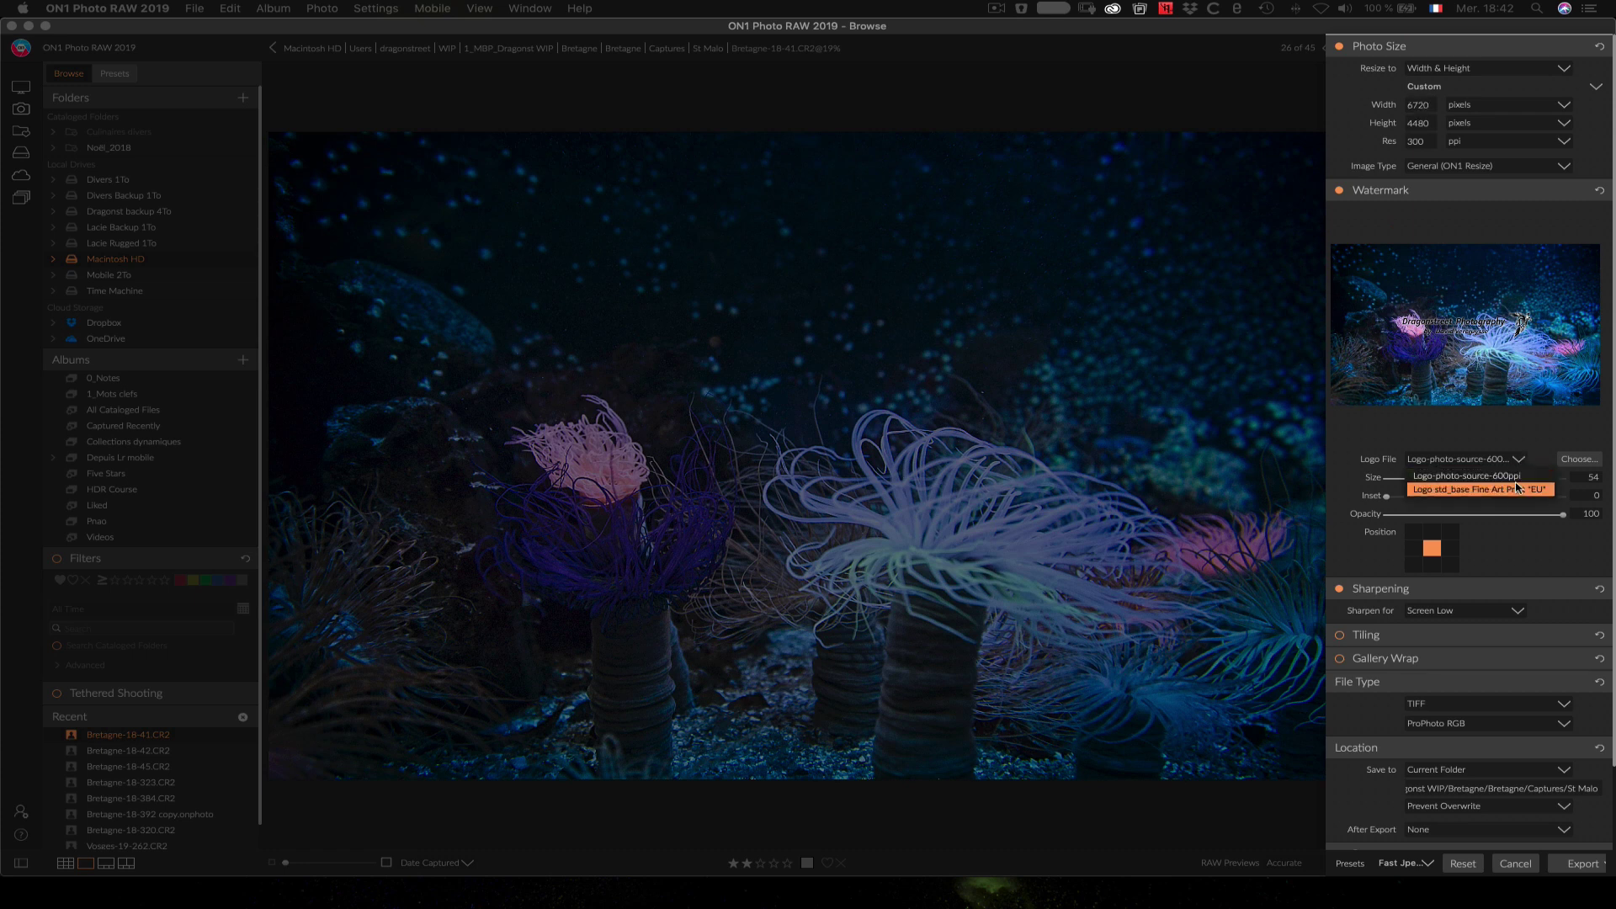
pyautogui.click(1580, 466)
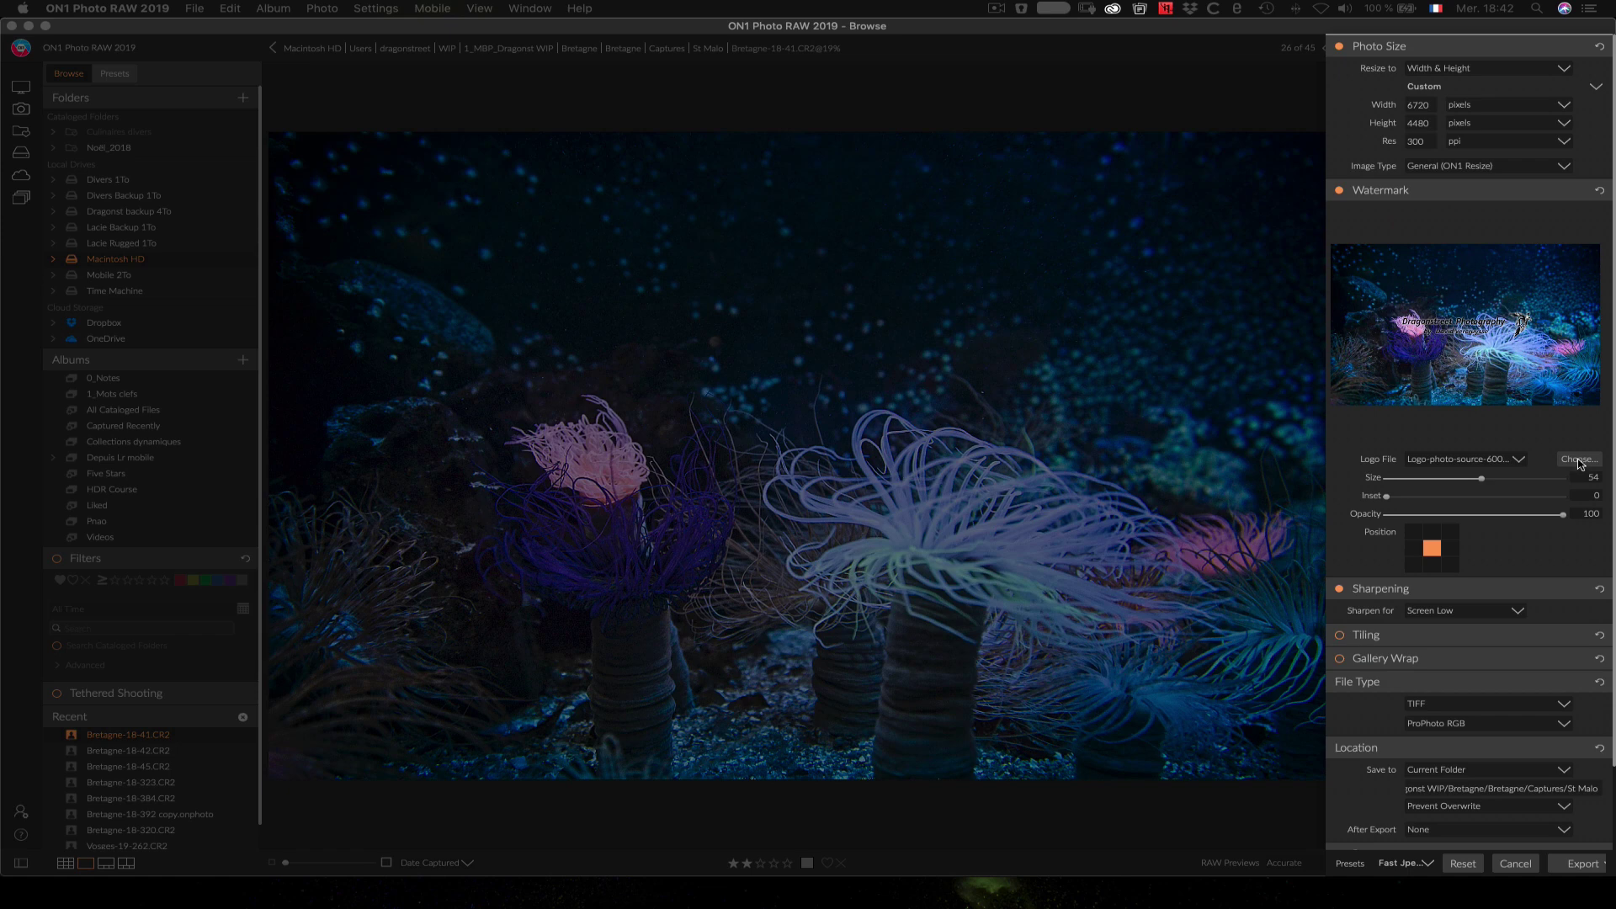
# Step: Browse for another watermark logo, preview the PNG files in the Filigranes folder, and cancel the file selection
pyautogui.click(1580, 461)
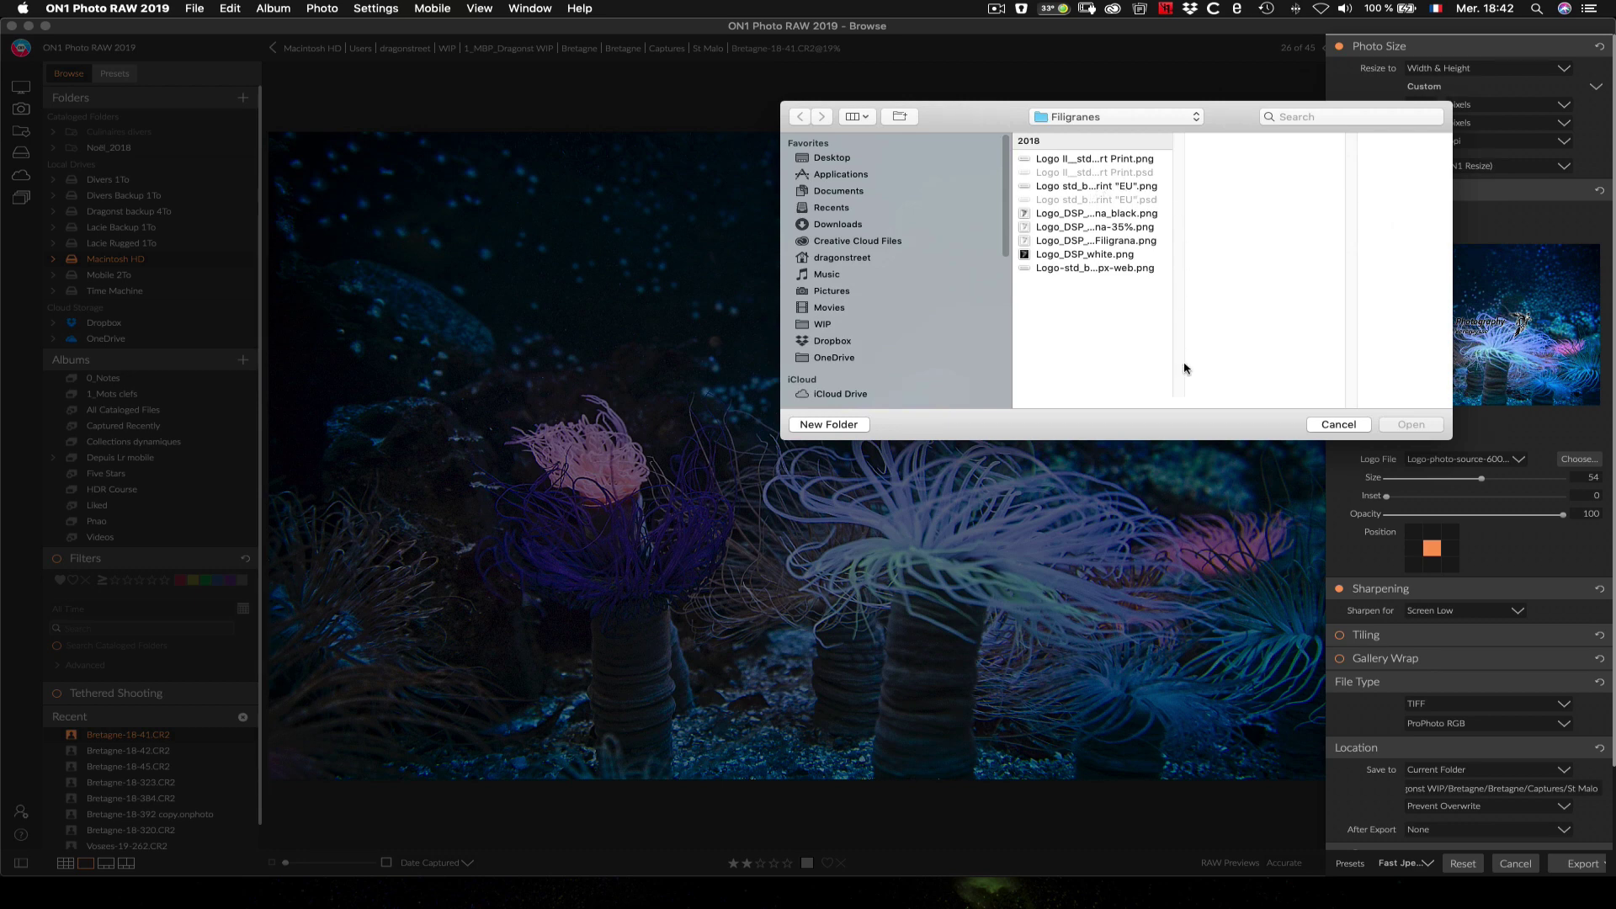
pyautogui.moveTo(1181, 398); pyautogui.dragTo(1235, 402)
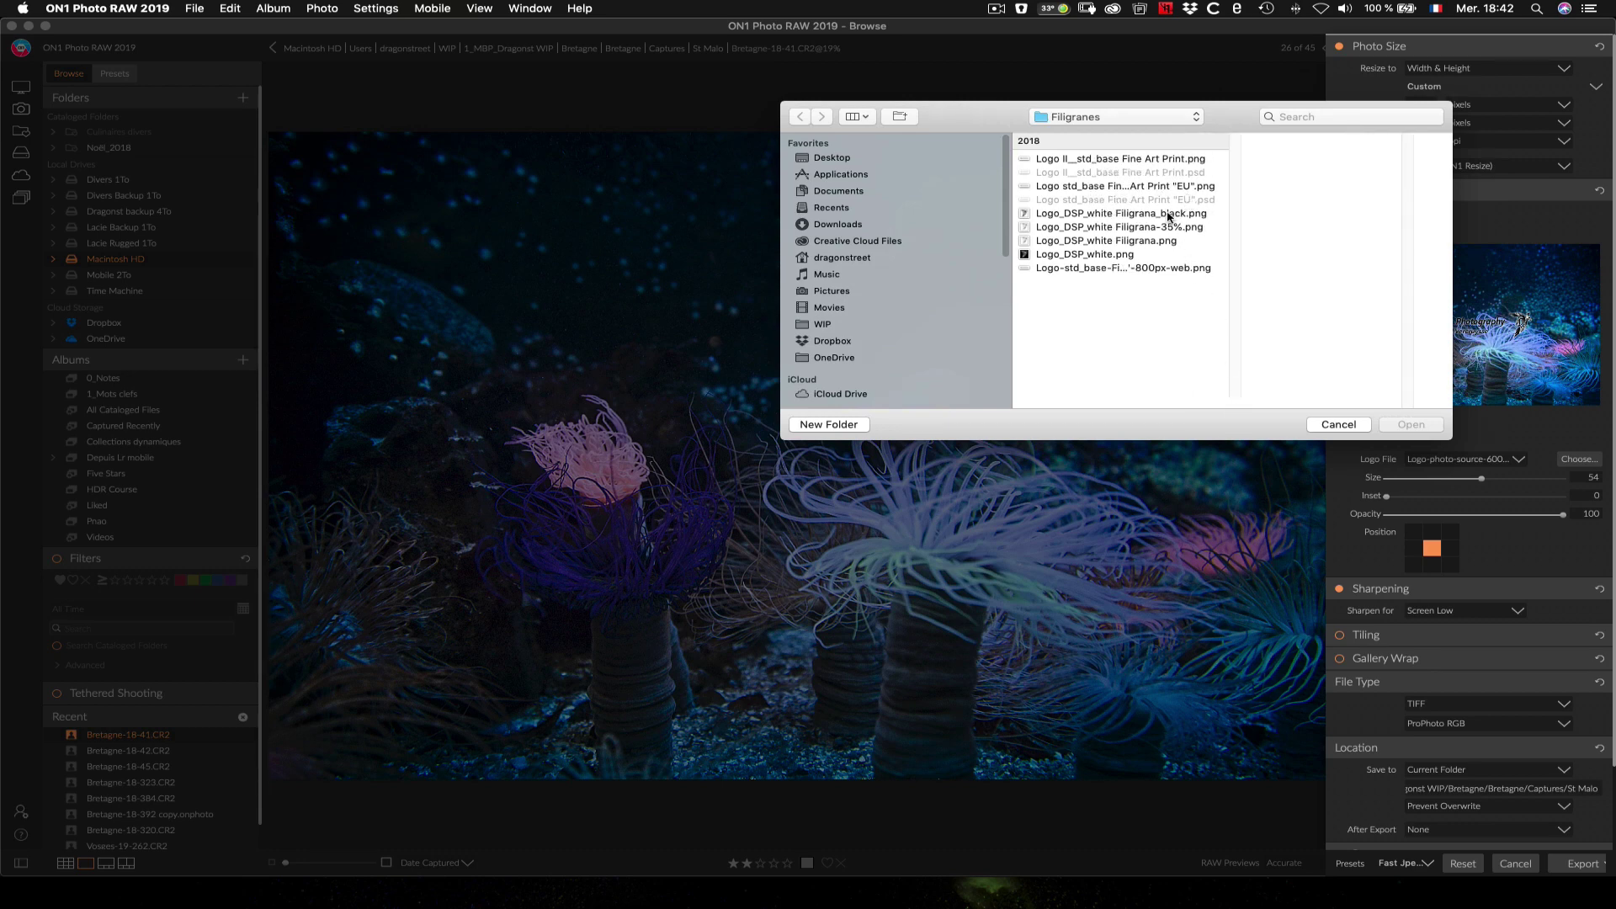
pyautogui.click(1165, 187)
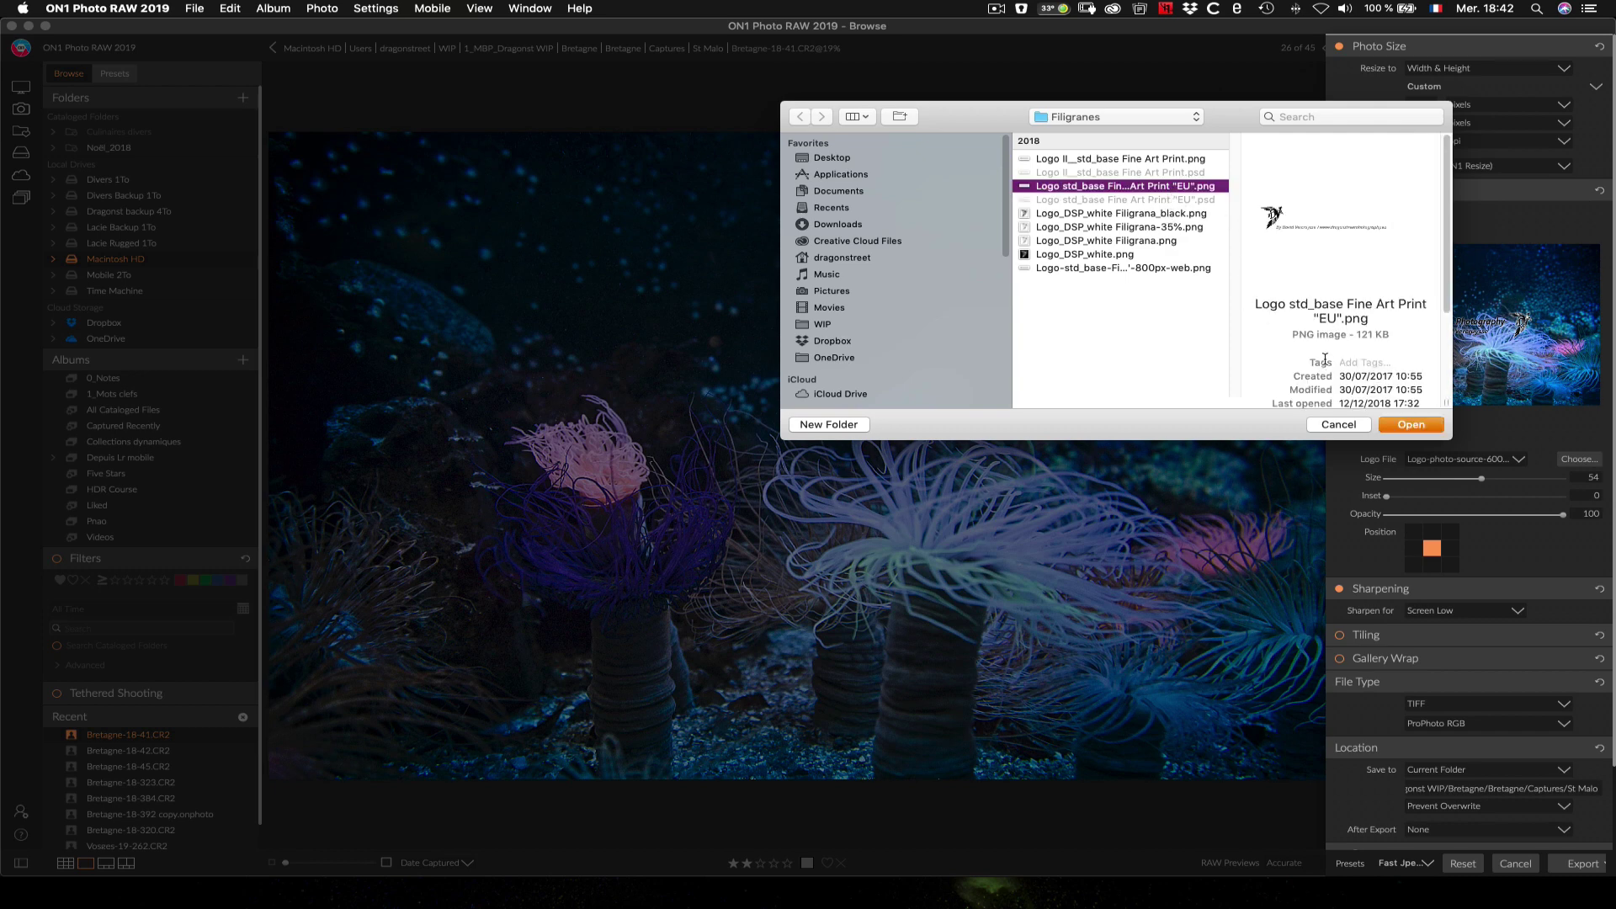
pyautogui.click(1141, 162)
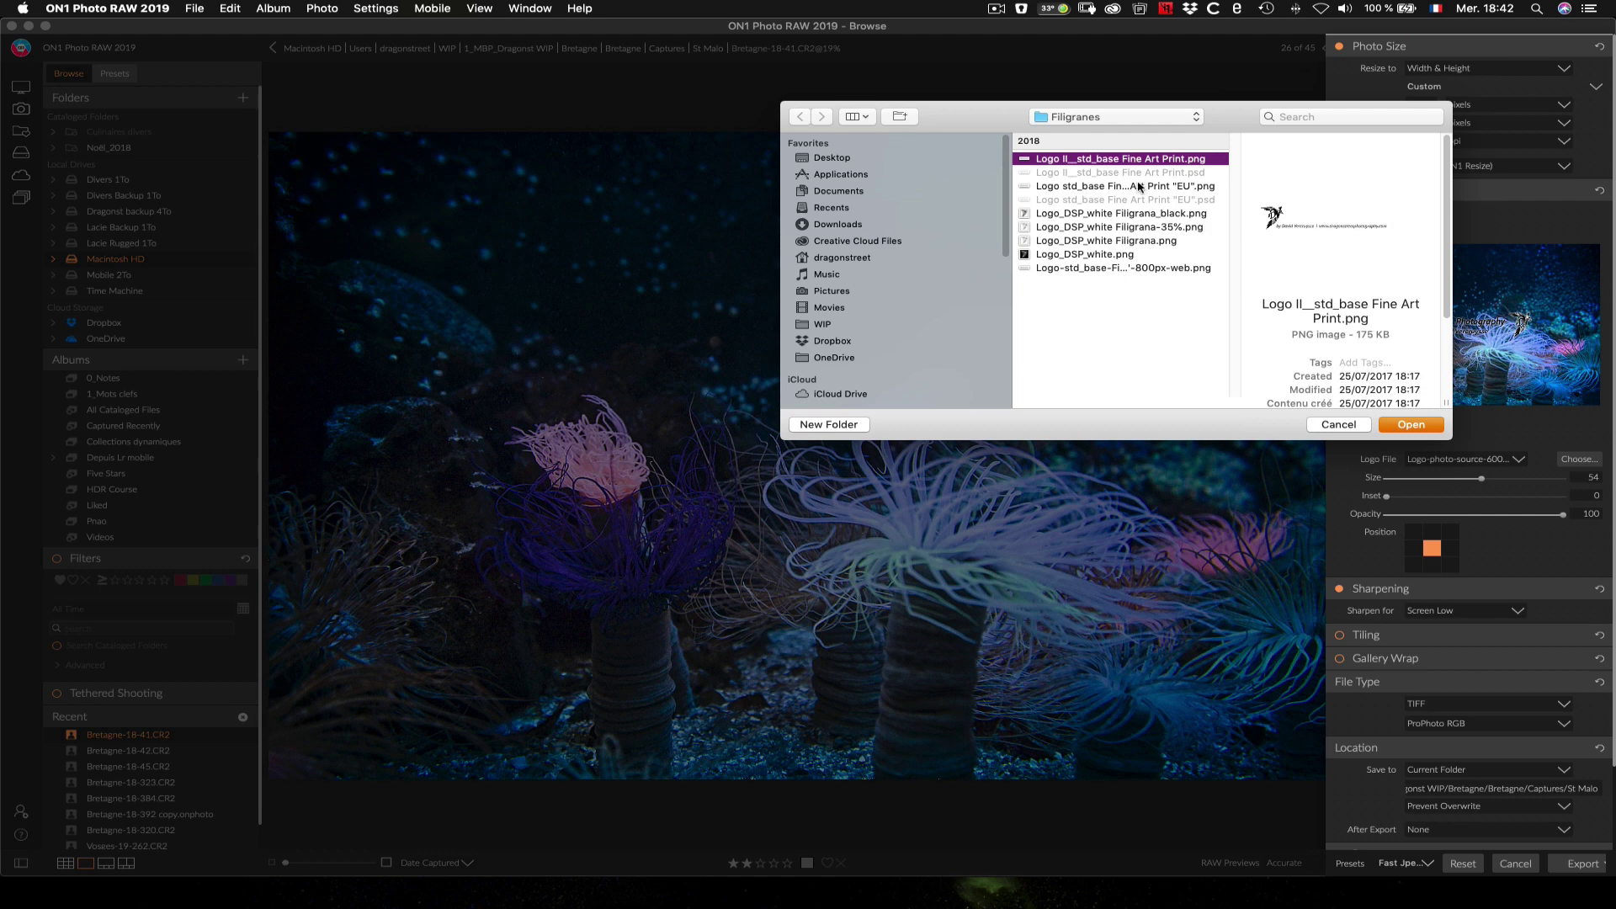
pyautogui.click(1138, 187)
pyautogui.click(1138, 215)
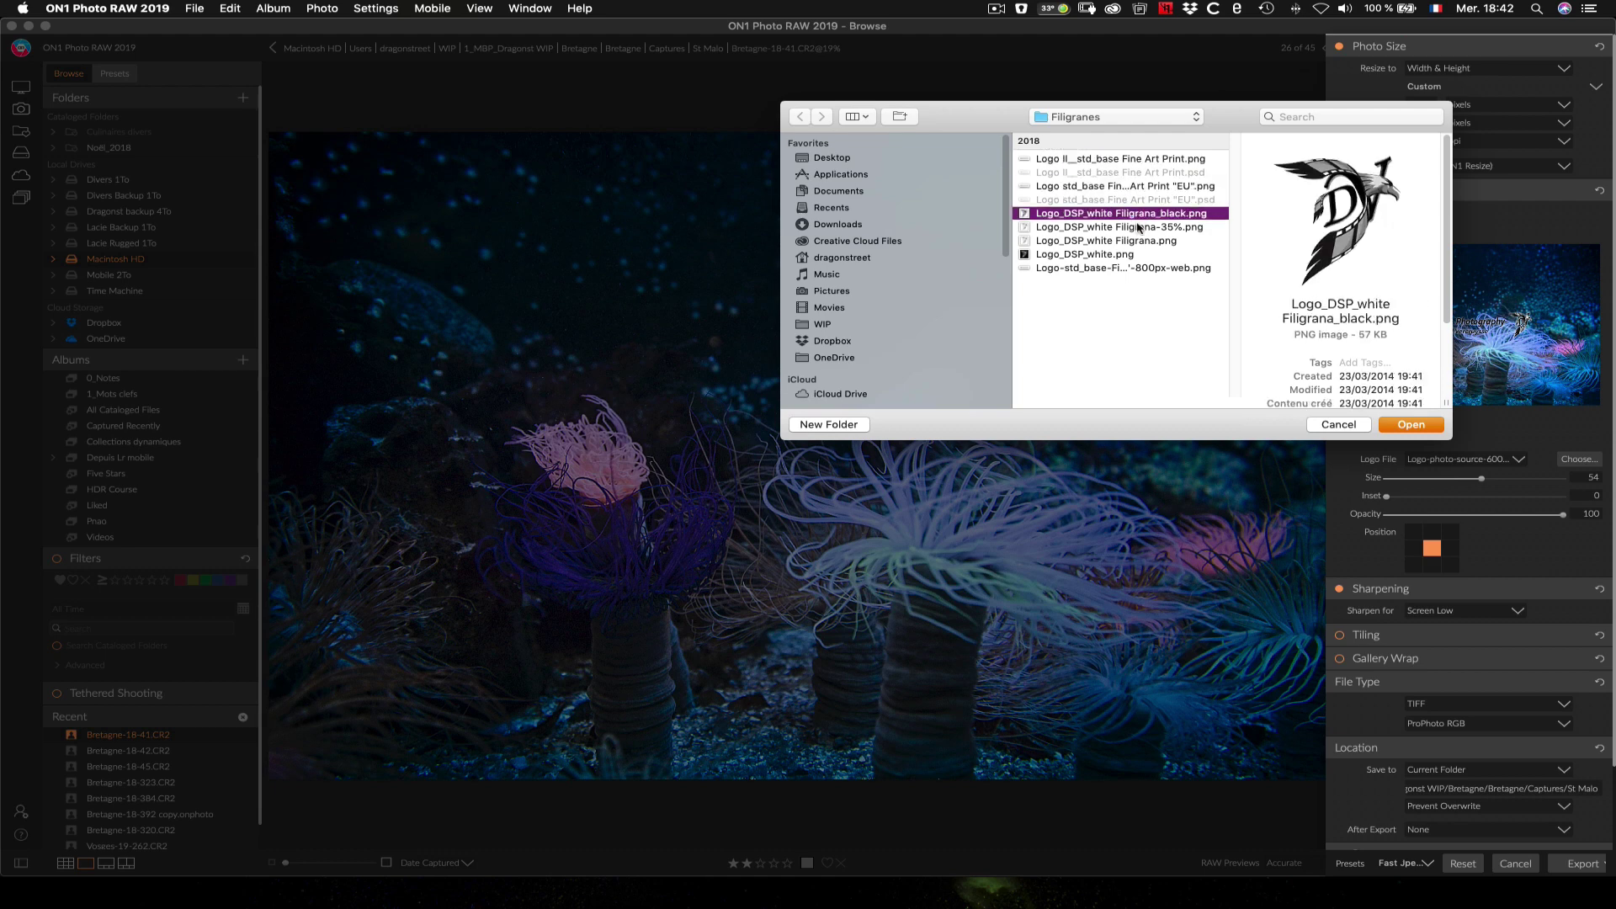
pyautogui.click(1138, 228)
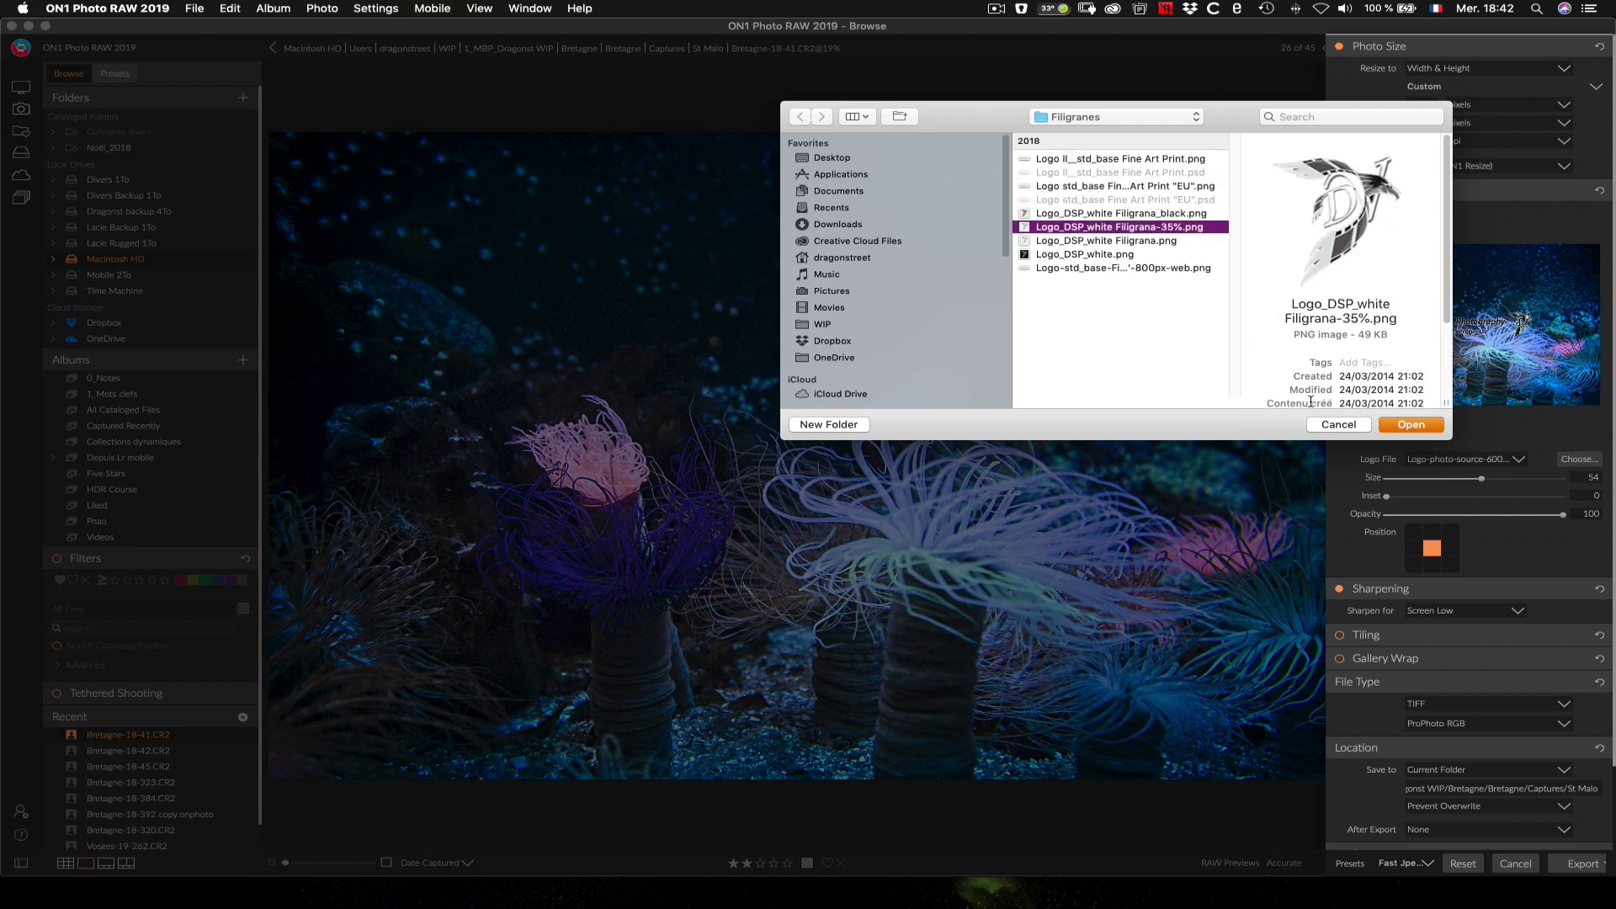
pyautogui.click(1339, 431)
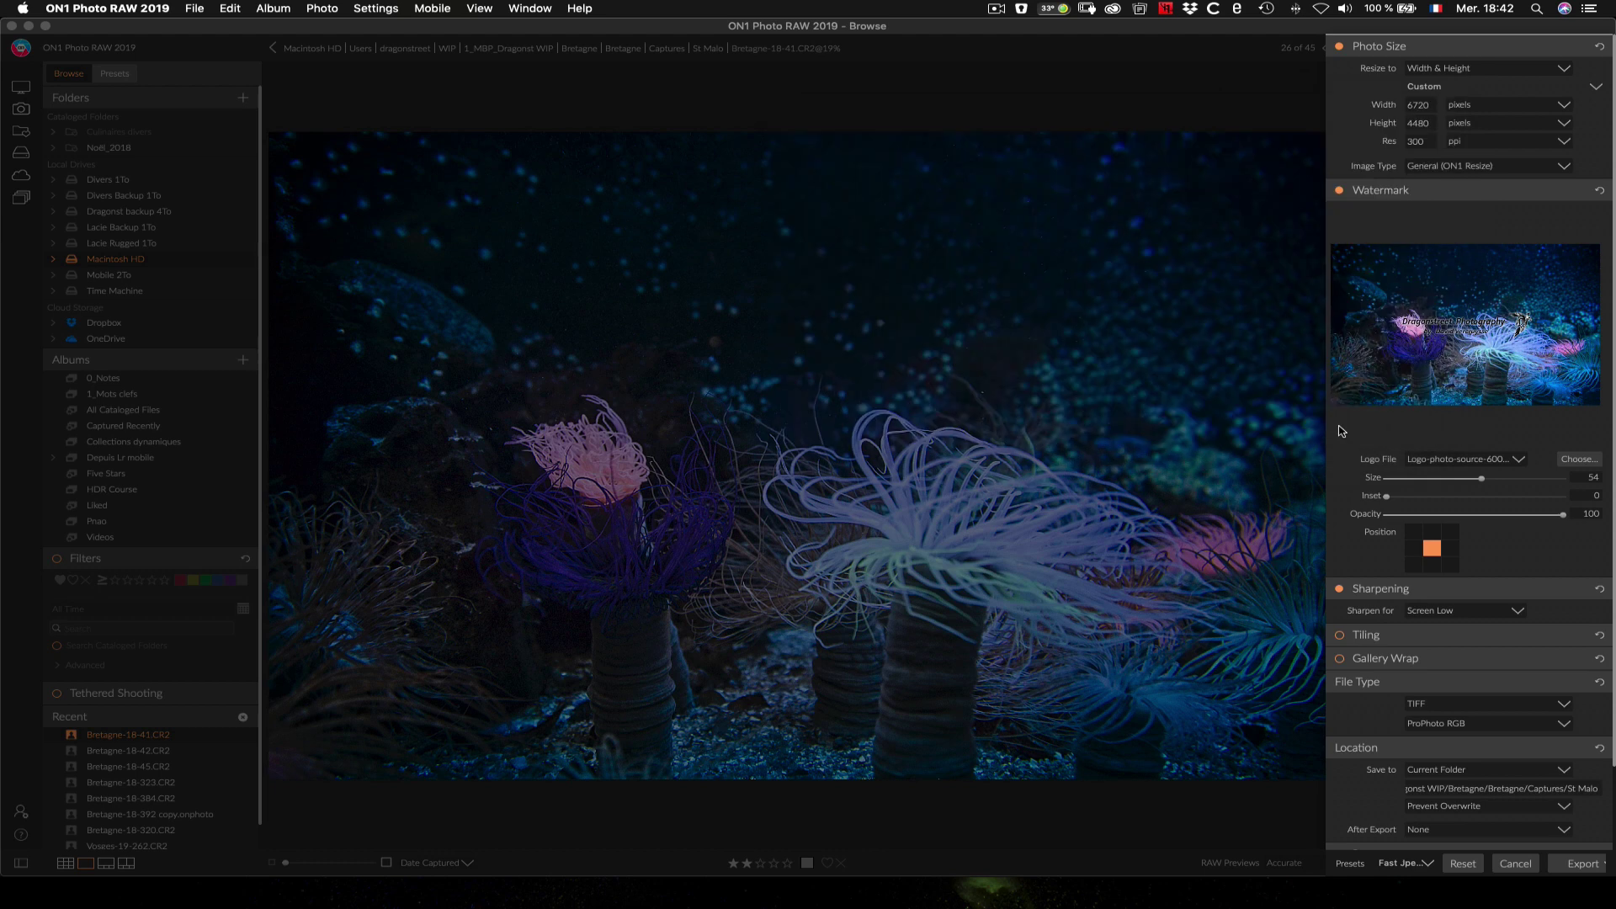
# Step: Set the watermark logo to Logo std_base Fine Art Print "EU" and place it in the photo's bottom-left corner after trying other positions
pyautogui.click(1520, 460)
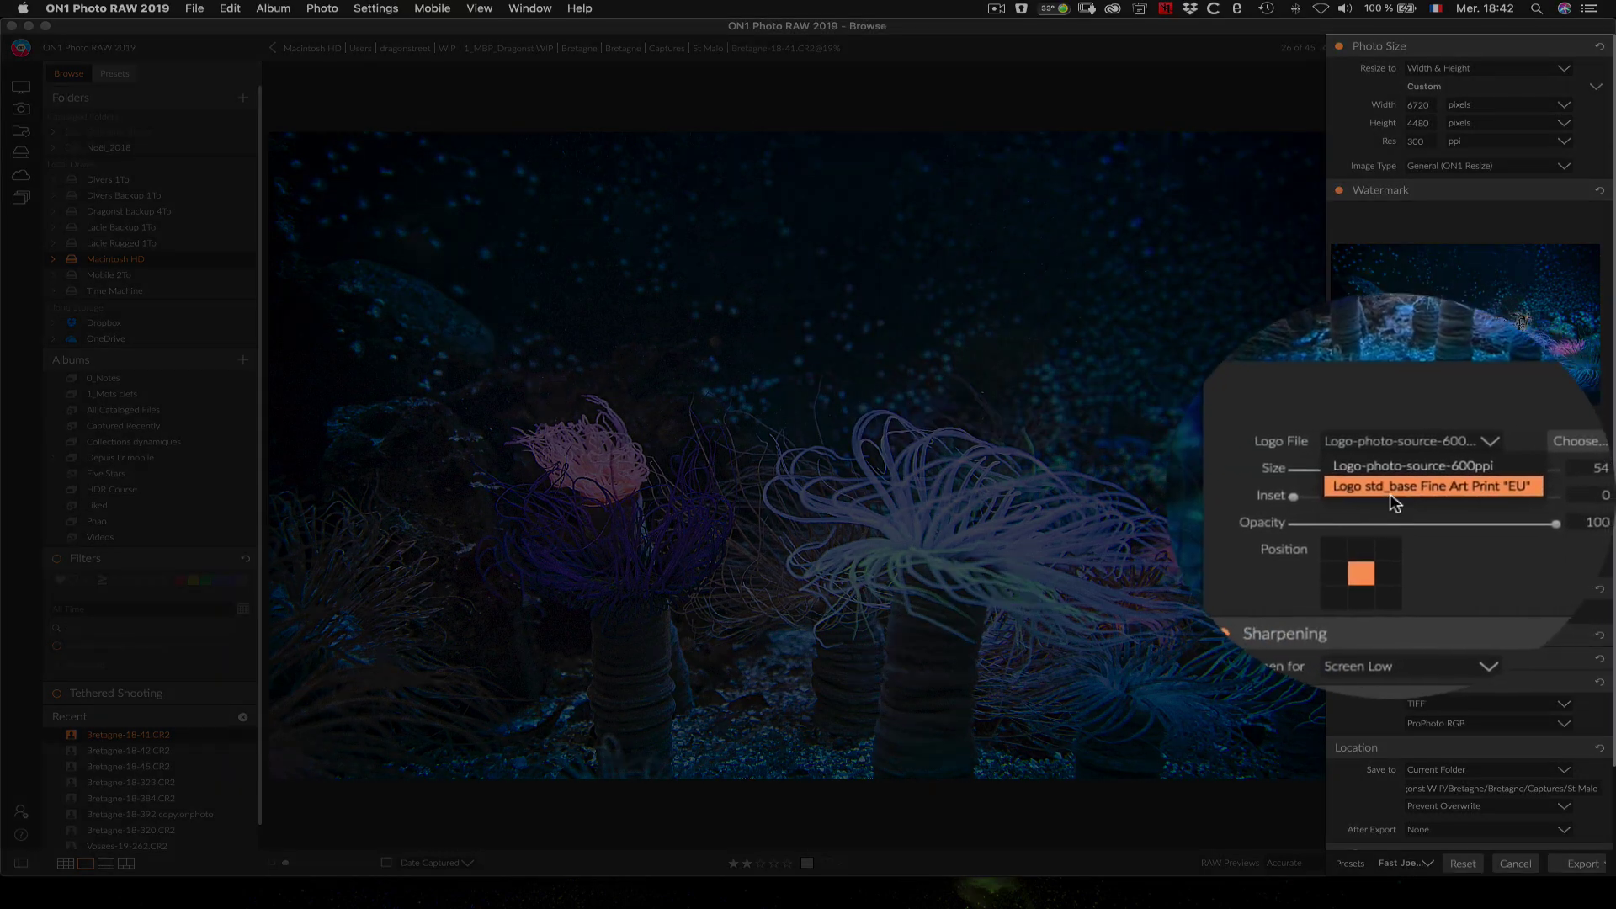
pyautogui.click(1442, 488)
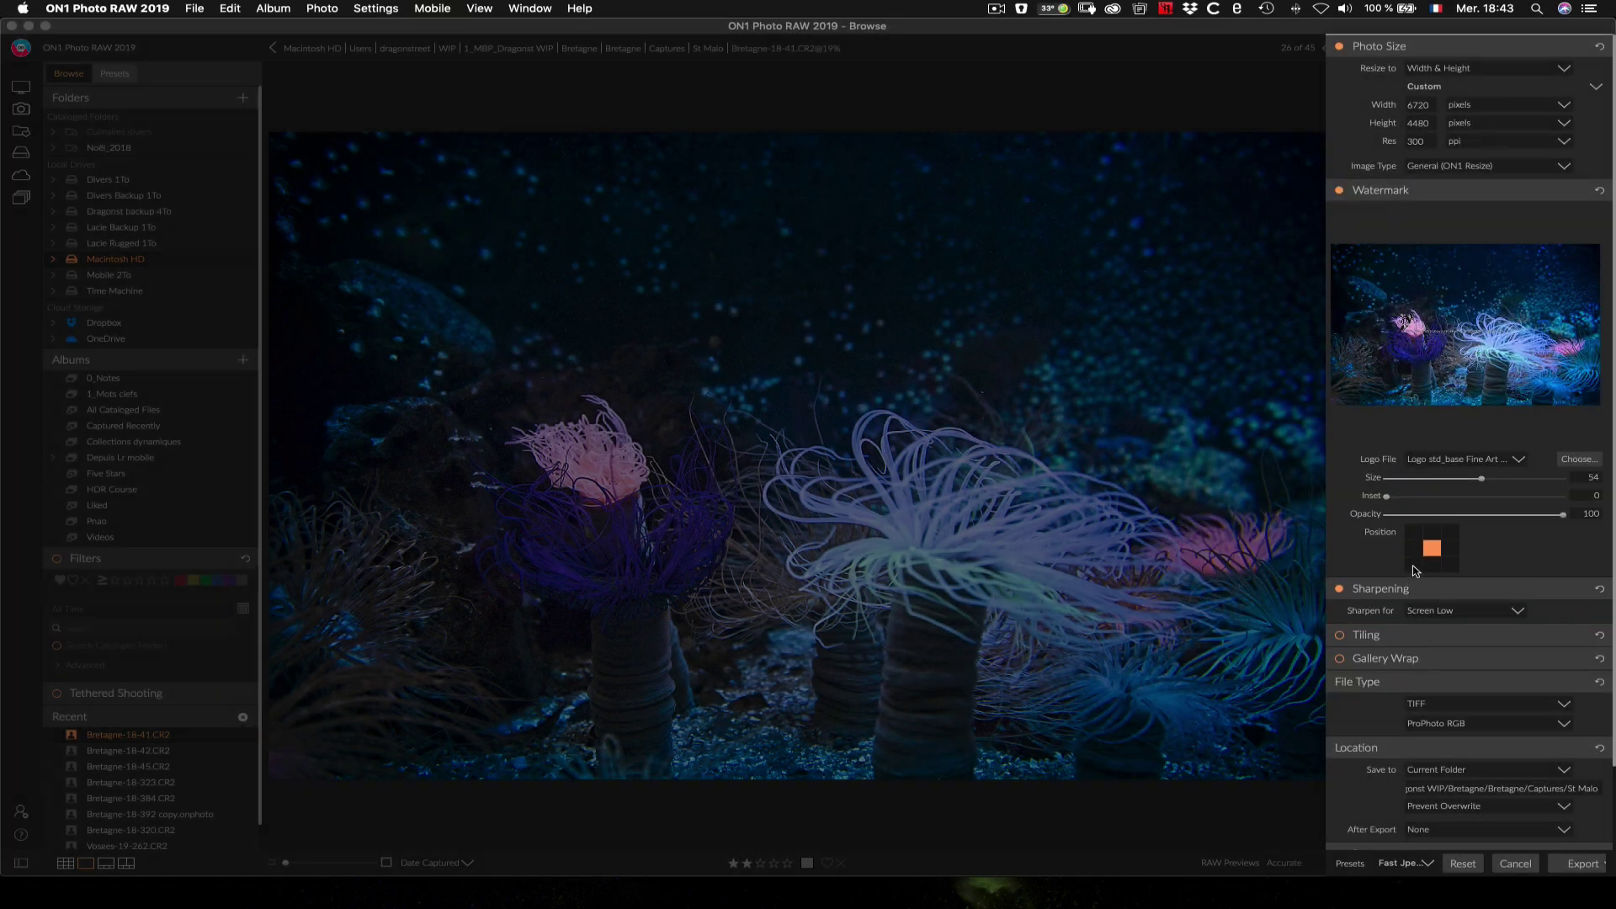
pyautogui.click(1413, 566)
pyautogui.click(1414, 532)
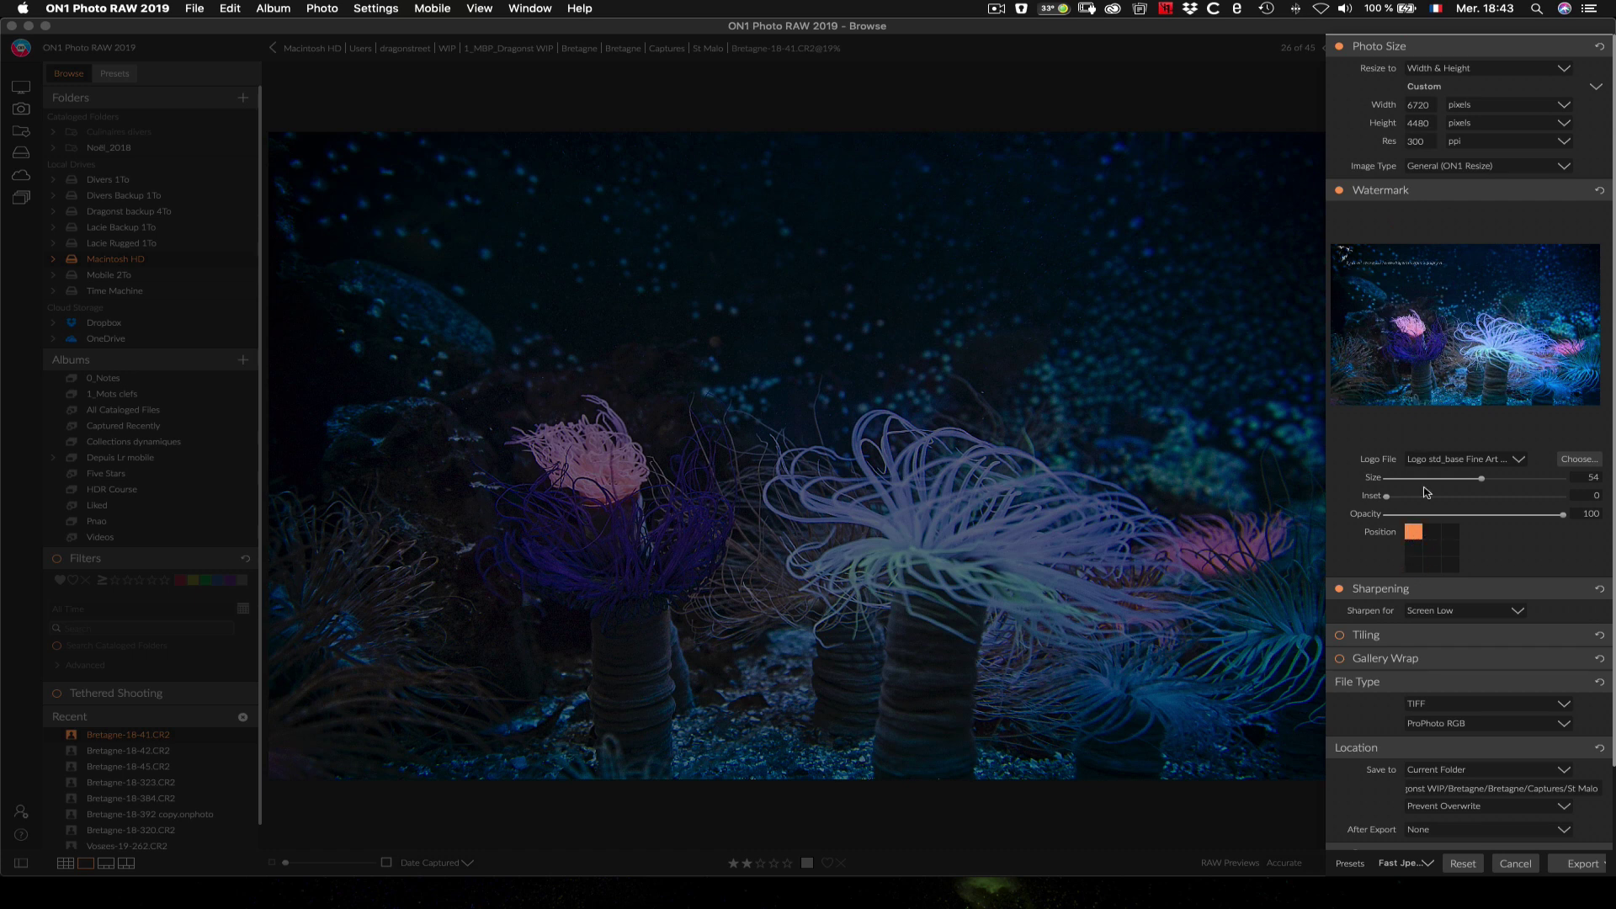
pyautogui.click(1432, 553)
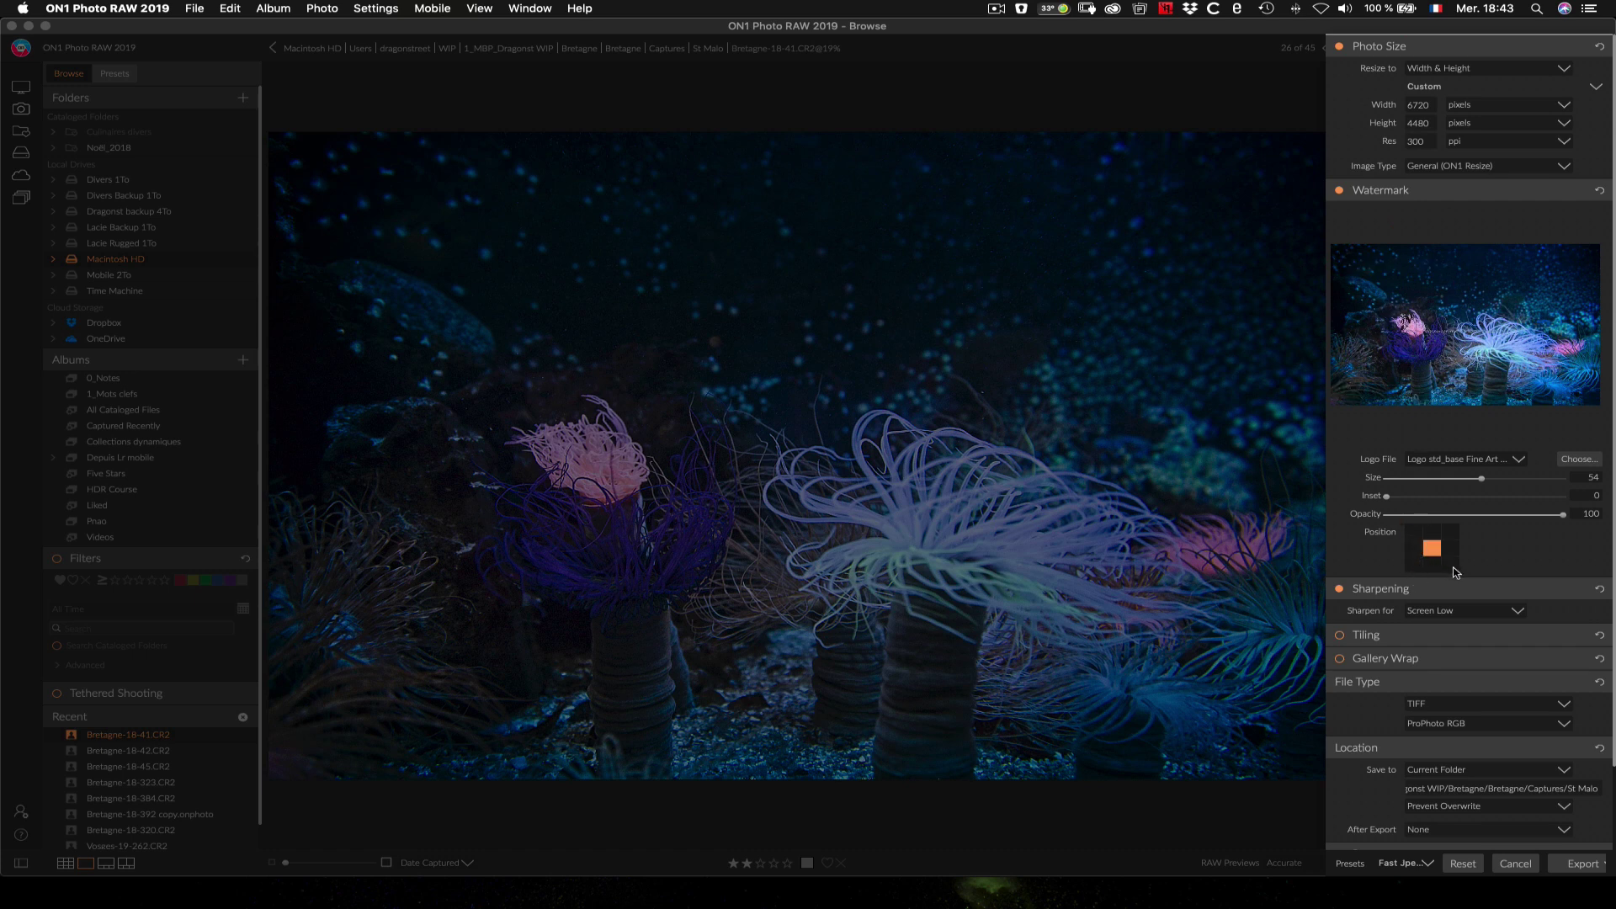
pyautogui.click(1451, 567)
pyautogui.click(1413, 568)
# Step: Set the watermark's size to 55, its inset to 2 and its opacity to 66
pyautogui.moveTo(1482, 479)
pyautogui.mouseDown()
pyautogui.moveTo(1520, 482)
pyautogui.moveTo(1457, 477)
pyautogui.moveTo(1475, 477)
pyautogui.mouseUp()
pyautogui.moveTo(1480, 482); pyautogui.dragTo(1484, 480)
pyautogui.moveTo(1388, 499)
pyautogui.mouseDown()
pyautogui.moveTo(1448, 496)
pyautogui.moveTo(1390, 510)
pyautogui.mouseUp()
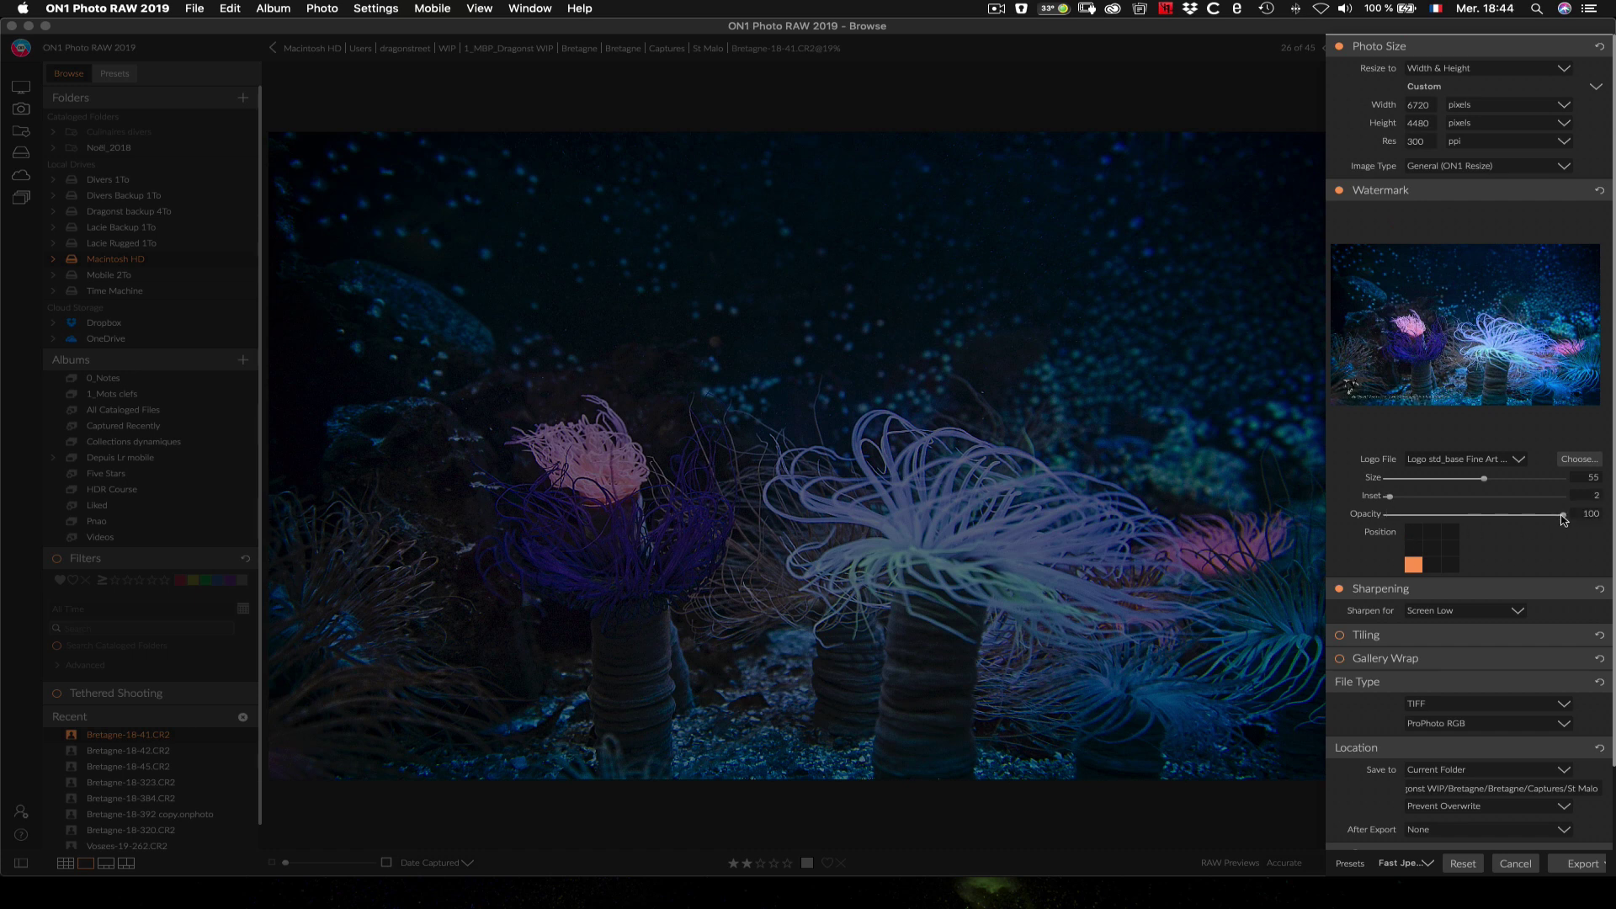
pyautogui.moveTo(1563, 514); pyautogui.dragTo(1503, 511)
# Step: Collapse the sharpening and file type settings, and set the export location to the Desktop folder
pyautogui.click(1361, 591)
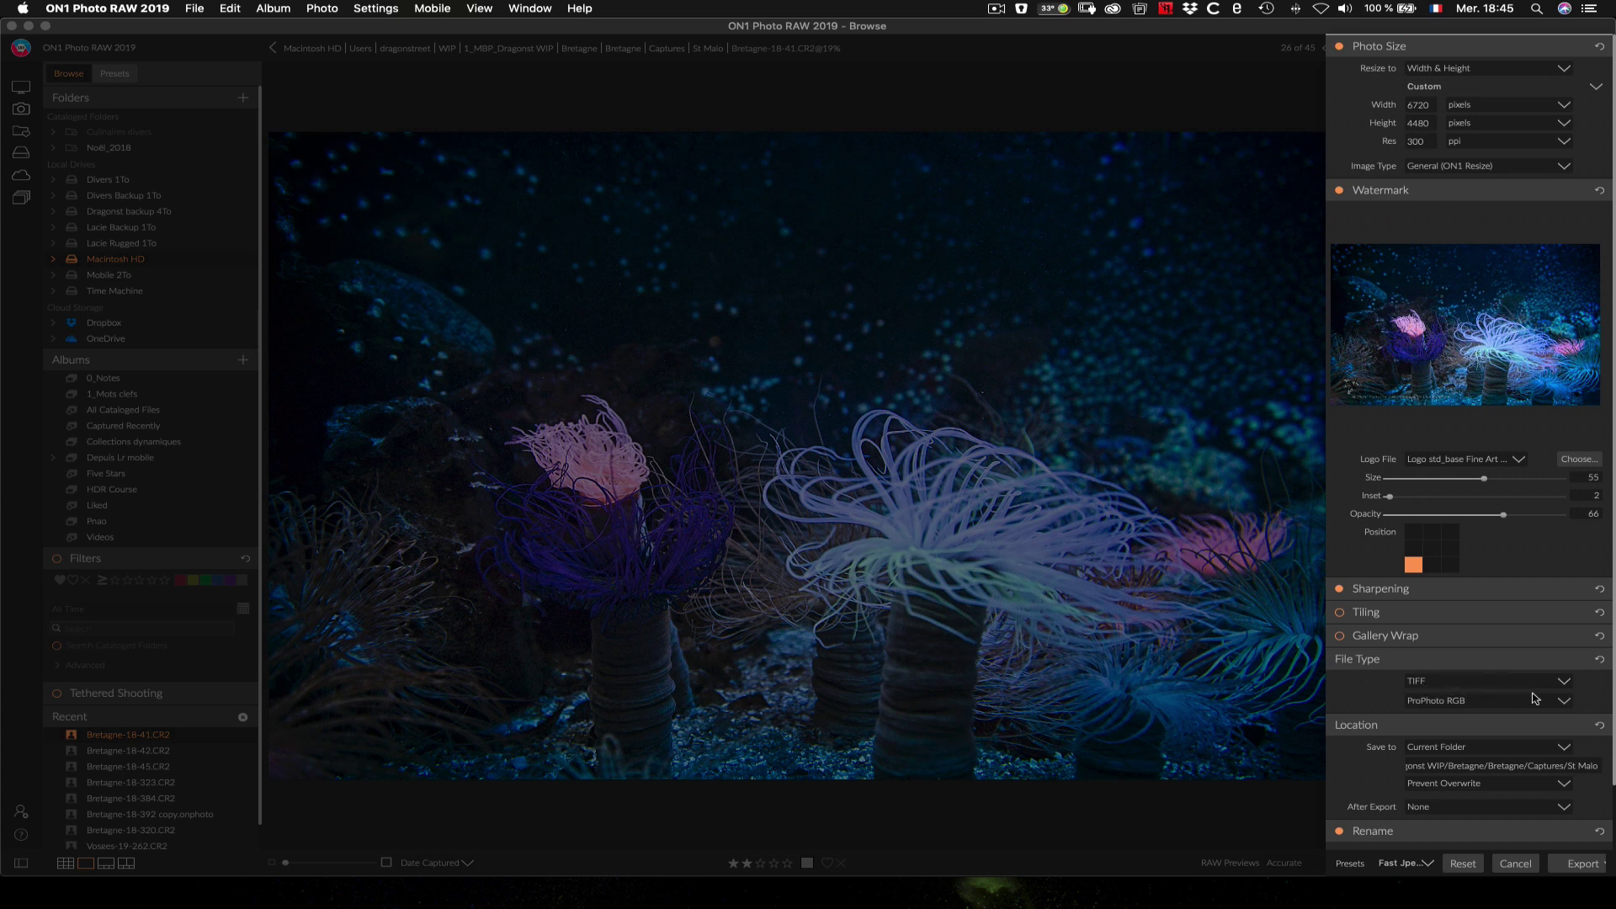
pyautogui.click(1387, 658)
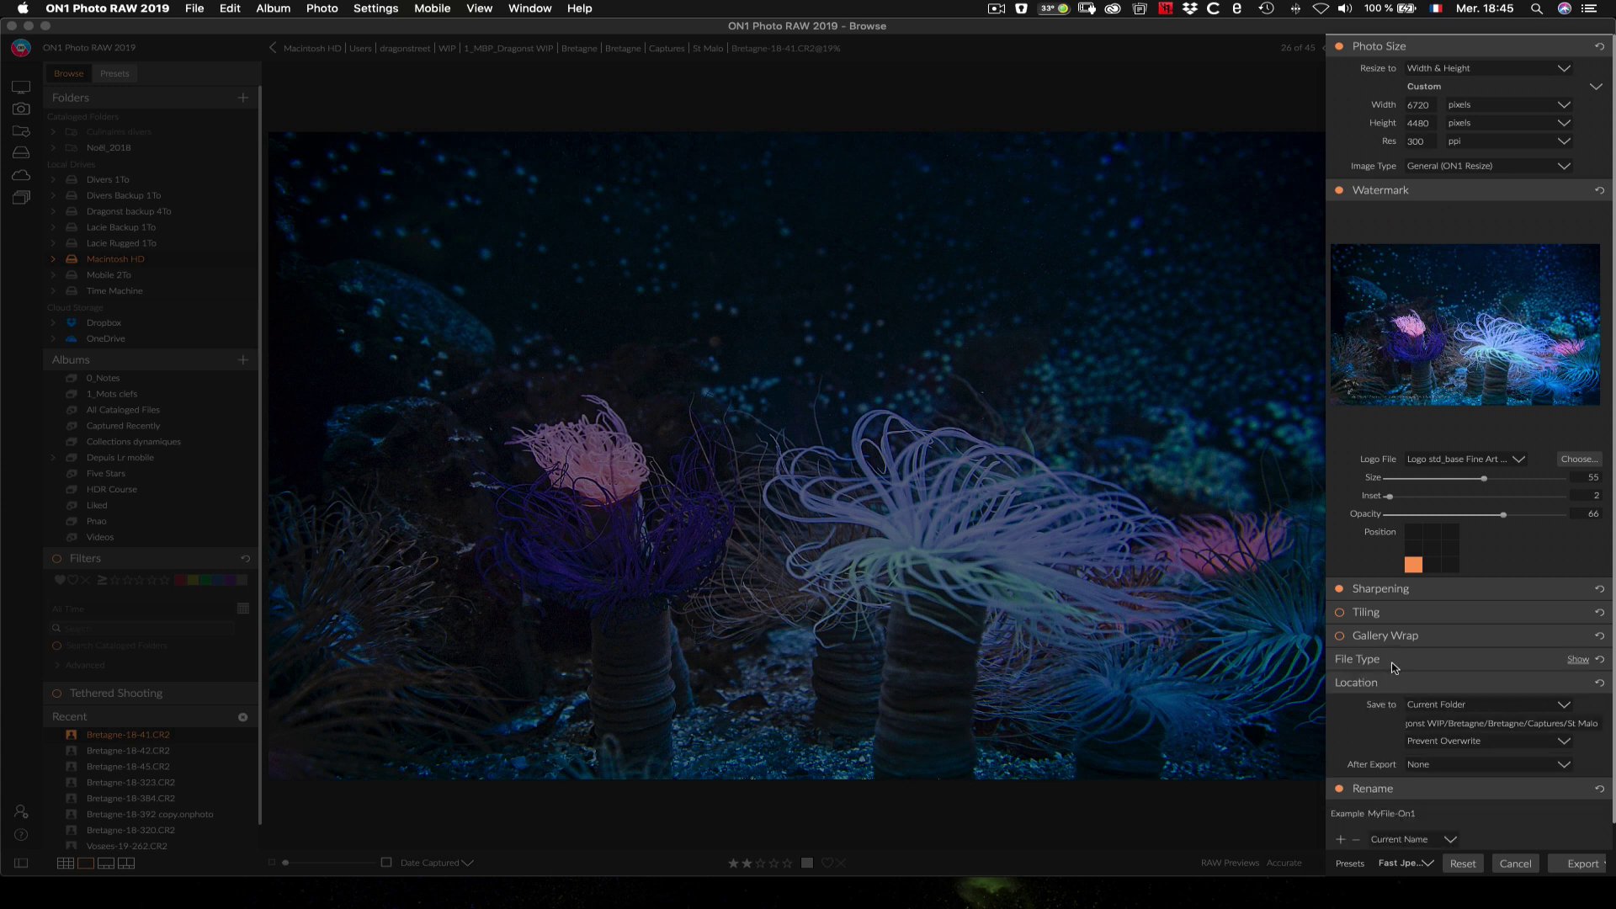
pyautogui.click(1518, 707)
pyautogui.click(1456, 722)
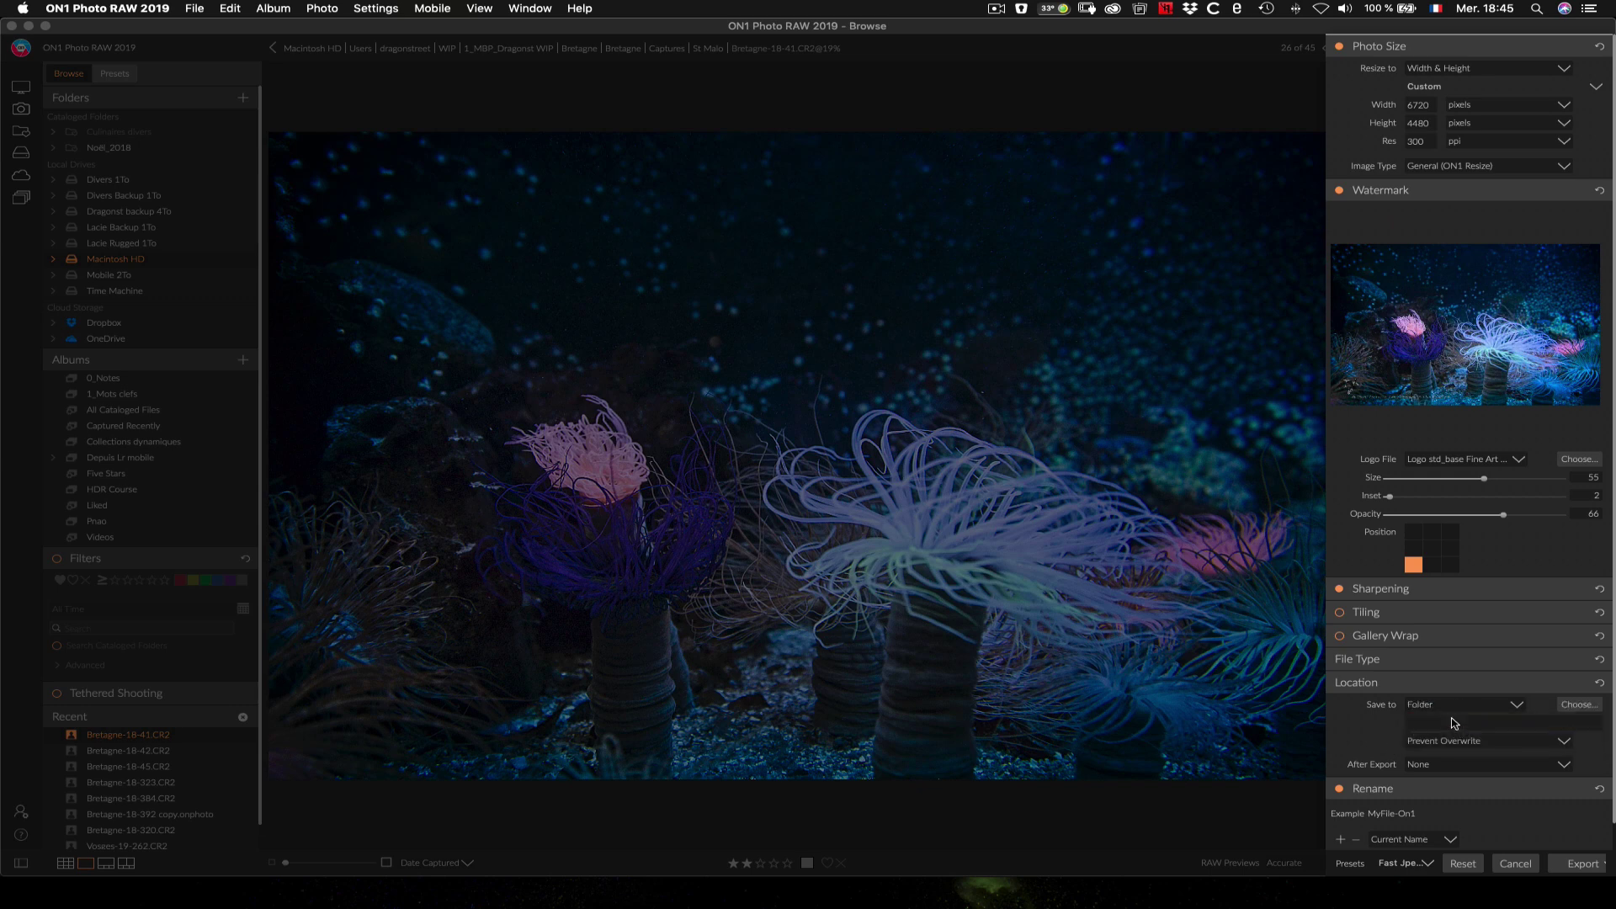
pyautogui.click(1574, 706)
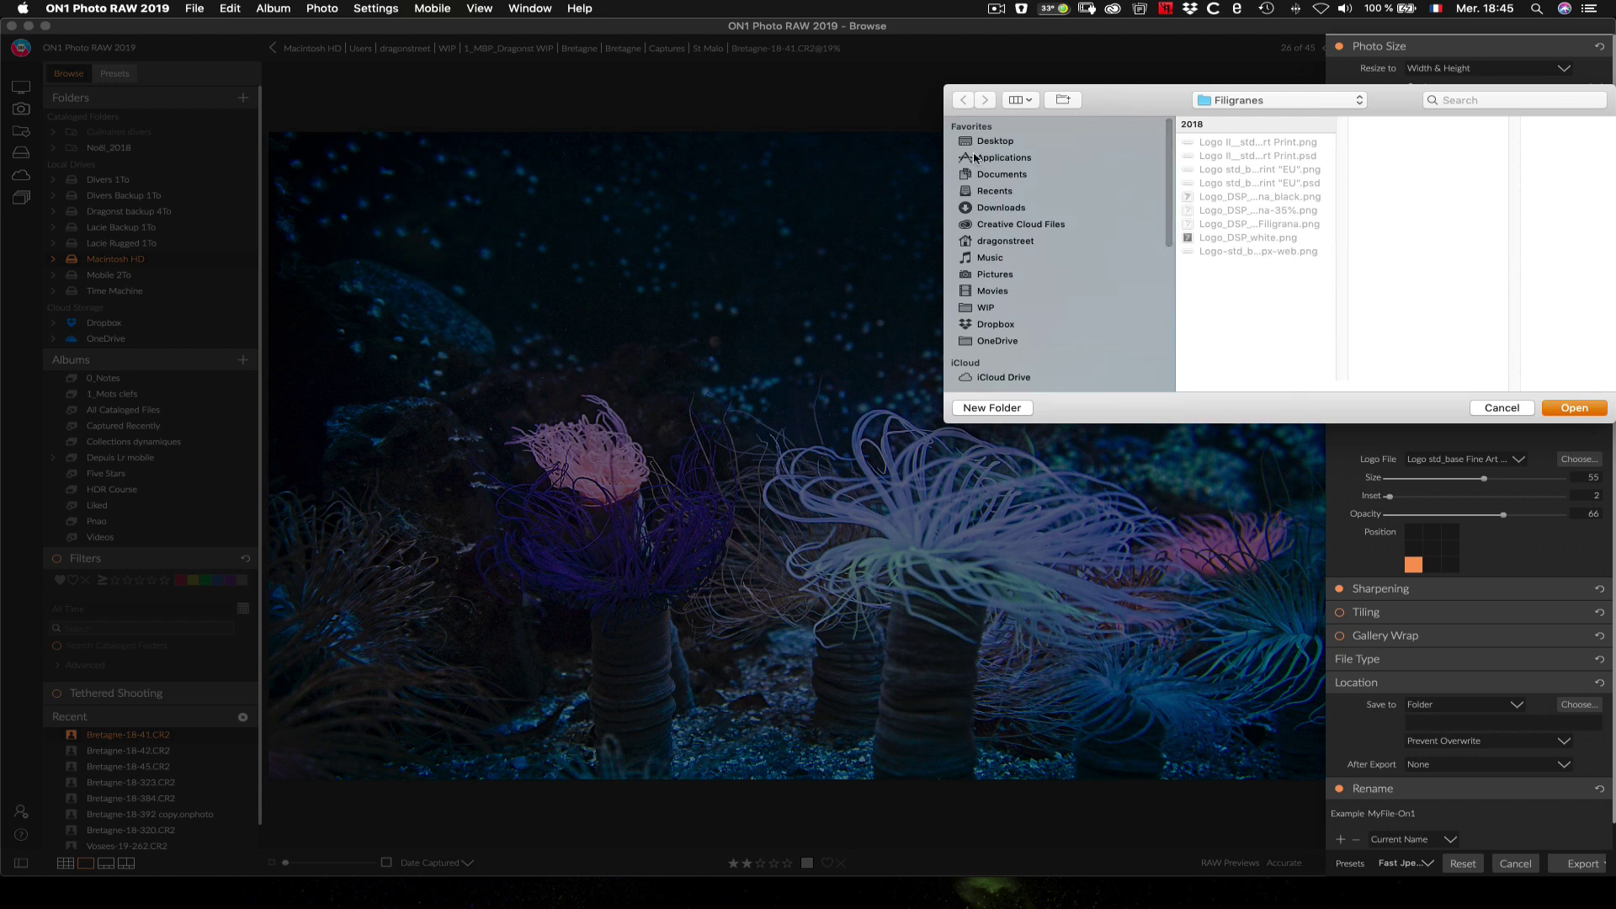
pyautogui.click(986, 141)
pyautogui.click(1574, 407)
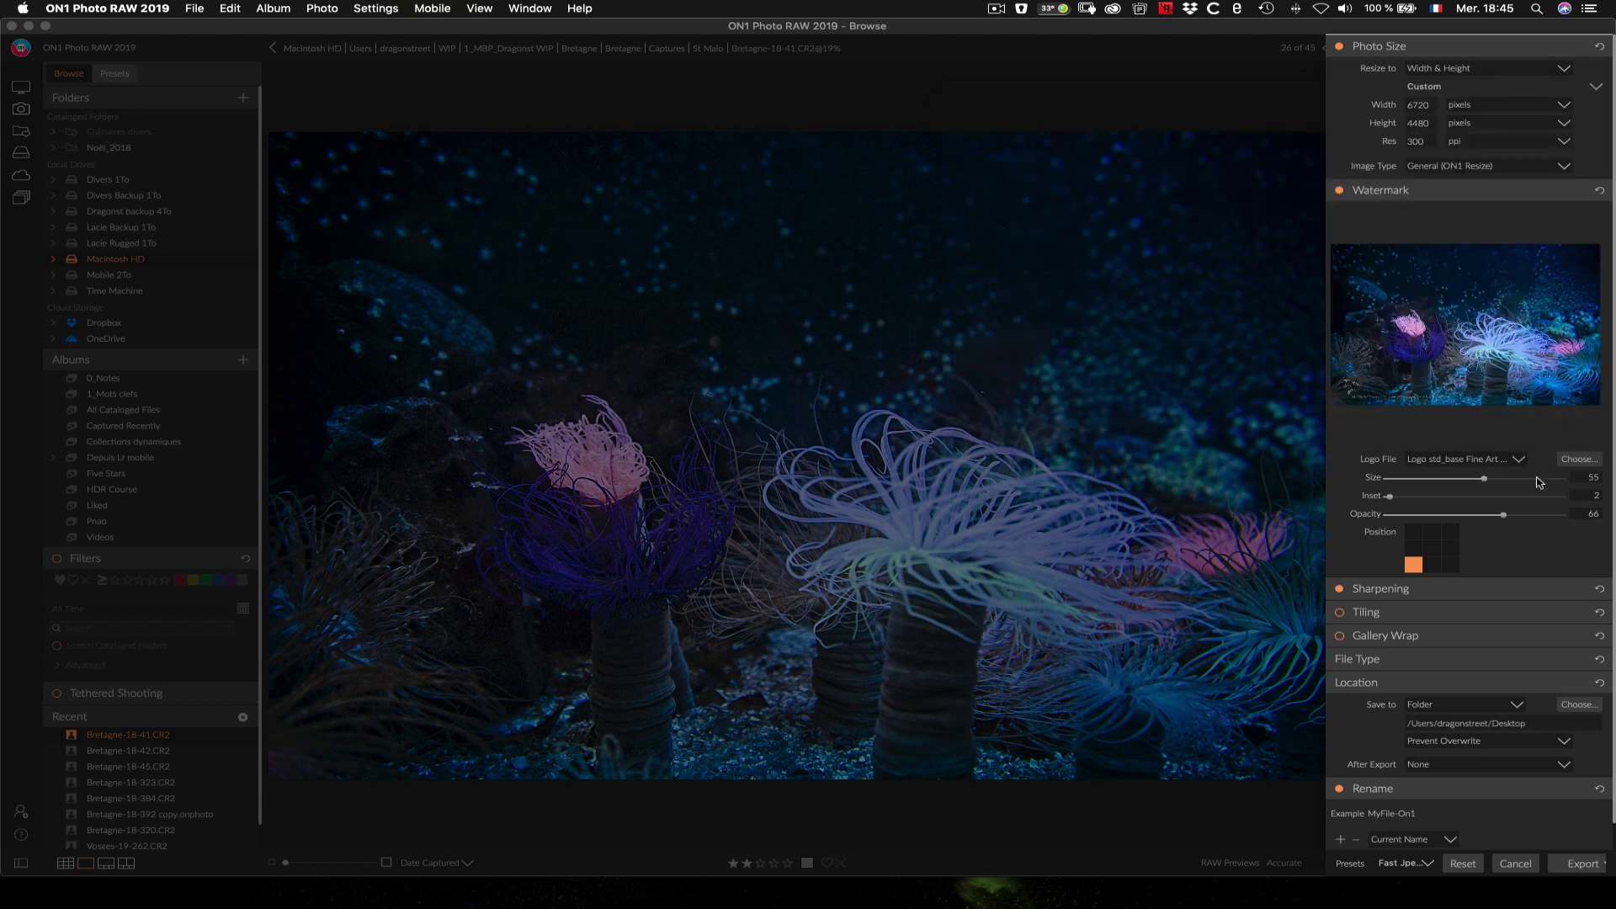
# Step: Turn off renaming for the export, collapse the location and rename settings, and export the watermarked photo
pyautogui.click(1385, 687)
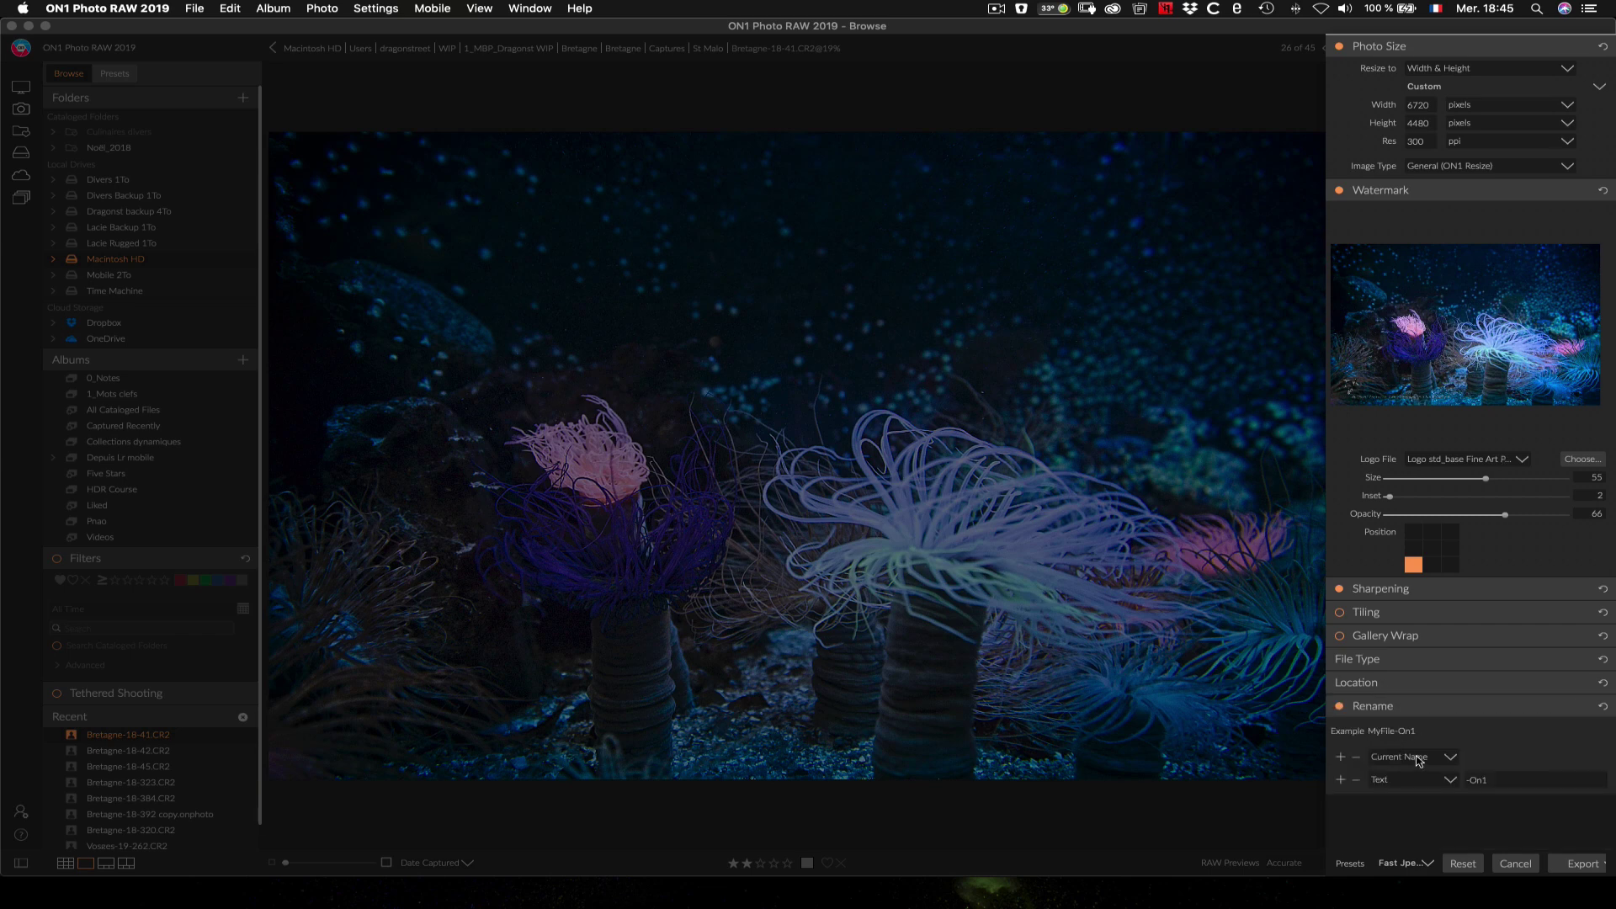
pyautogui.click(1342, 713)
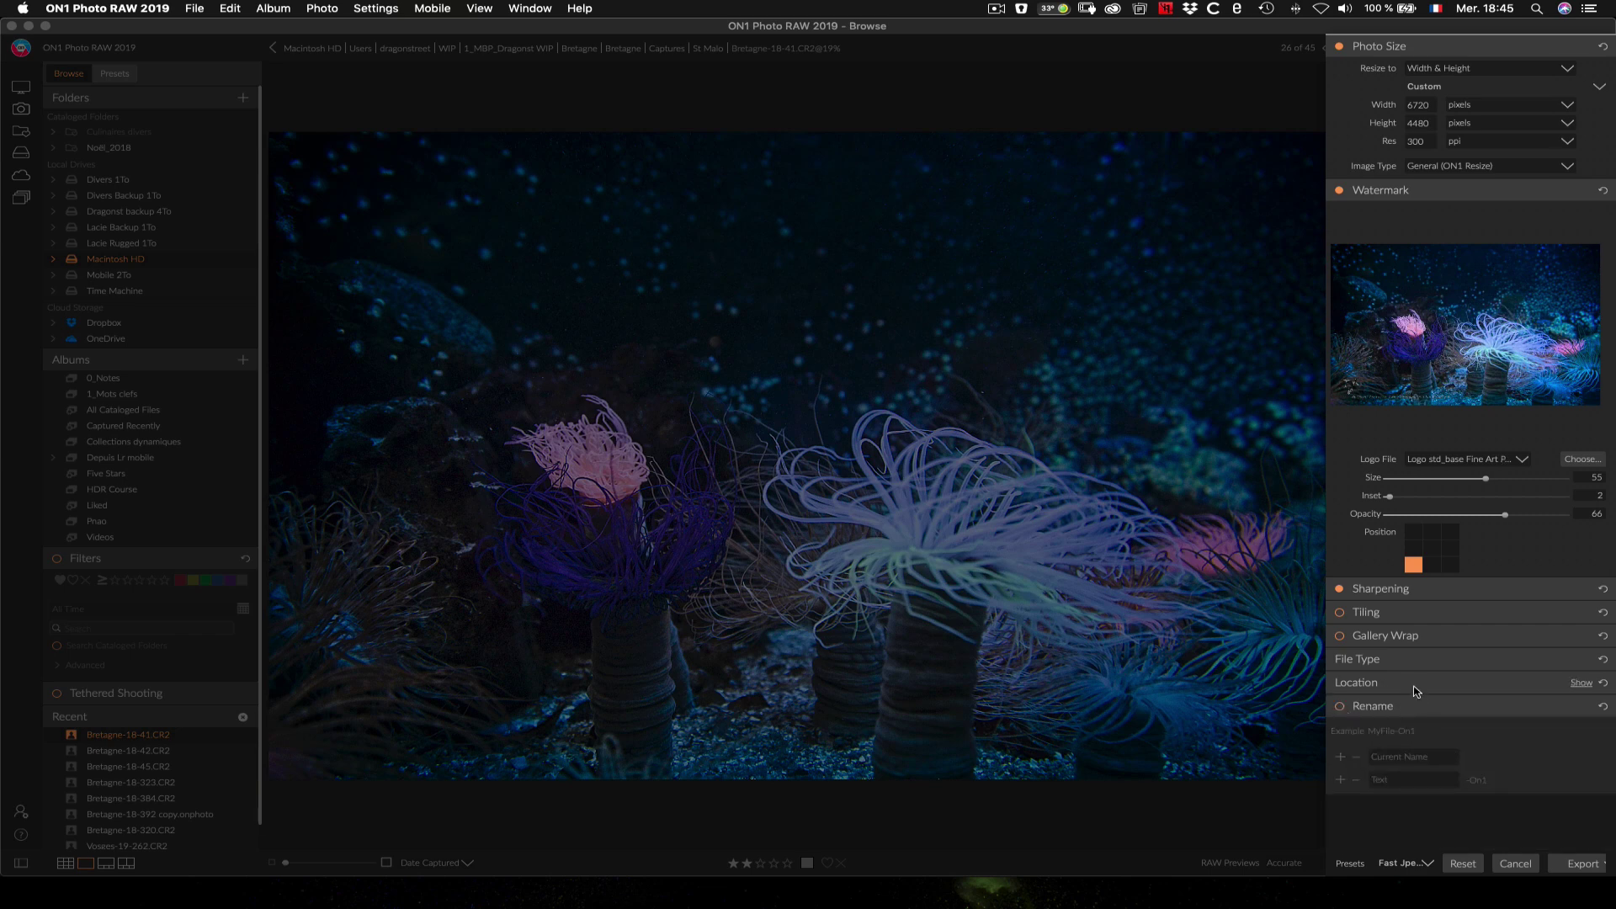
pyautogui.click(1432, 710)
pyautogui.click(1574, 864)
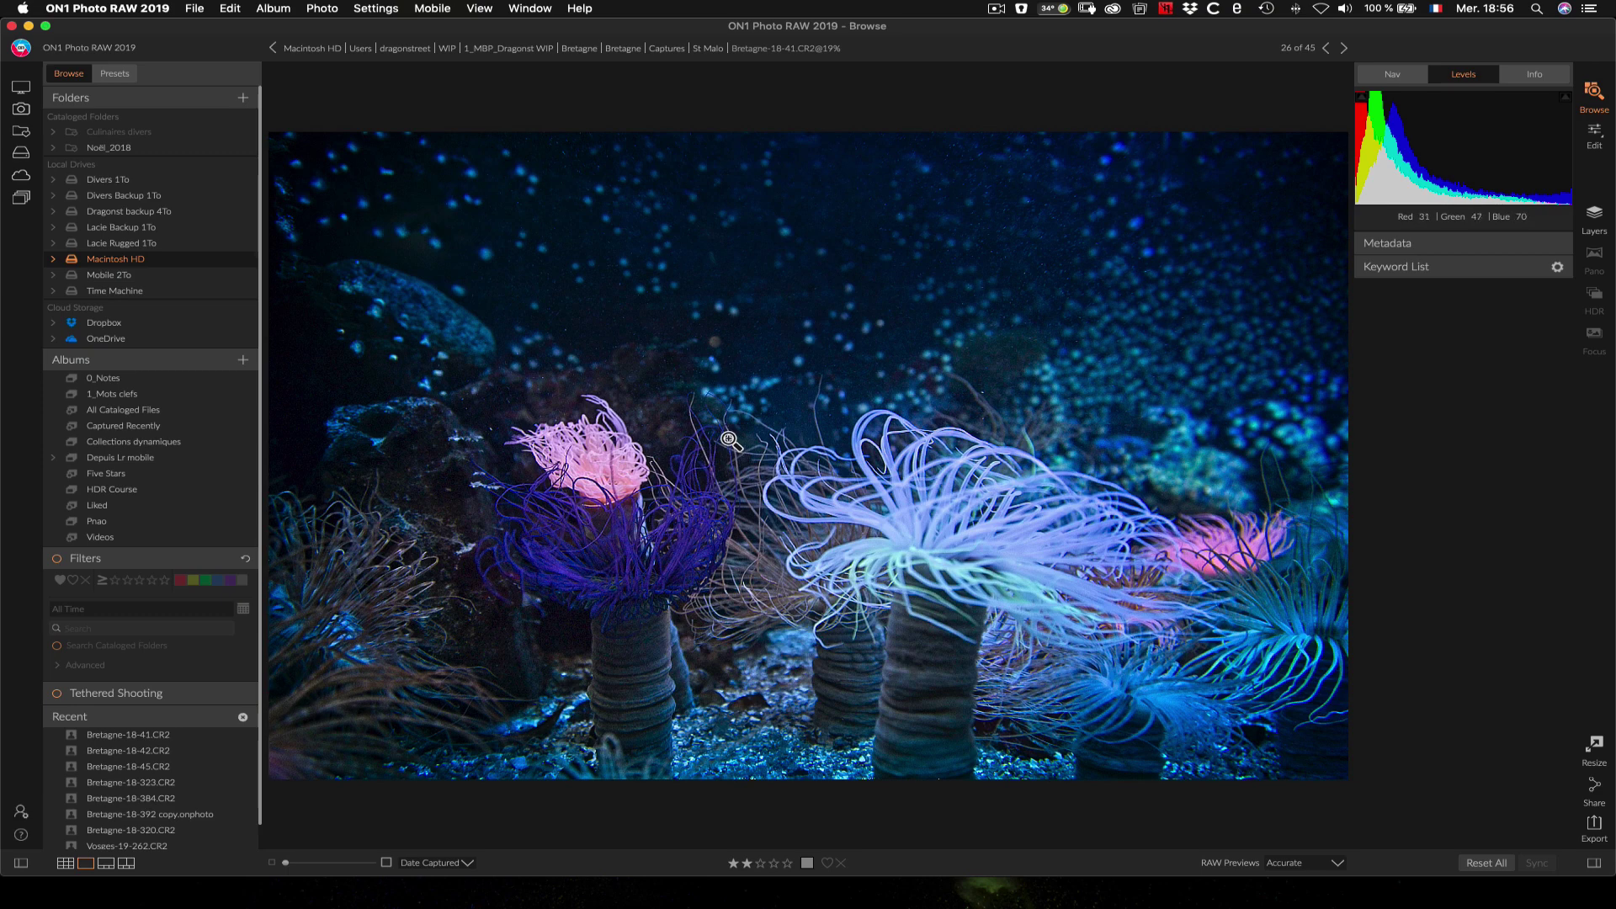
# Step: Switch to the desktop and preview the exported Bretagne-18-41.tif in Quick Look to check its watermark
pyautogui.hotkey('ctrl', 'Right')
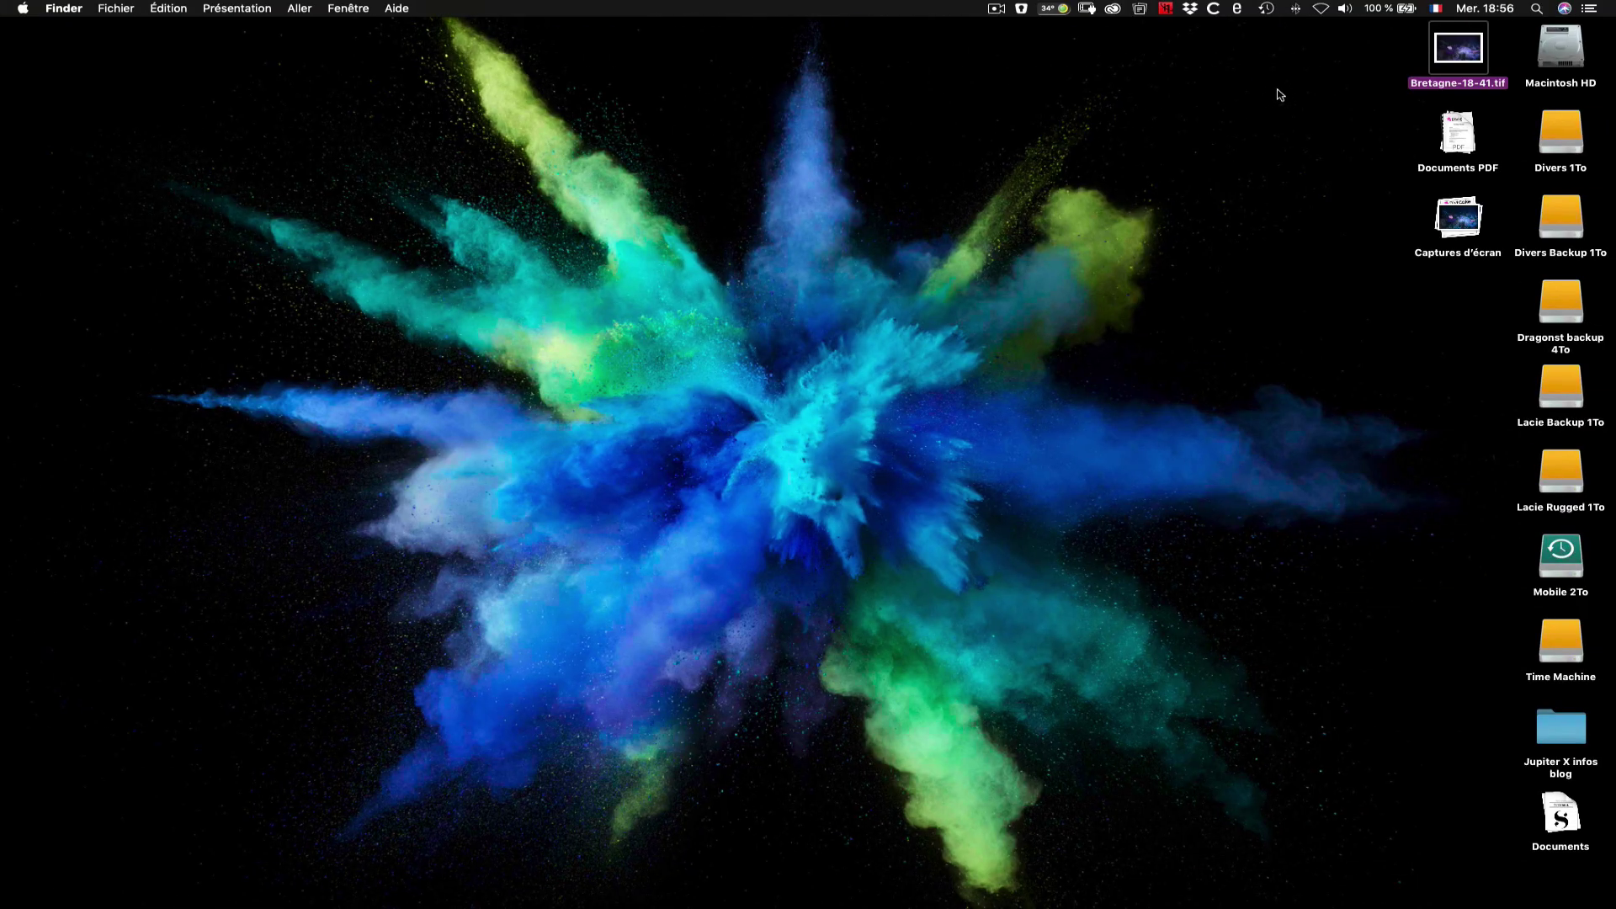
pyautogui.moveTo(1456, 58); pyautogui.dragTo(663, 409)
pyautogui.press('space')
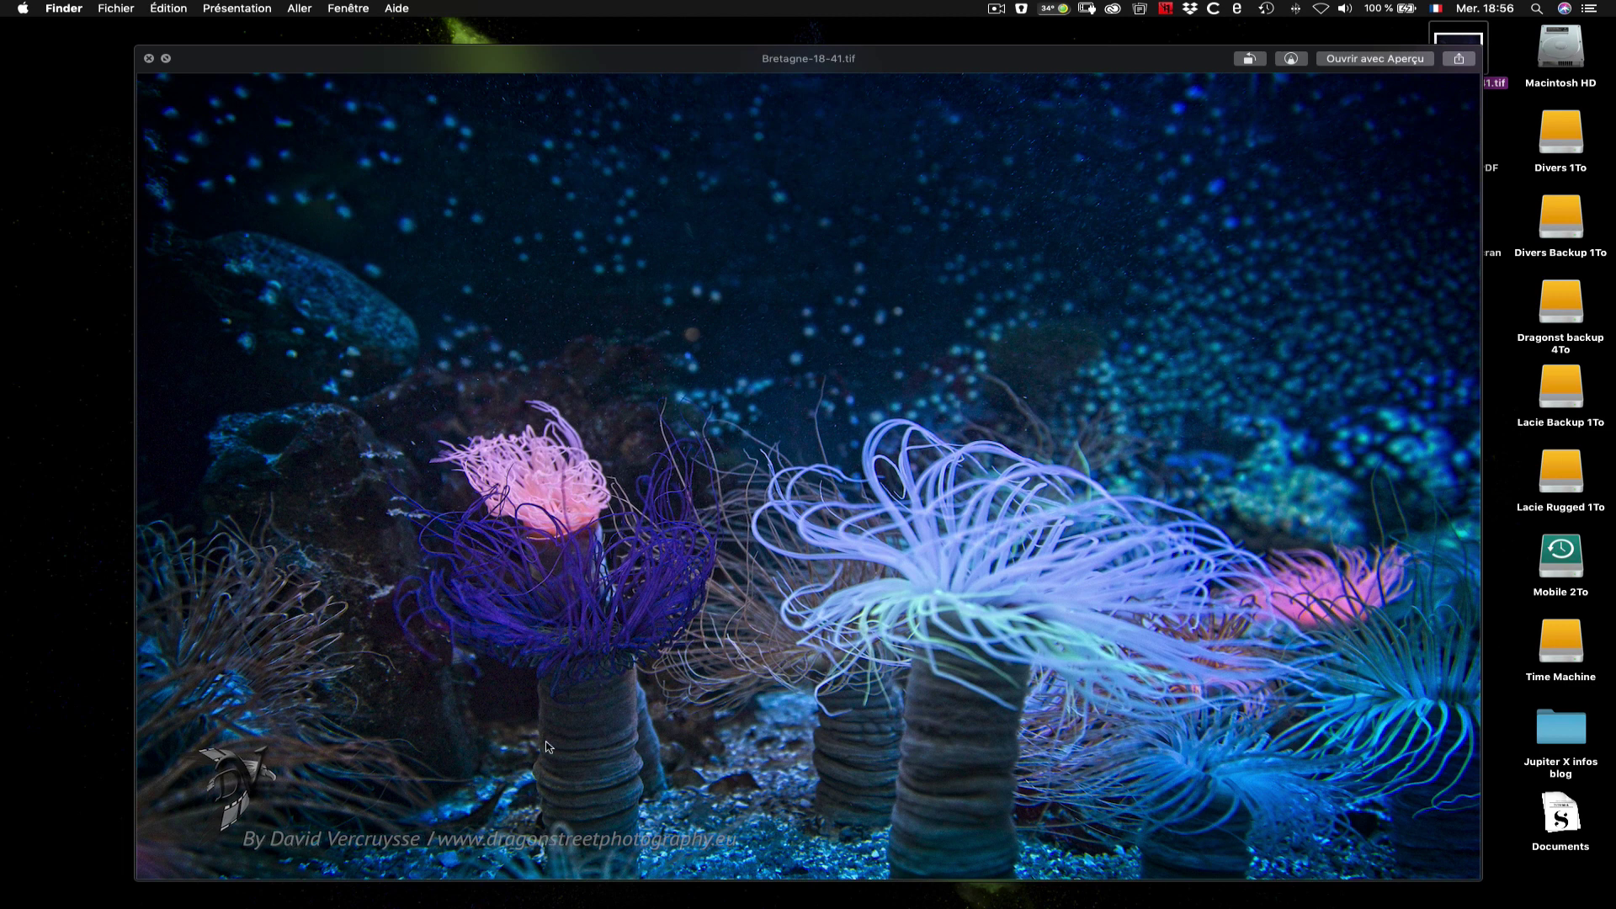
pyautogui.press('space')
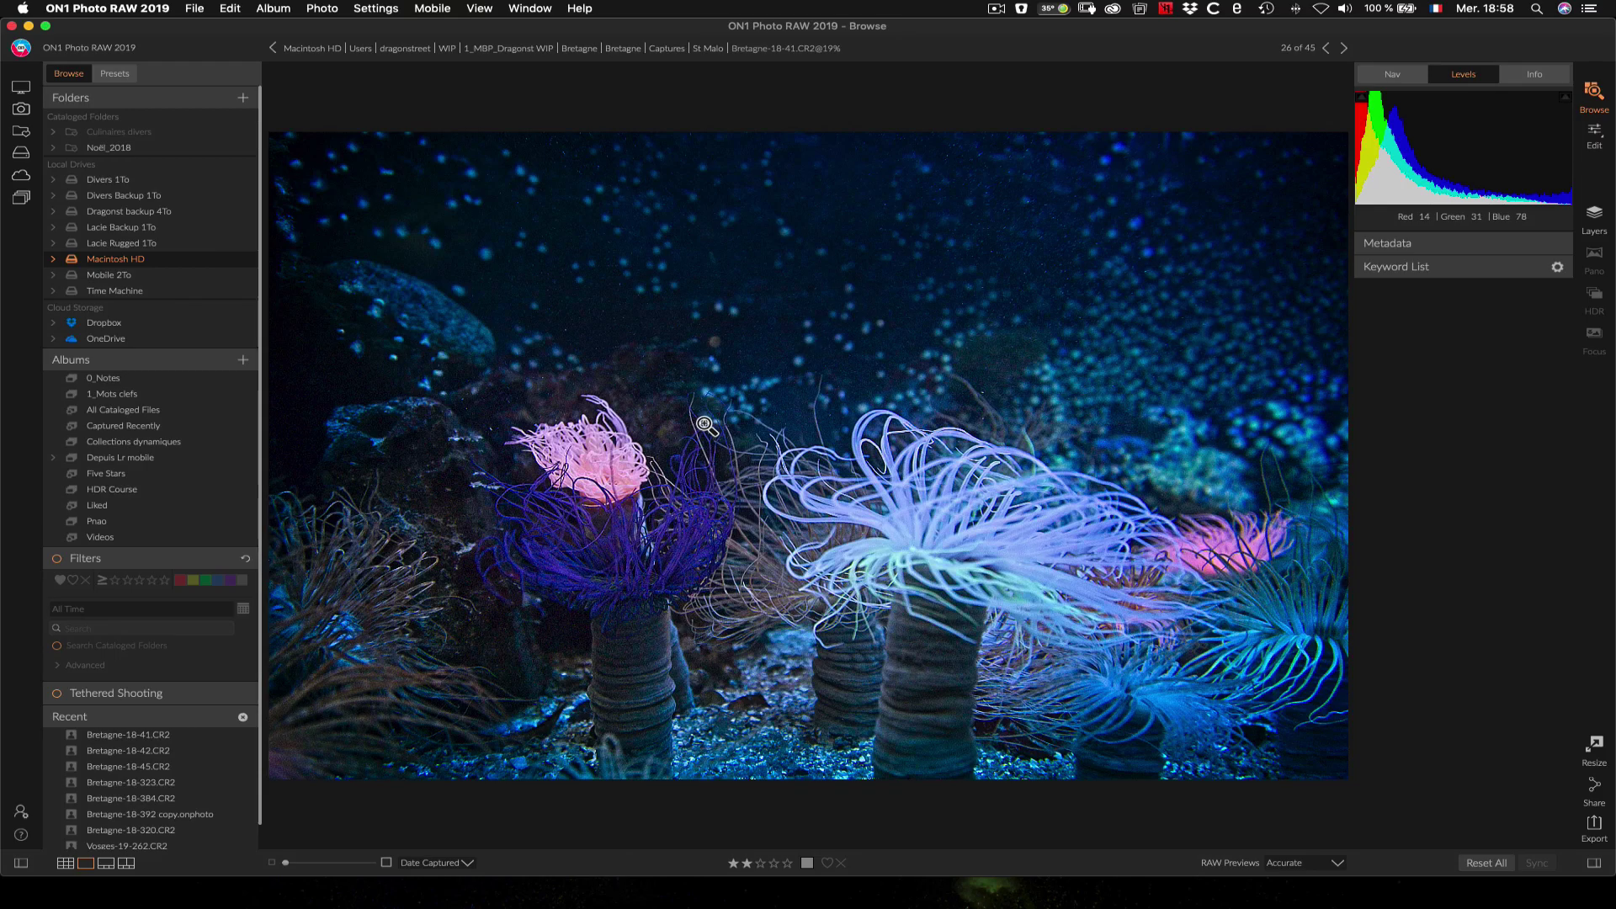
# Step: Switch to Google Chrome and look through the Dragonstreet Photography home page down to its tutorials and videos section
pyautogui.hotkey('ctrl', 'Left')
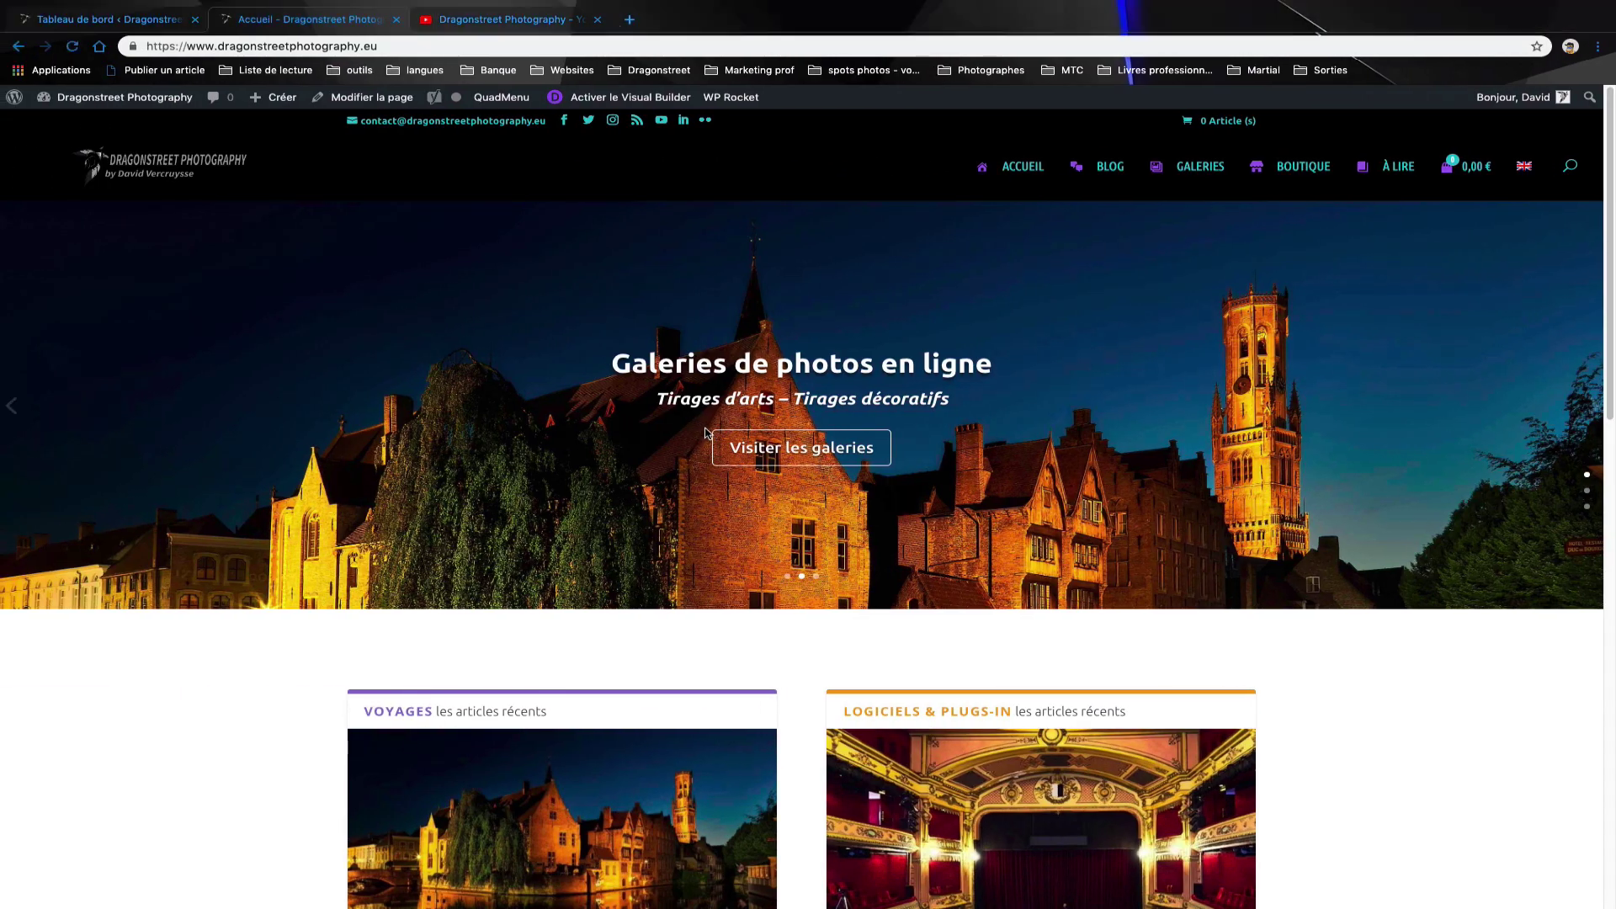
pyautogui.moveTo(296, 103)
pyautogui.scroll(-10, 539, 584)
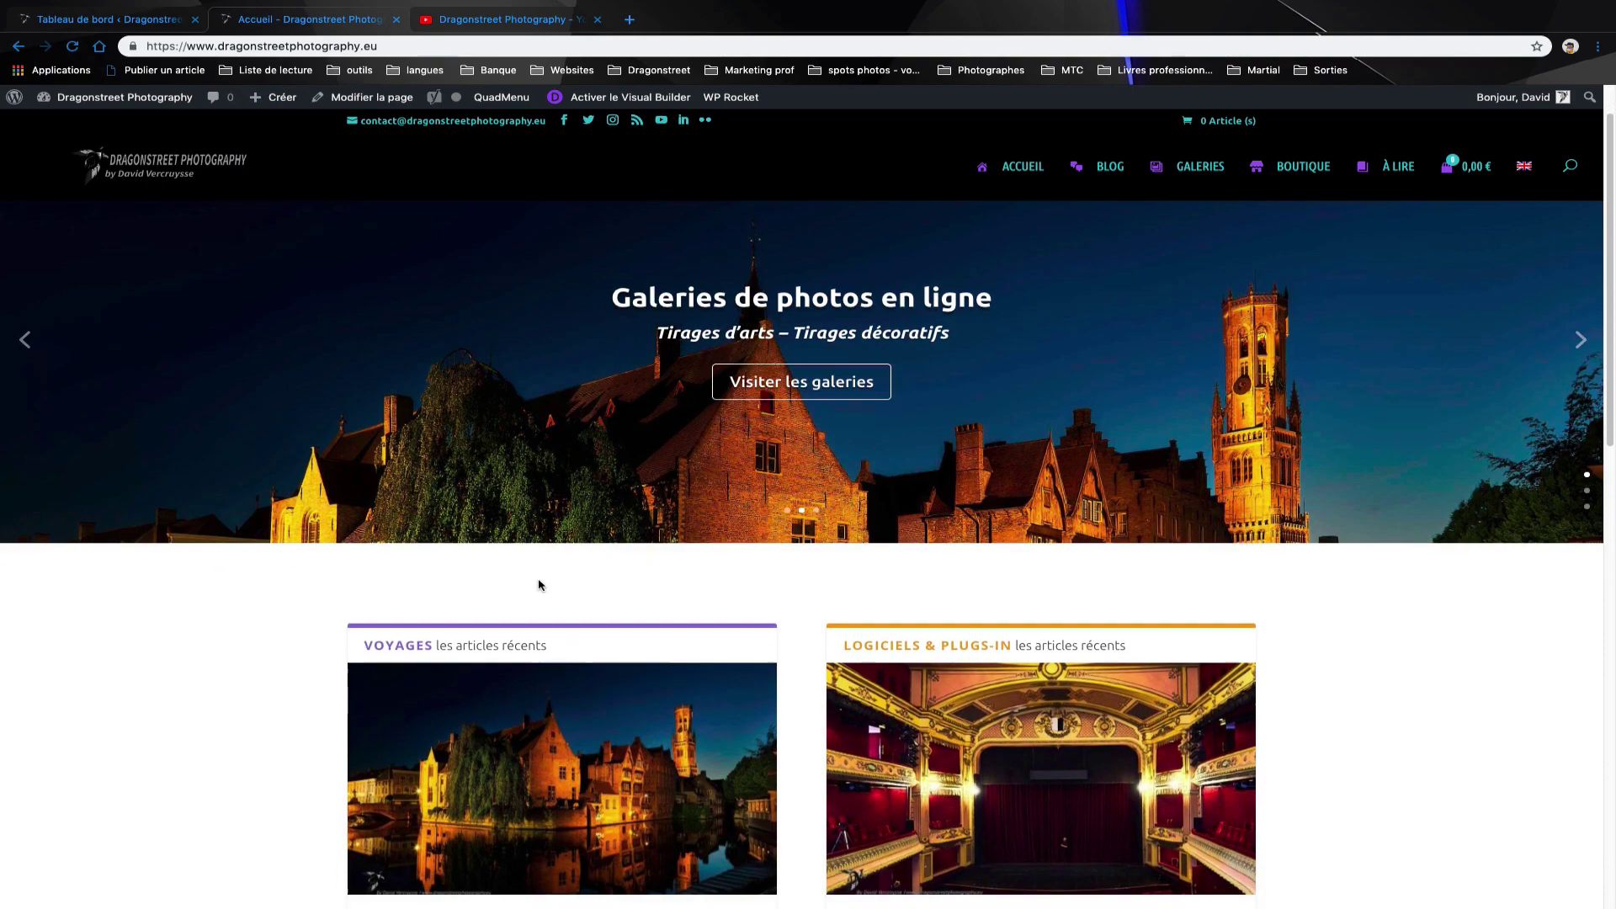
pyautogui.scroll(8, 540, 584)
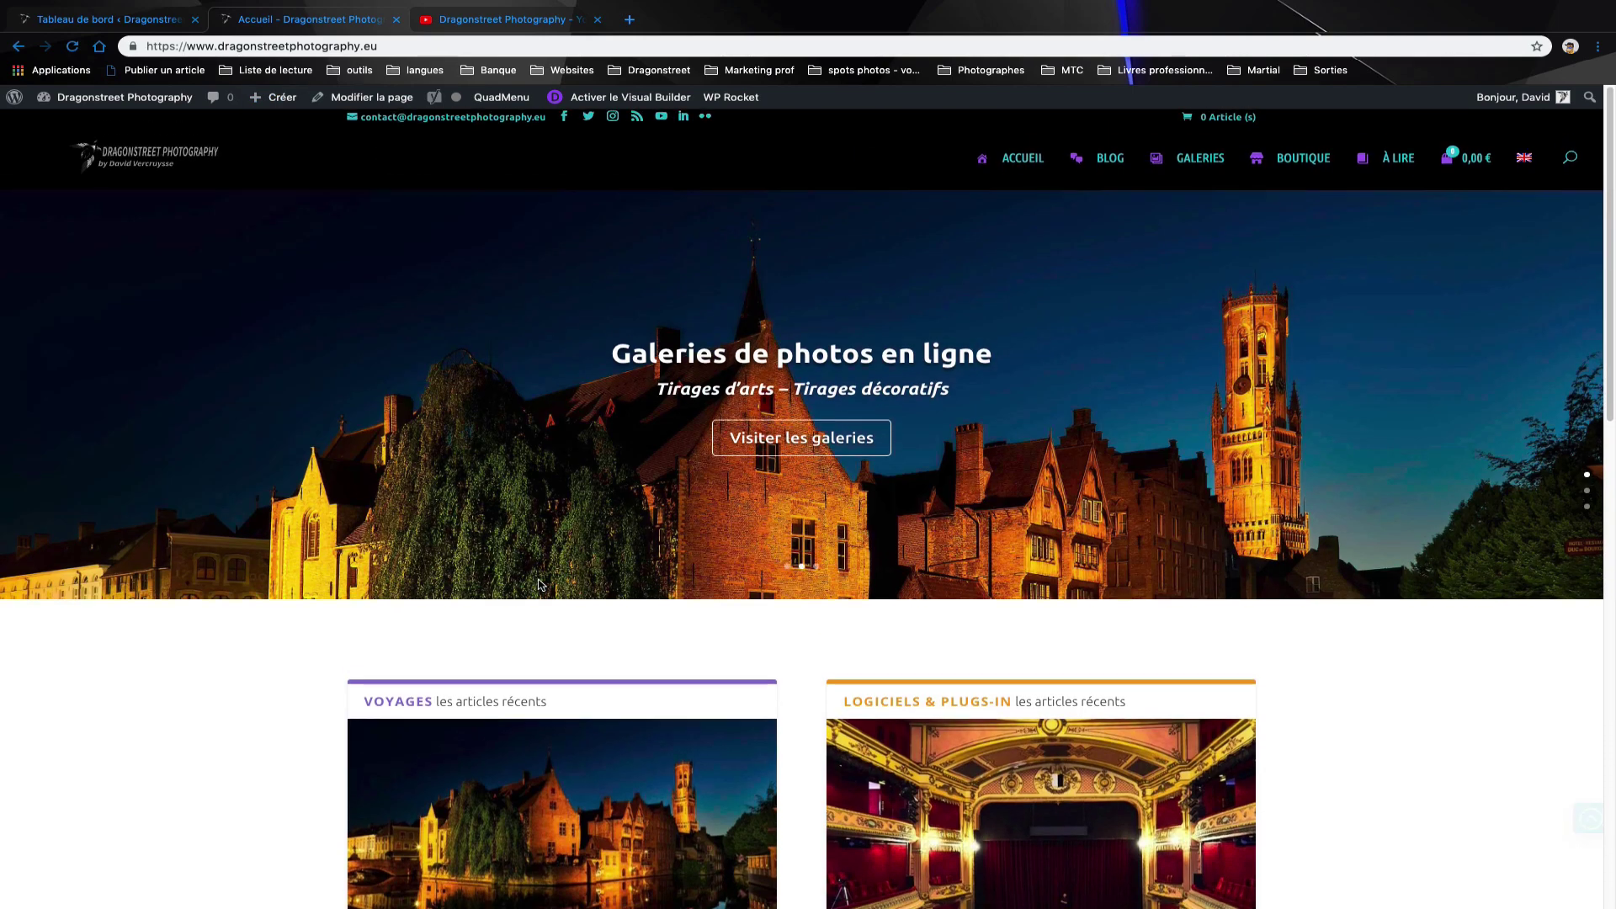
pyautogui.scroll(-6, 540, 584)
pyautogui.scroll(-2, 539, 586)
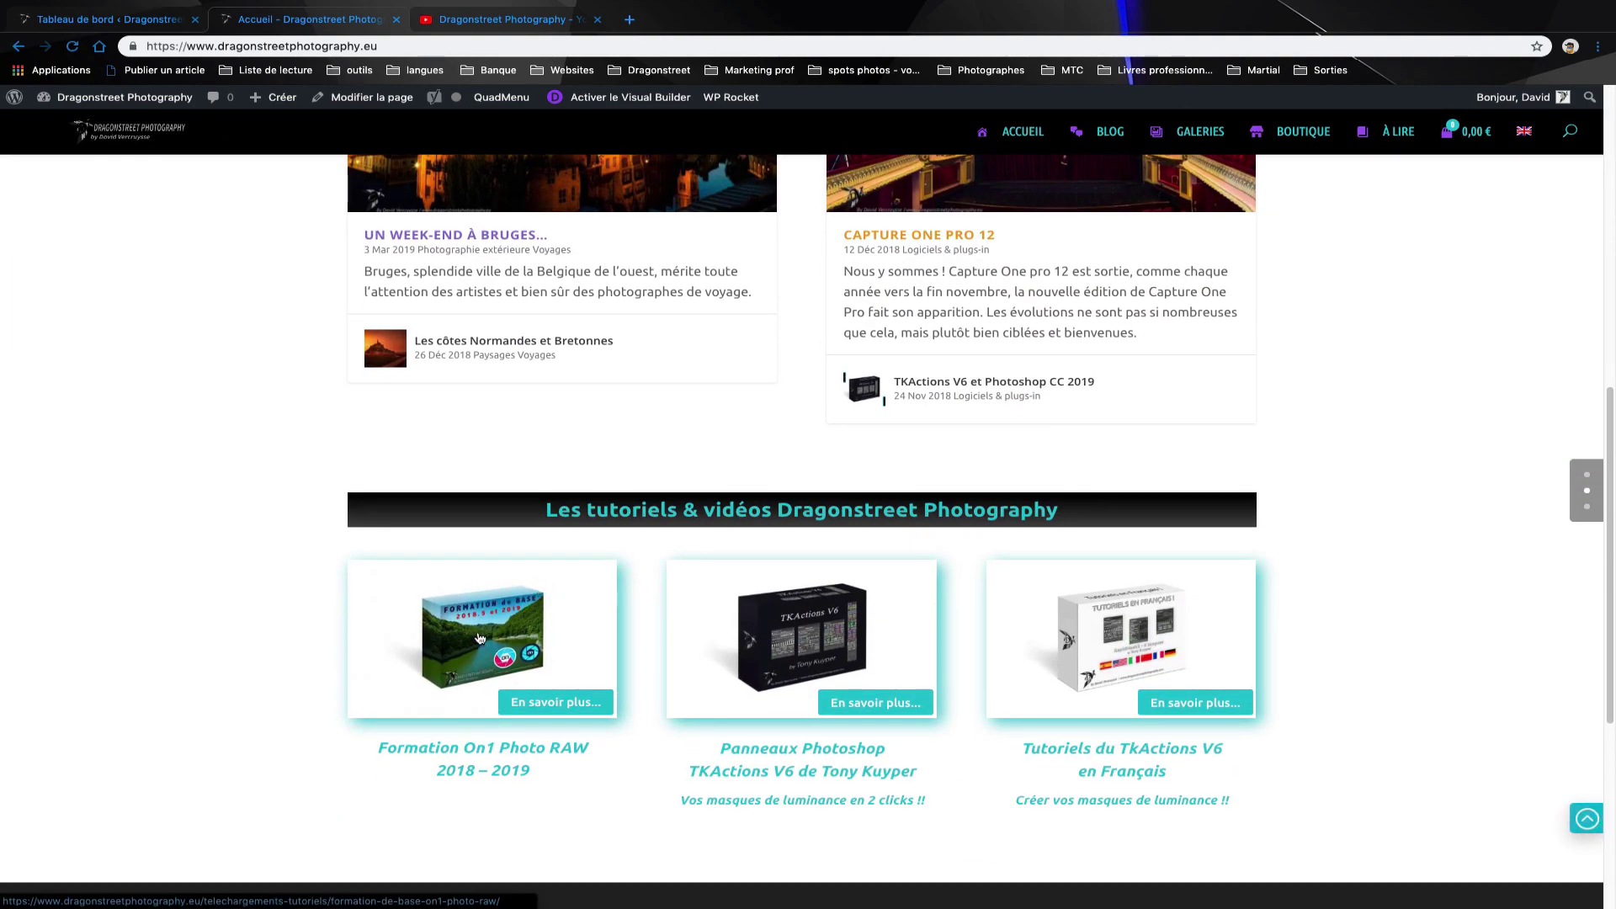
pyautogui.scroll(12, 509, 581)
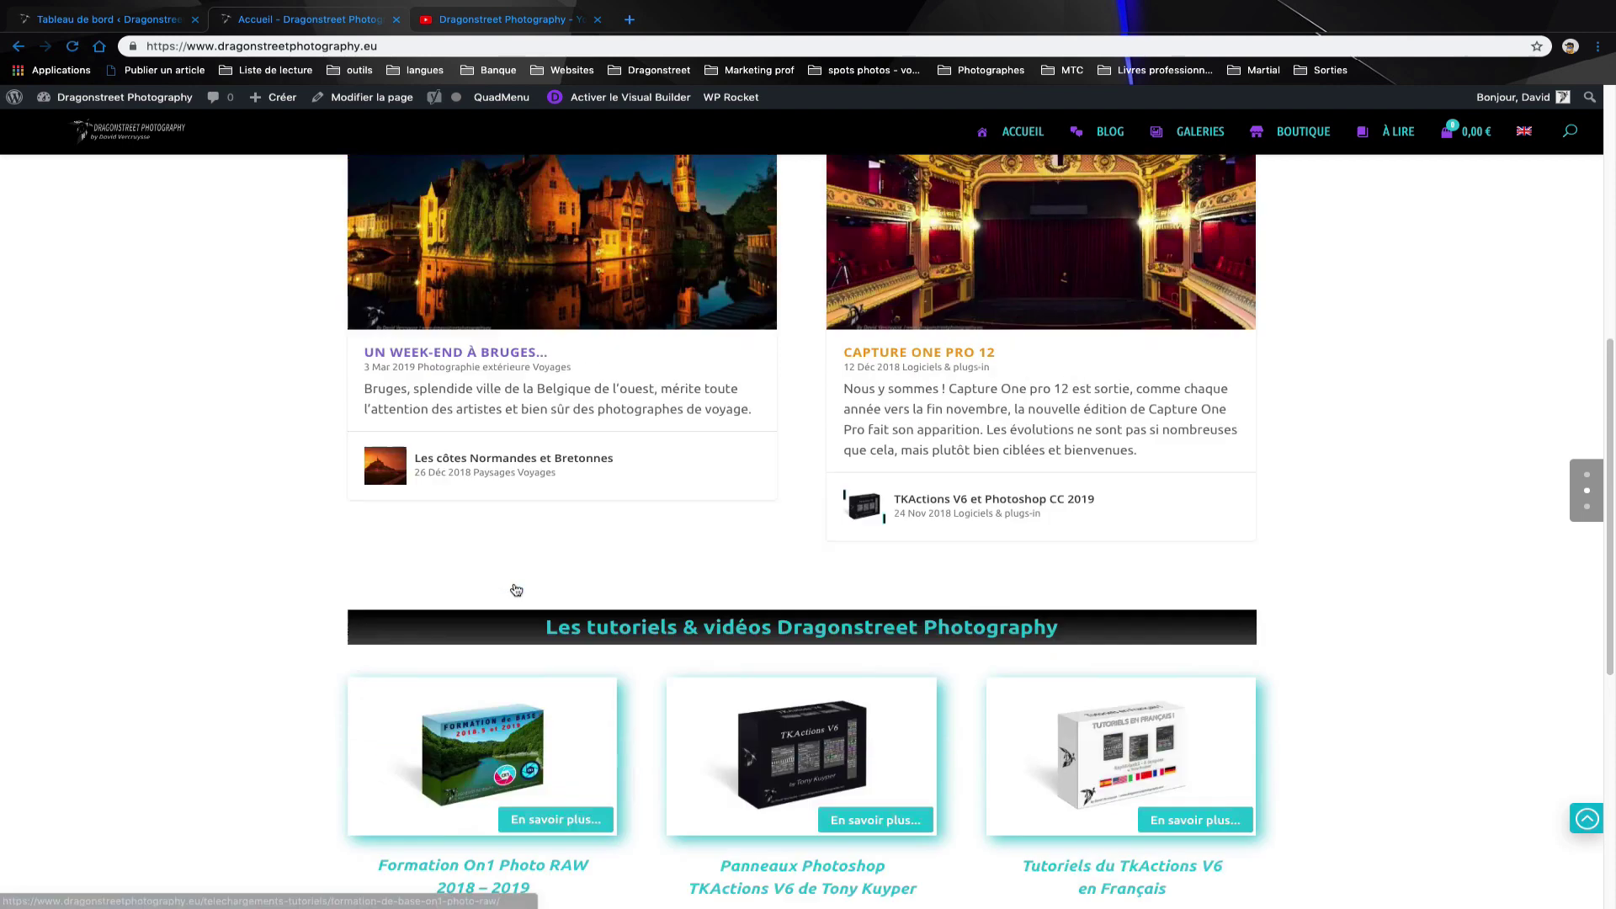